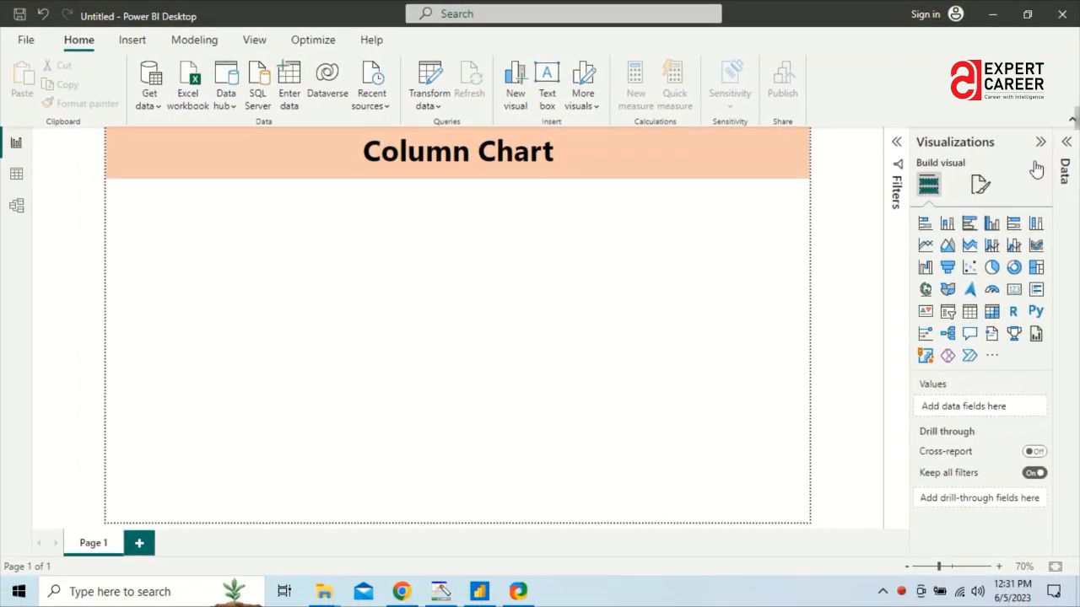
pyautogui.click(1067, 149)
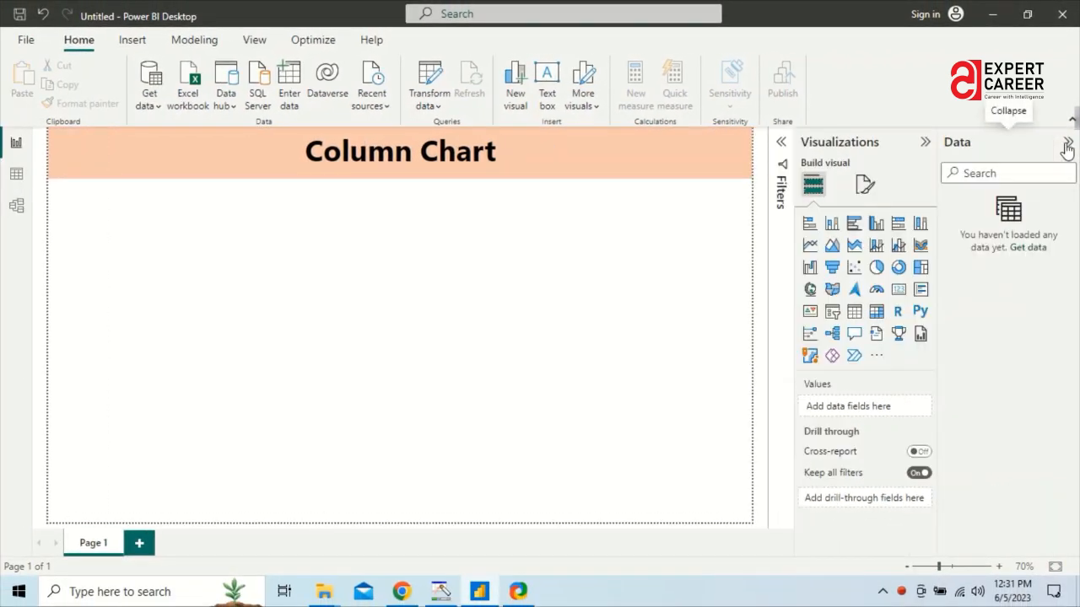
pyautogui.click(1067, 145)
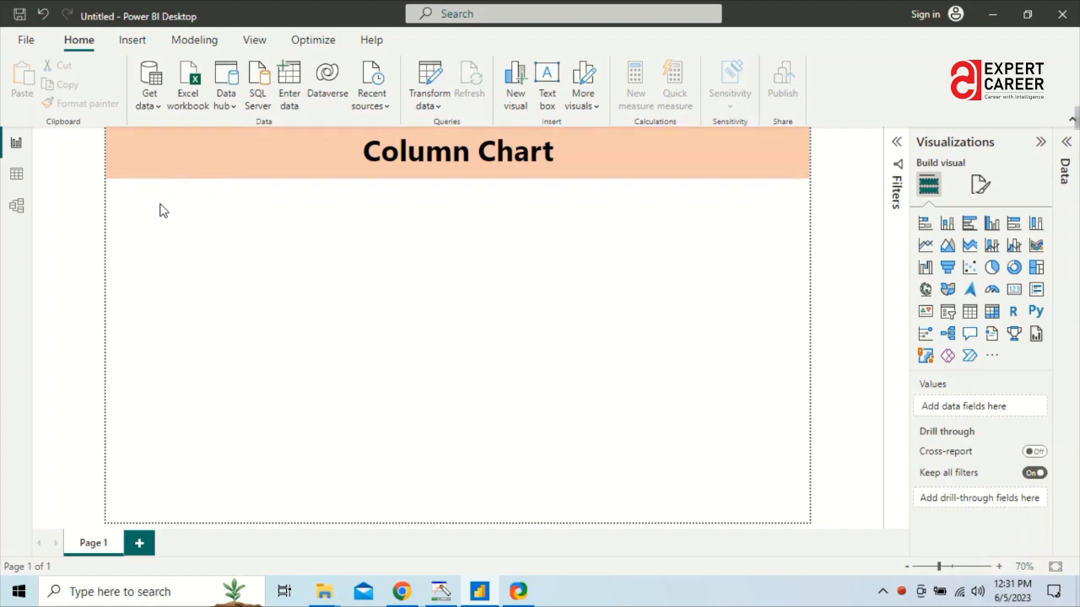
# Connect to the Excel workbook named Data in the Visual folder as the report's data source.
pyautogui.click(153, 110)
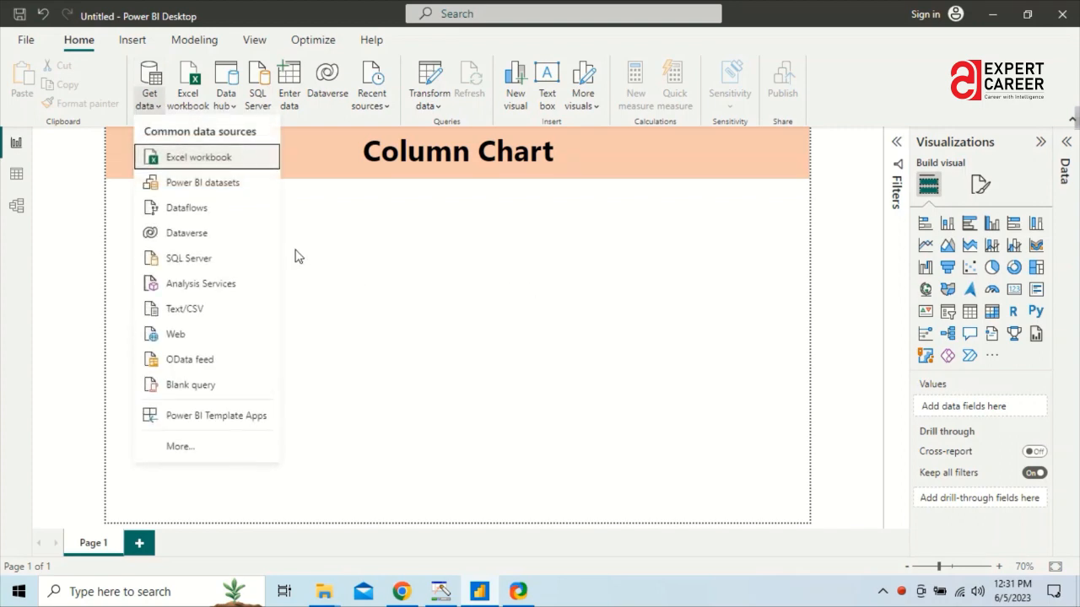
pyautogui.click(203, 158)
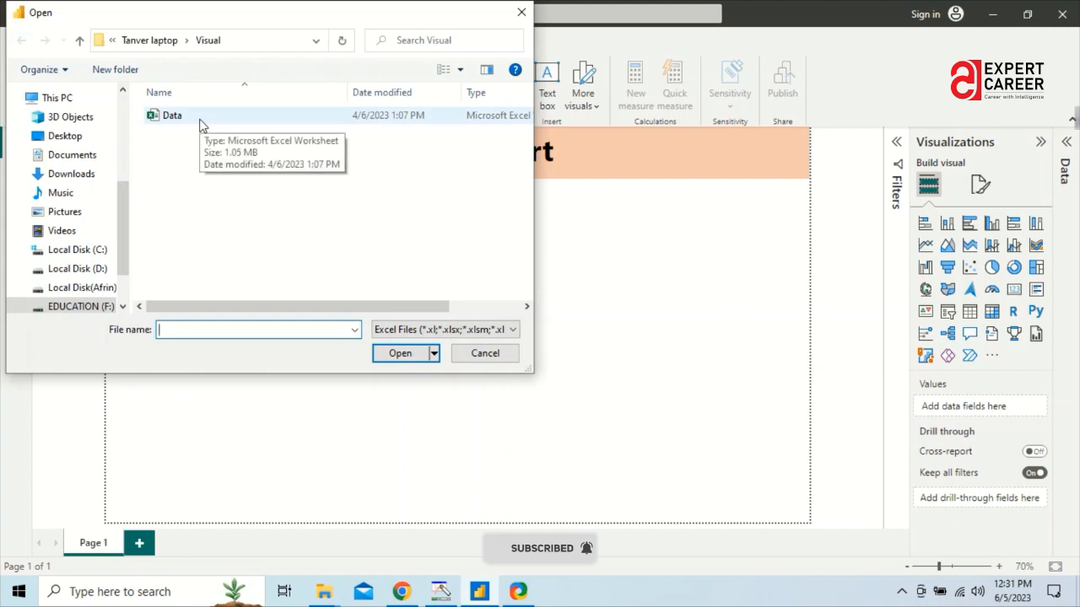
pyautogui.click(200, 124)
pyautogui.click(393, 354)
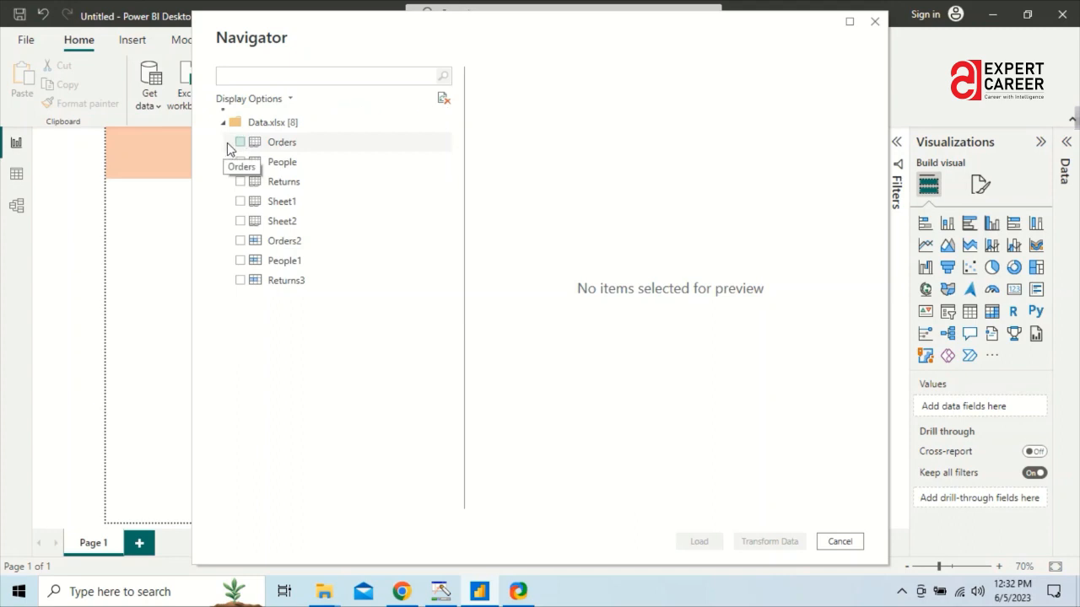
# Load the Orders, People and Returns sheets from Data.xlsx into the report.
pyautogui.click(240, 143)
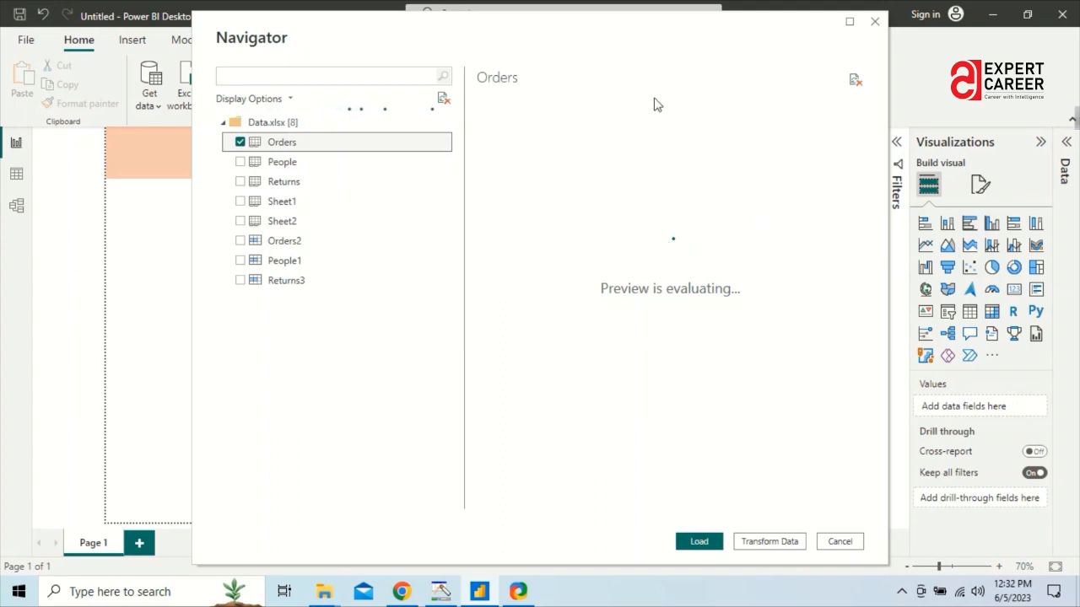
pyautogui.click(240, 162)
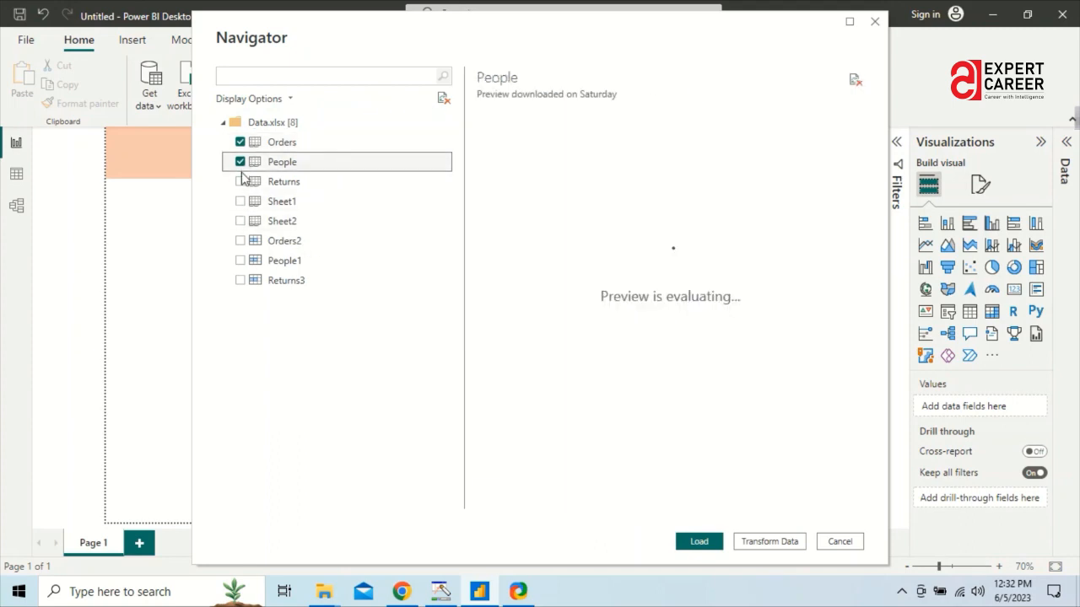
pyautogui.click(241, 181)
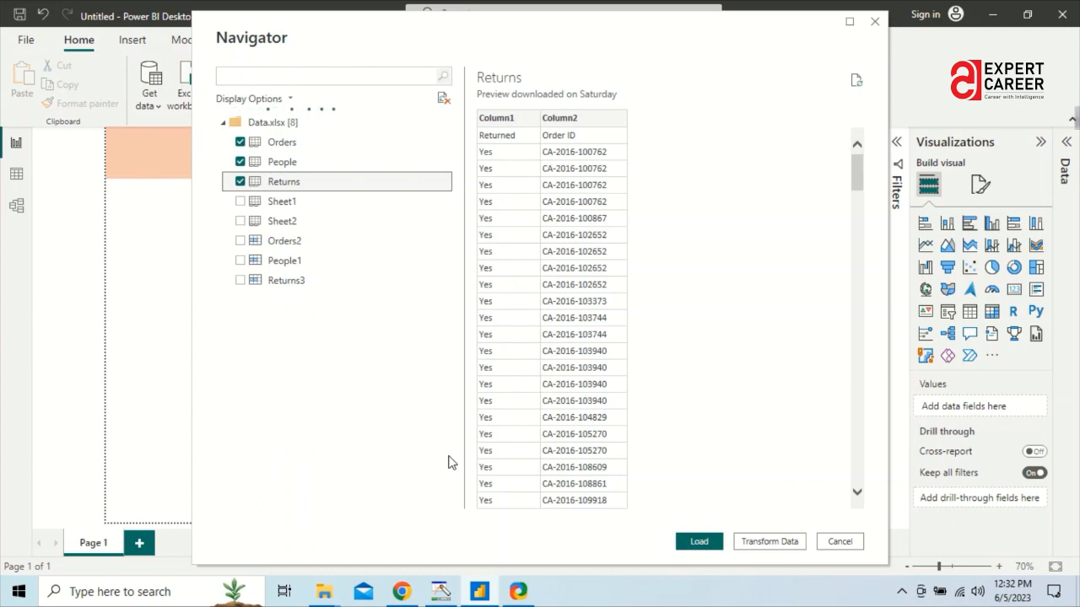
pyautogui.click(695, 547)
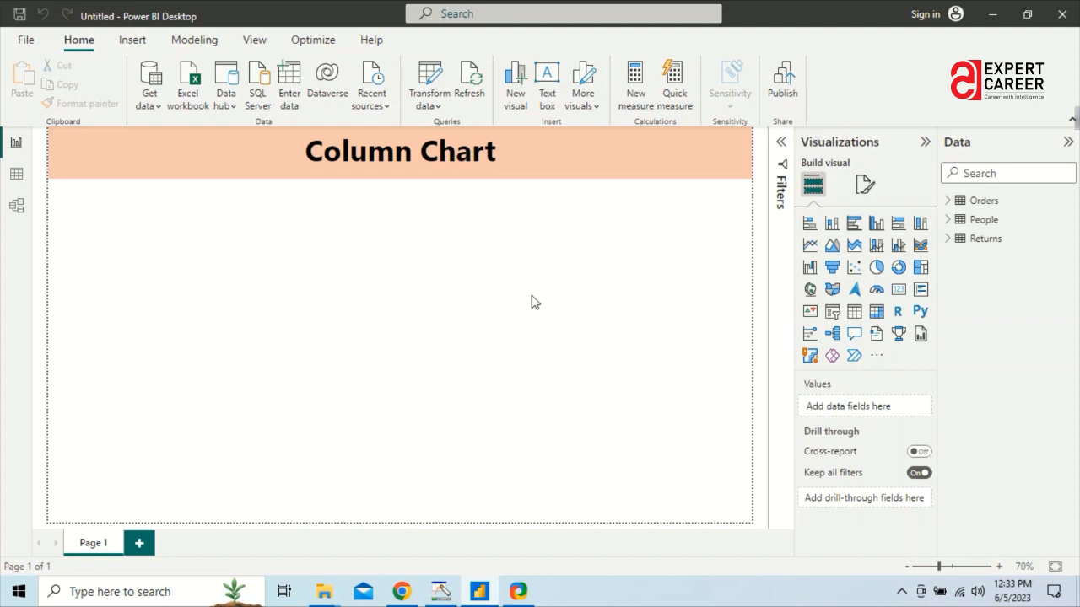
# Add a stacked column chart below the page title, resized to under half the page width and set slightly in from the page's left edge.
pyautogui.click(831, 224)
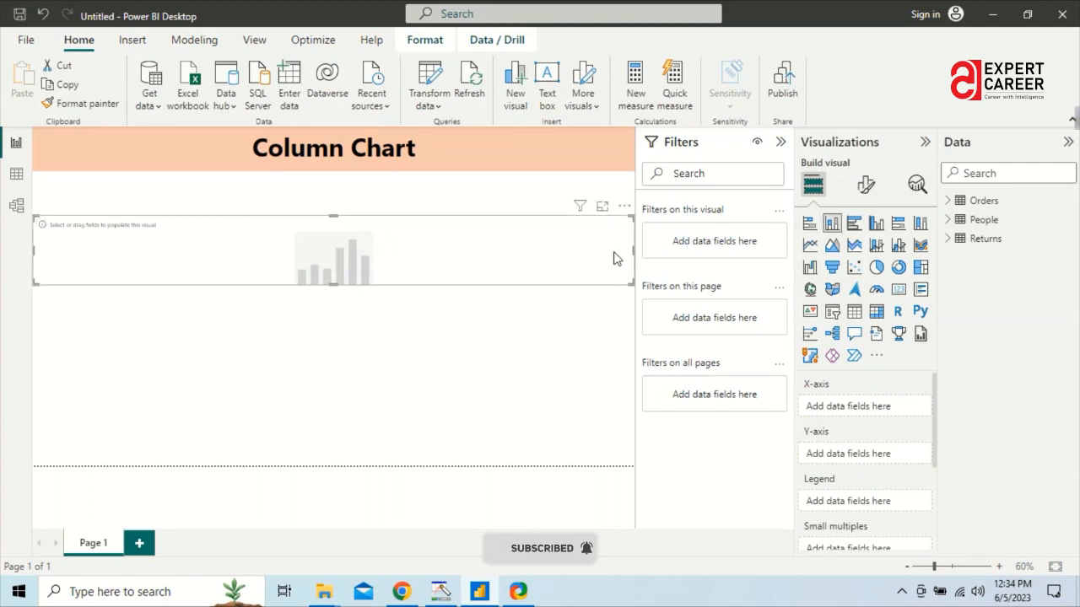
pyautogui.moveTo(635, 249); pyautogui.dragTo(555, 250)
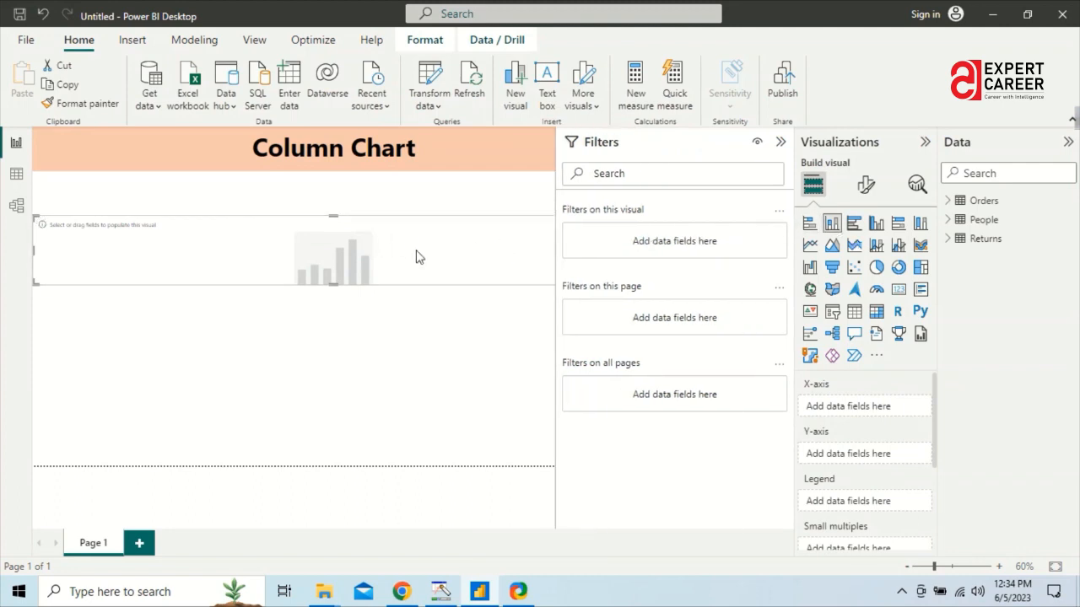
pyautogui.click(781, 142)
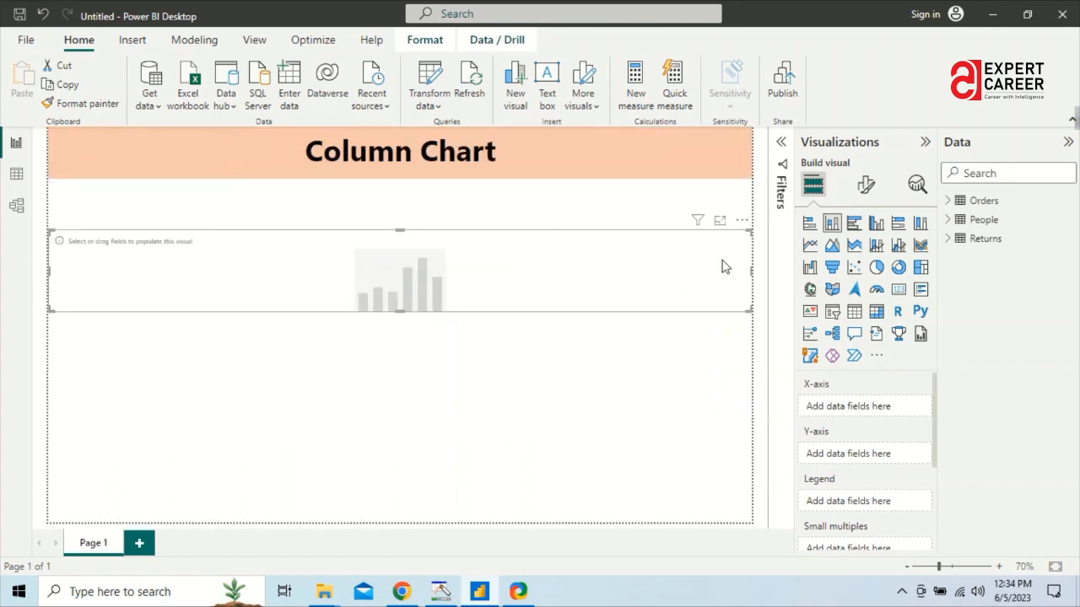
pyautogui.moveTo(750, 270); pyautogui.dragTo(332, 388)
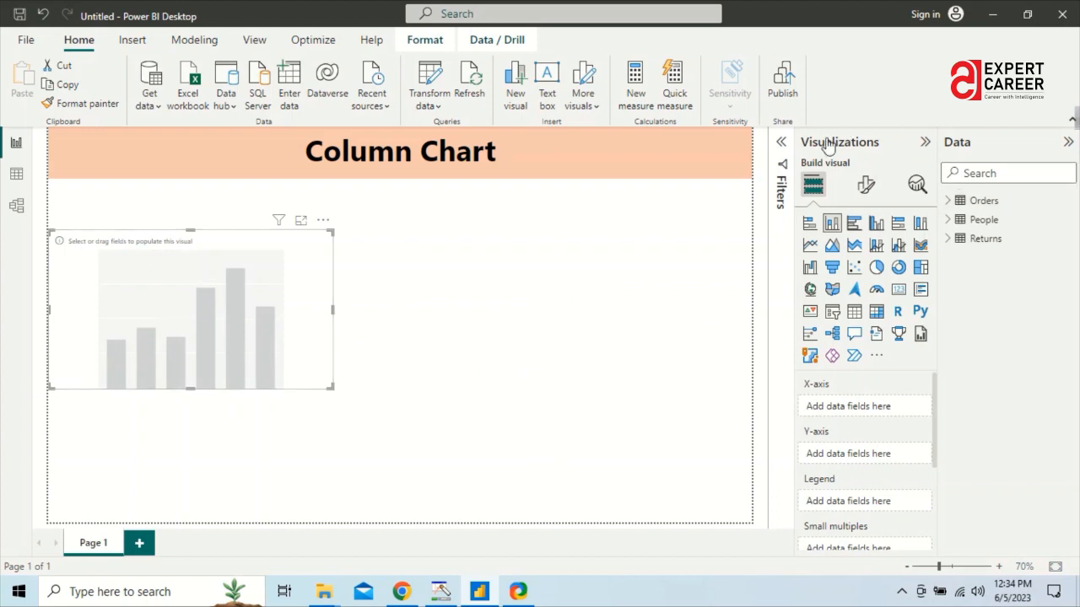
pyautogui.scroll(-2, 827, 390)
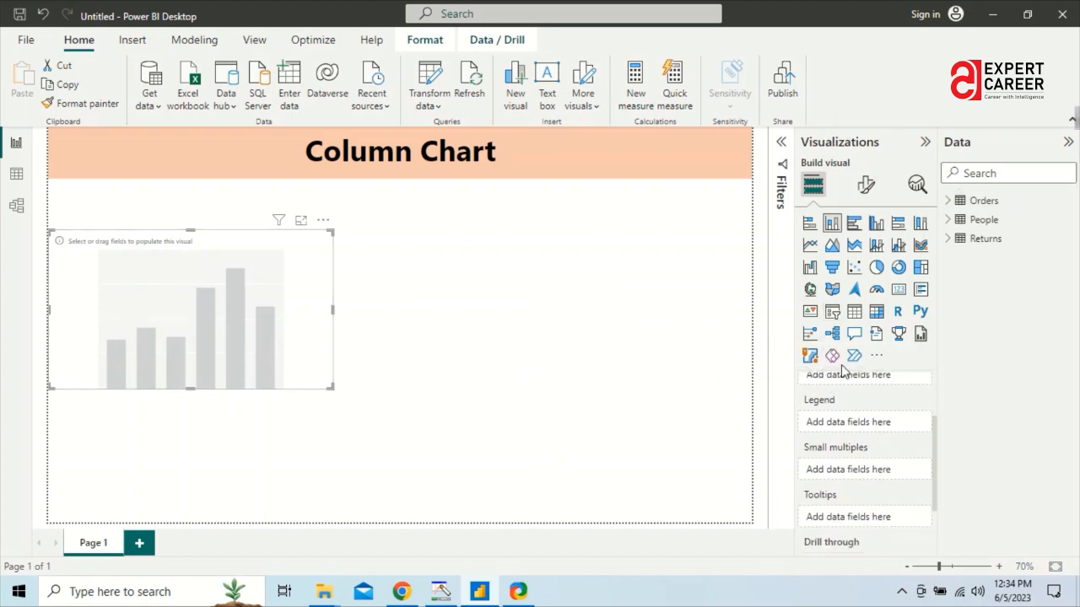
pyautogui.scroll(1, 860, 419)
pyautogui.scroll(1, 861, 419)
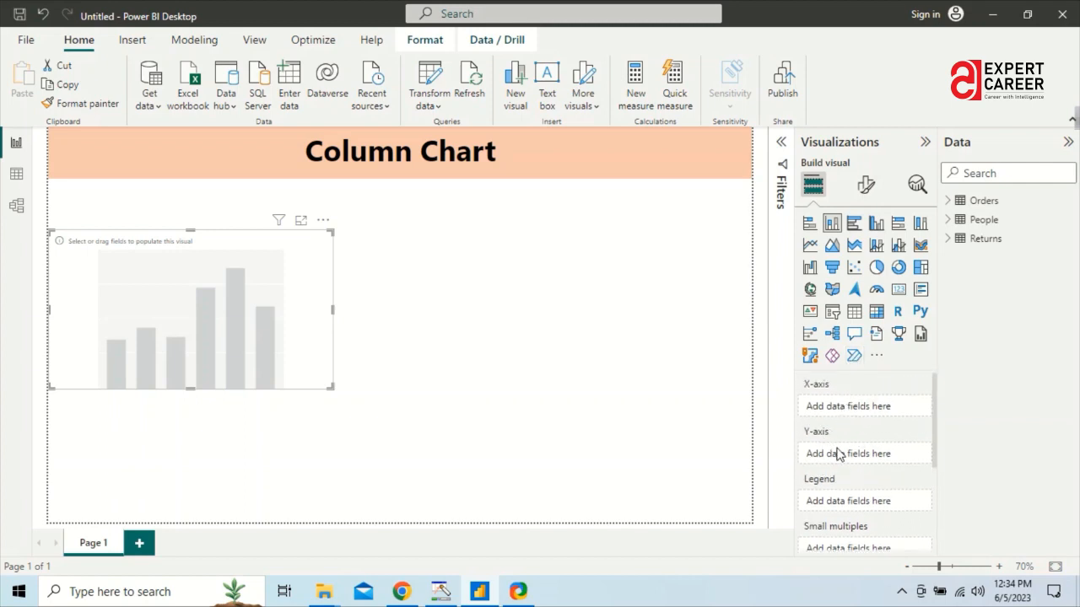
pyautogui.scroll(-3, 861, 493)
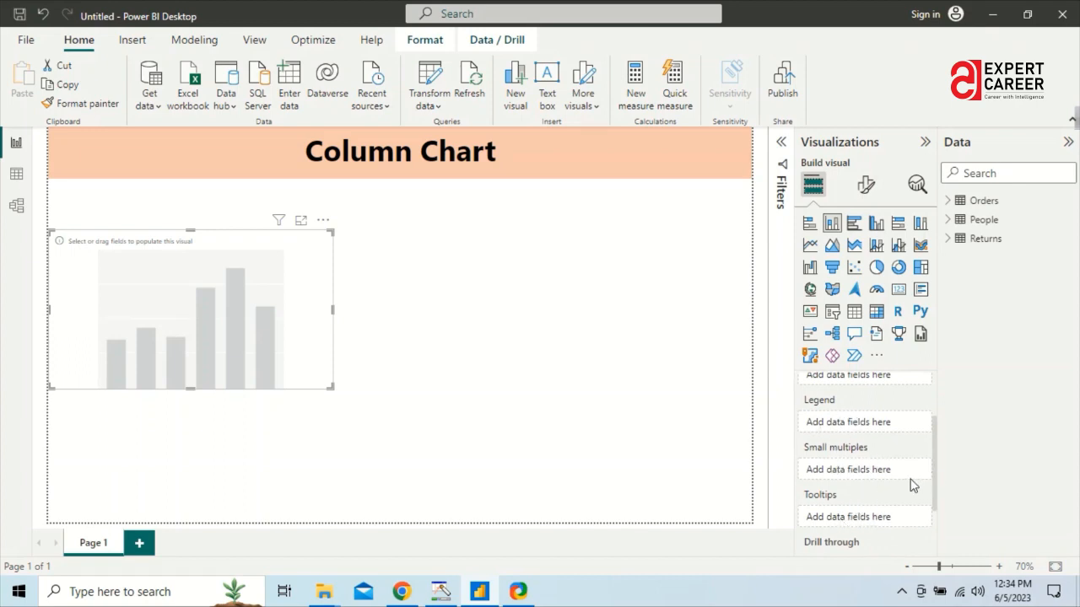
pyautogui.scroll(3, 913, 485)
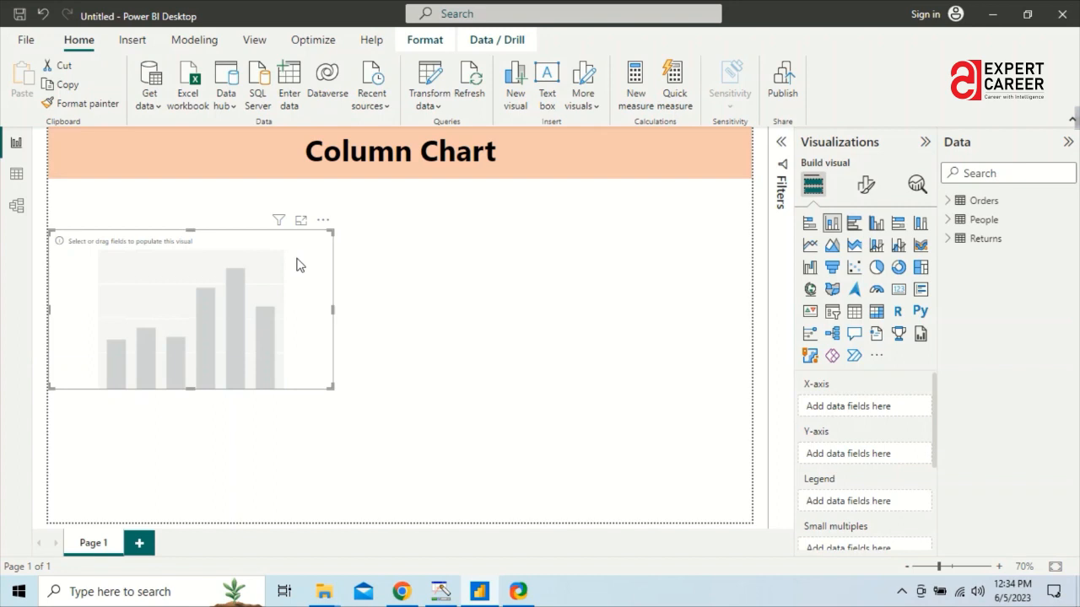
pyautogui.moveTo(296, 265); pyautogui.dragTo(375, 265)
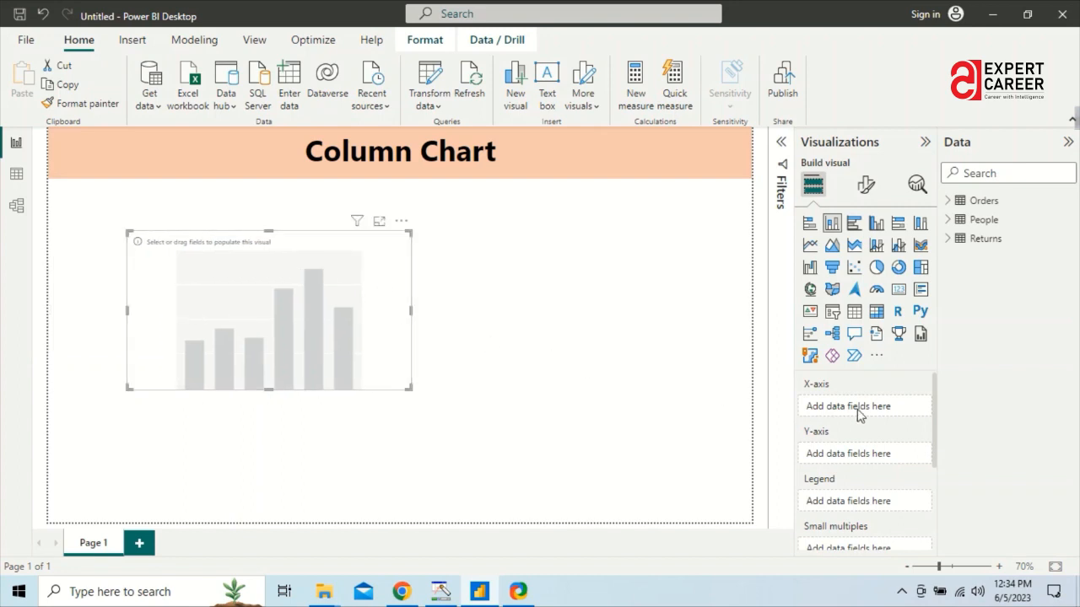
# Plot Sales on the Y-axis by Sub-Category on the X-axis using the Orders table, and enlarge the chart to fill most of the page.
pyautogui.click(948, 202)
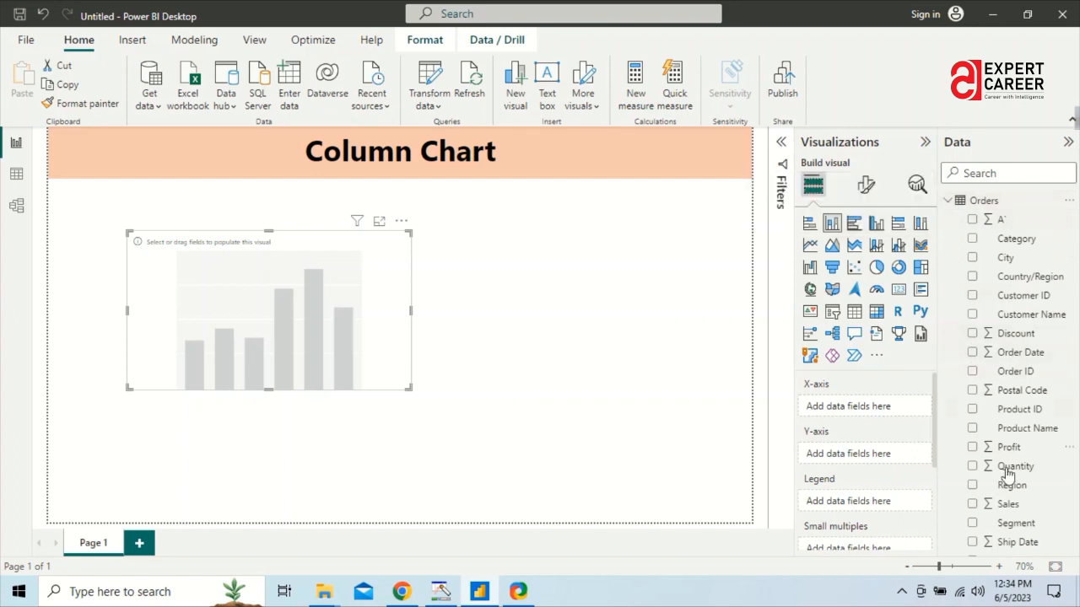
pyautogui.click(1018, 542)
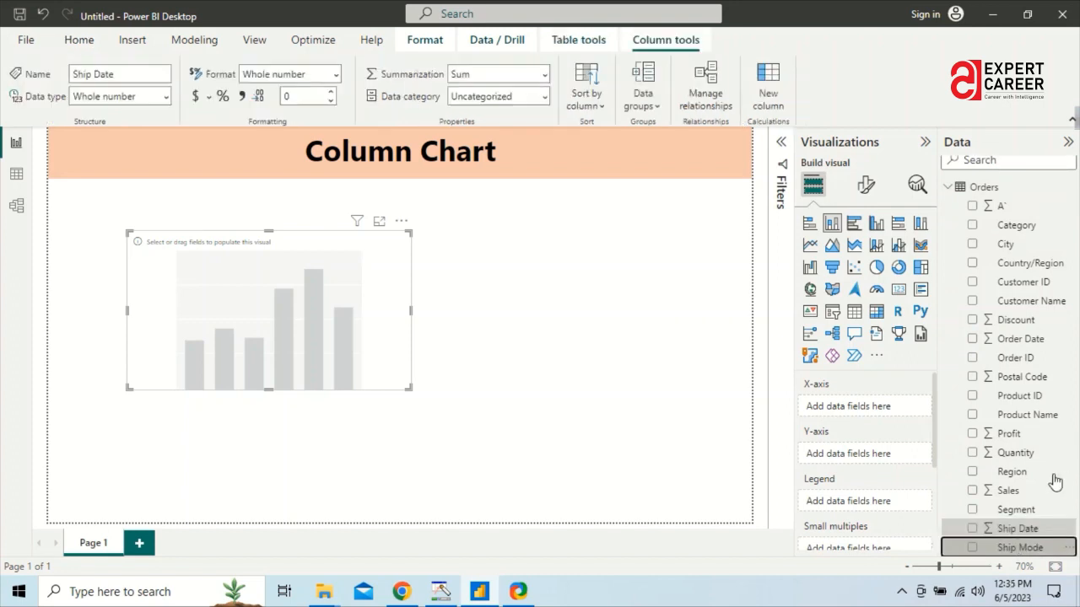
pyautogui.scroll(-3, 1012, 490)
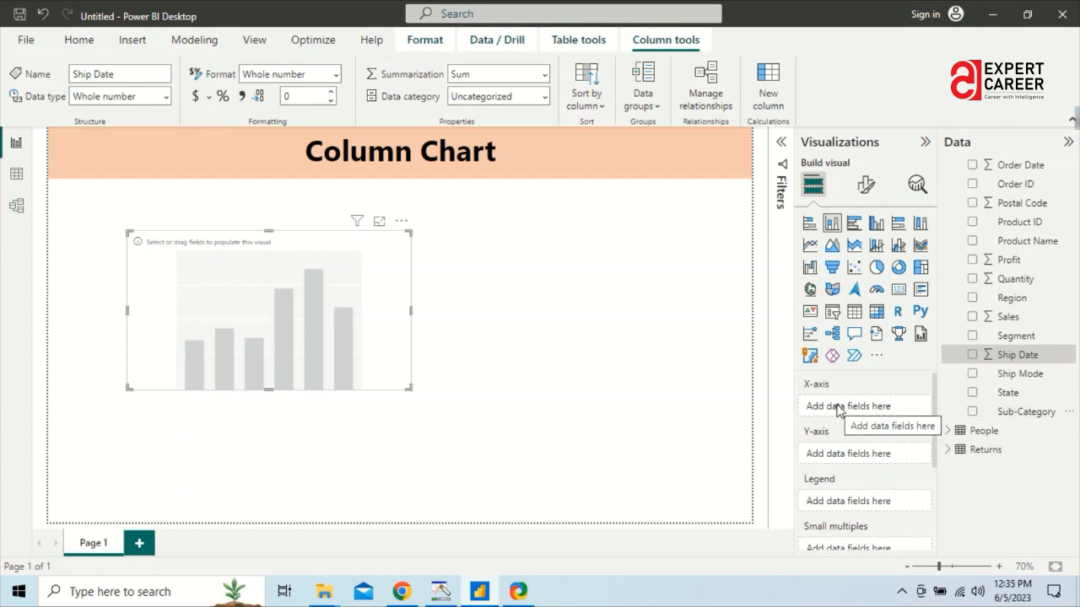
pyautogui.moveTo(1000, 412); pyautogui.dragTo(853, 406)
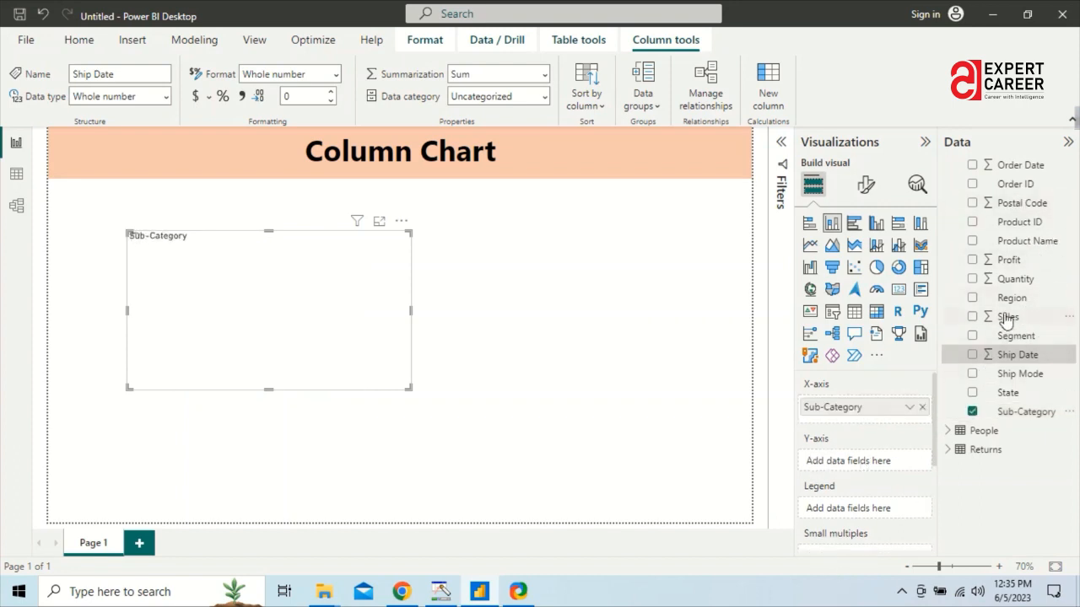
pyautogui.moveTo(1006, 321); pyautogui.dragTo(866, 461)
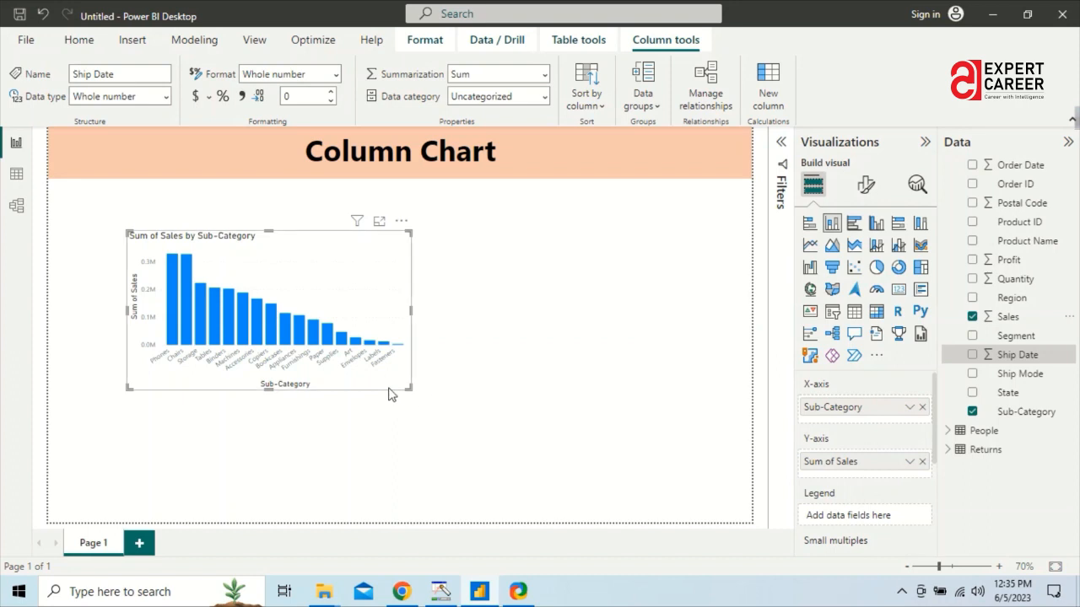
pyautogui.moveTo(408, 386); pyautogui.dragTo(588, 462)
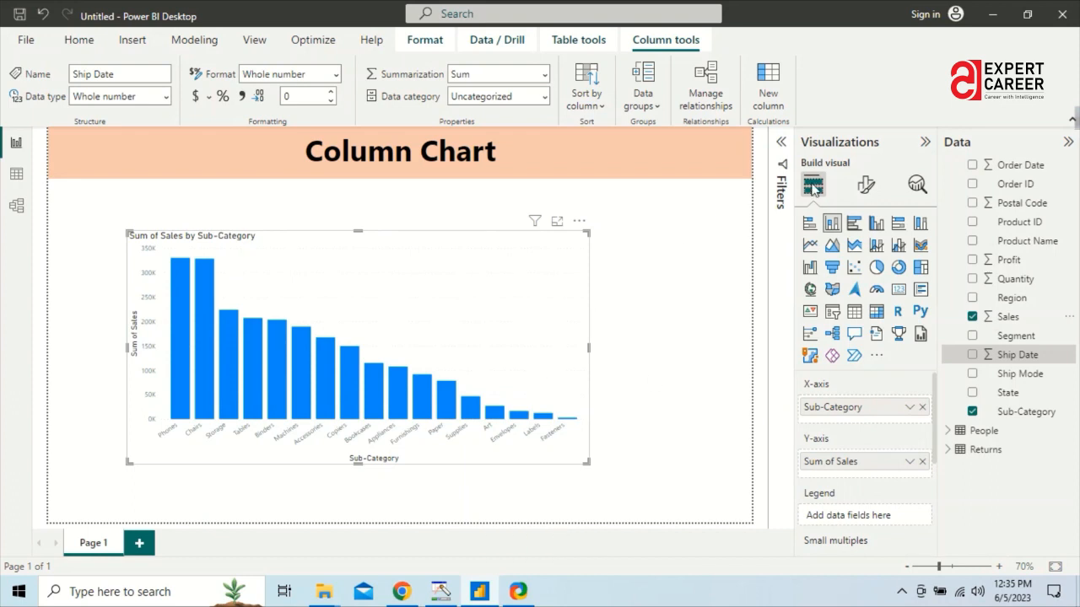
# Switch the chart's X-axis and Y-axis off and back on in its visual formatting to compare the effect.
pyautogui.click(862, 187)
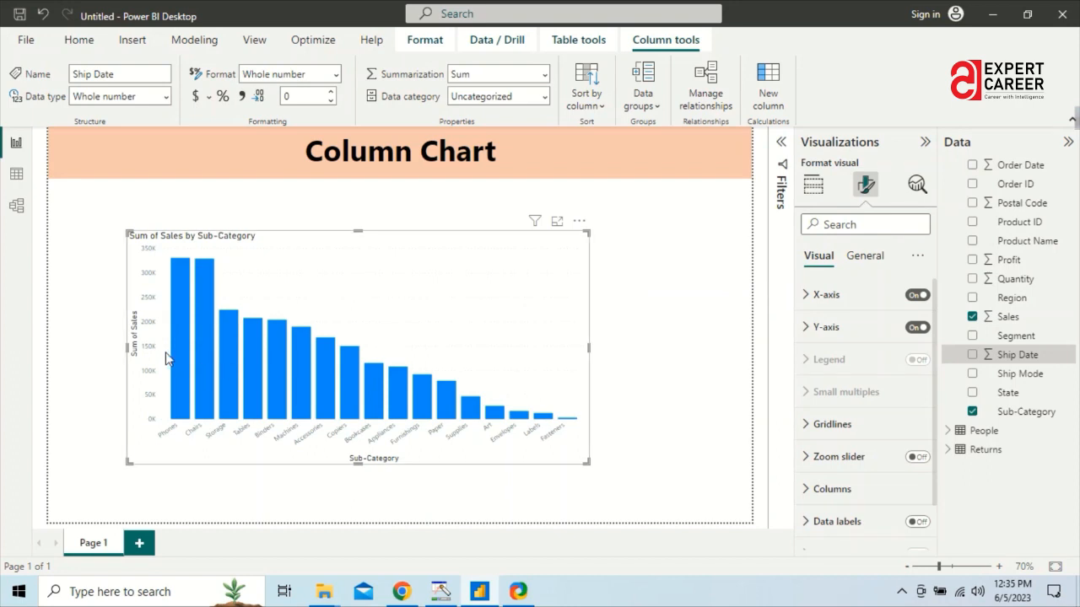
pyautogui.click(911, 298)
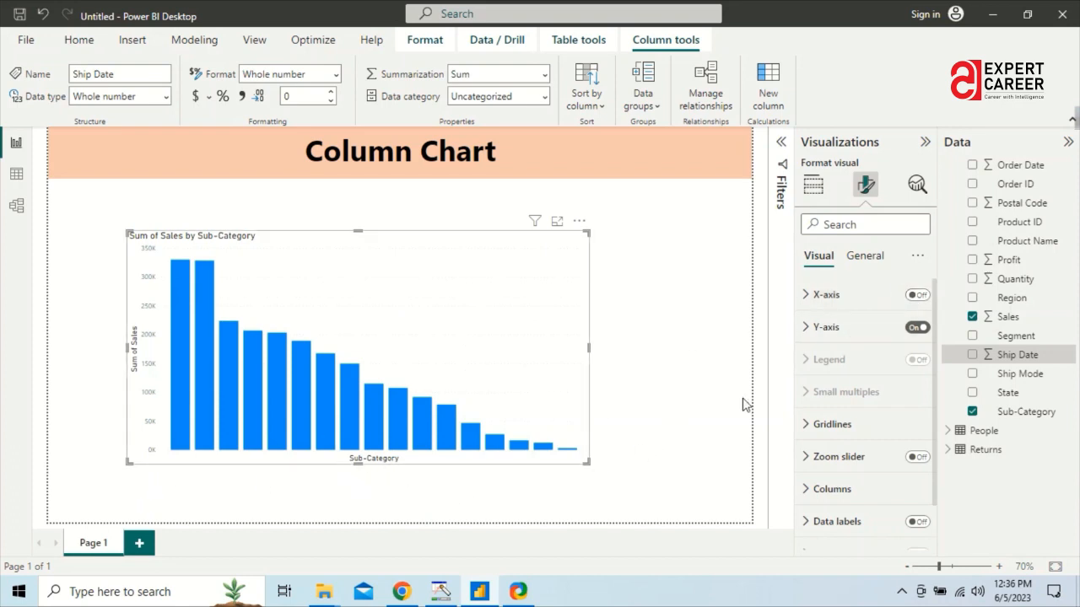
pyautogui.click(919, 297)
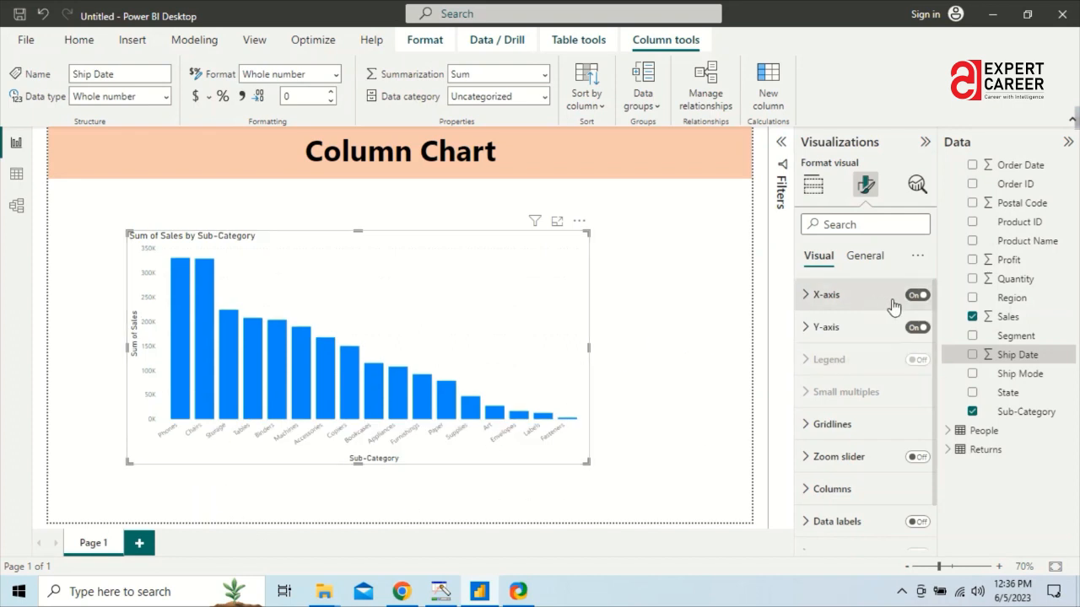
pyautogui.click(920, 297)
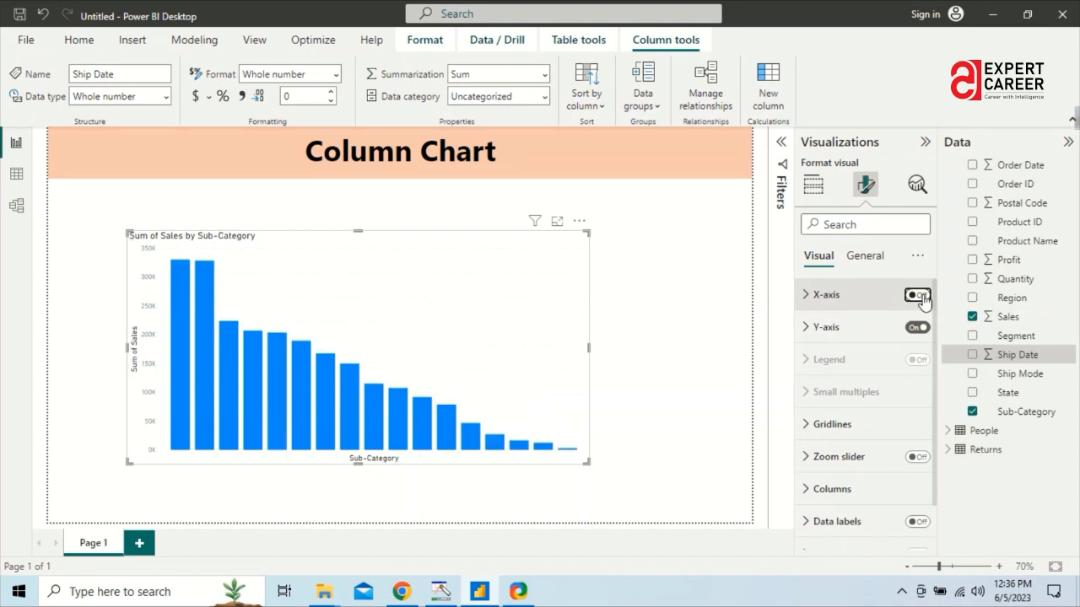
pyautogui.click(919, 296)
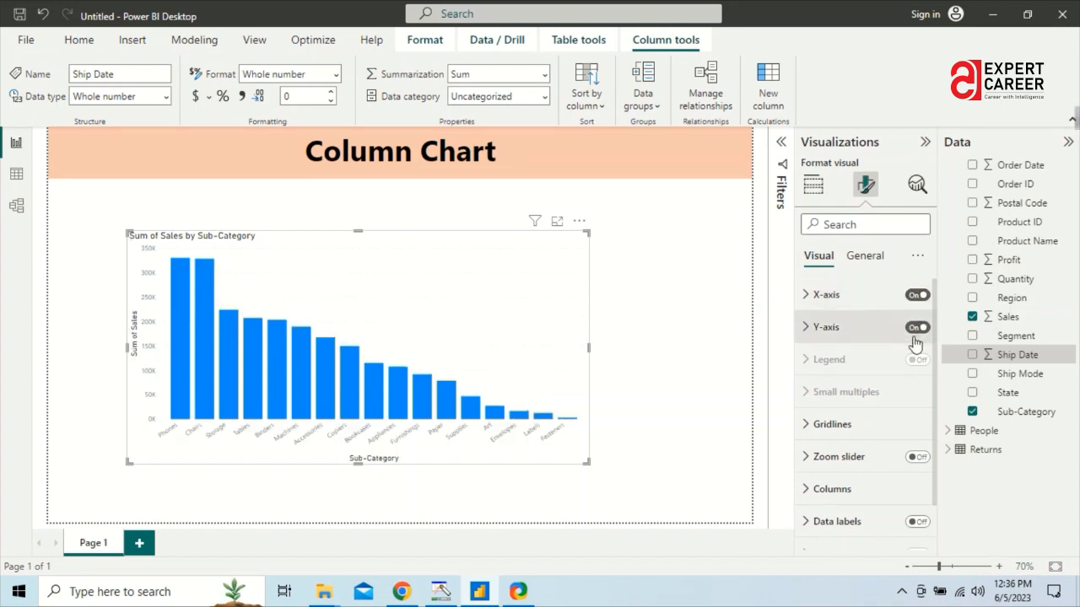
pyautogui.click(917, 328)
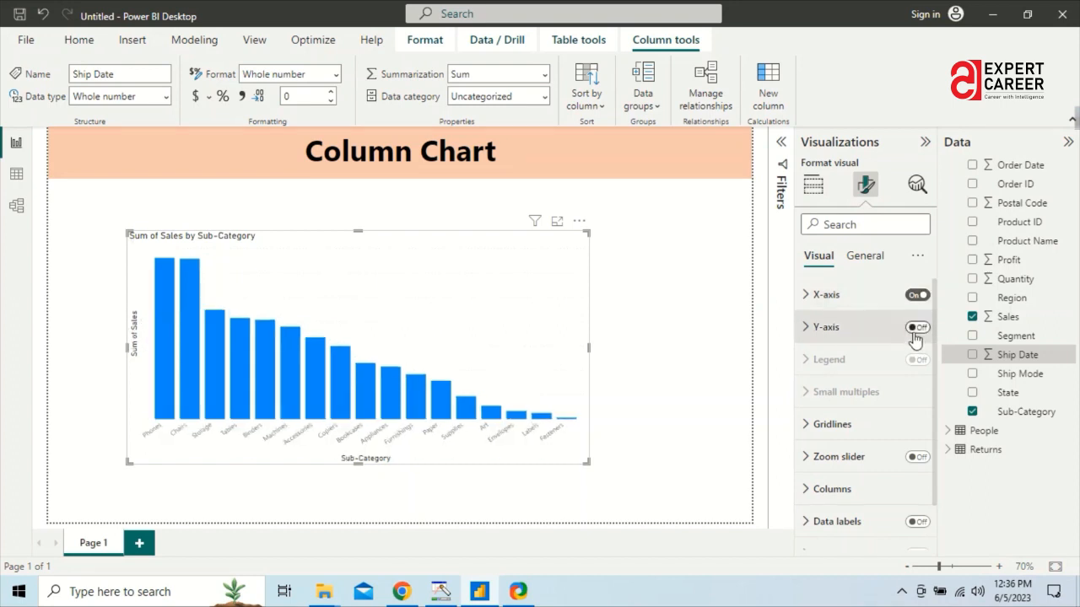
pyautogui.click(917, 329)
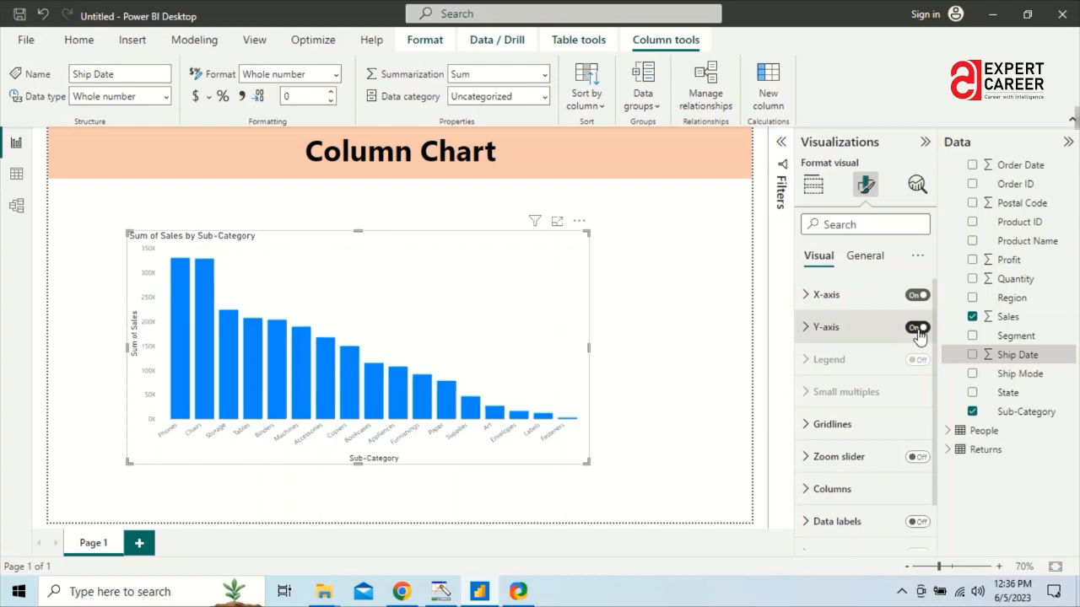
# Turn on the chart's zoom slider and lower the upper end of the Sales range to just above 250K.
pyautogui.moveTo(894, 367)
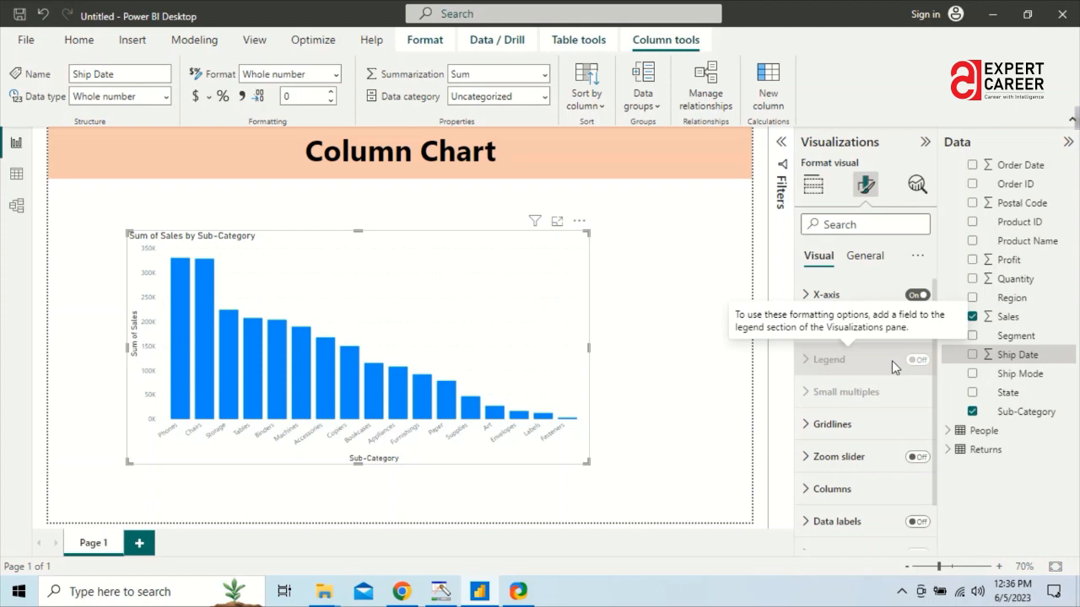
pyautogui.scroll(-1, 868, 354)
pyautogui.moveTo(866, 337)
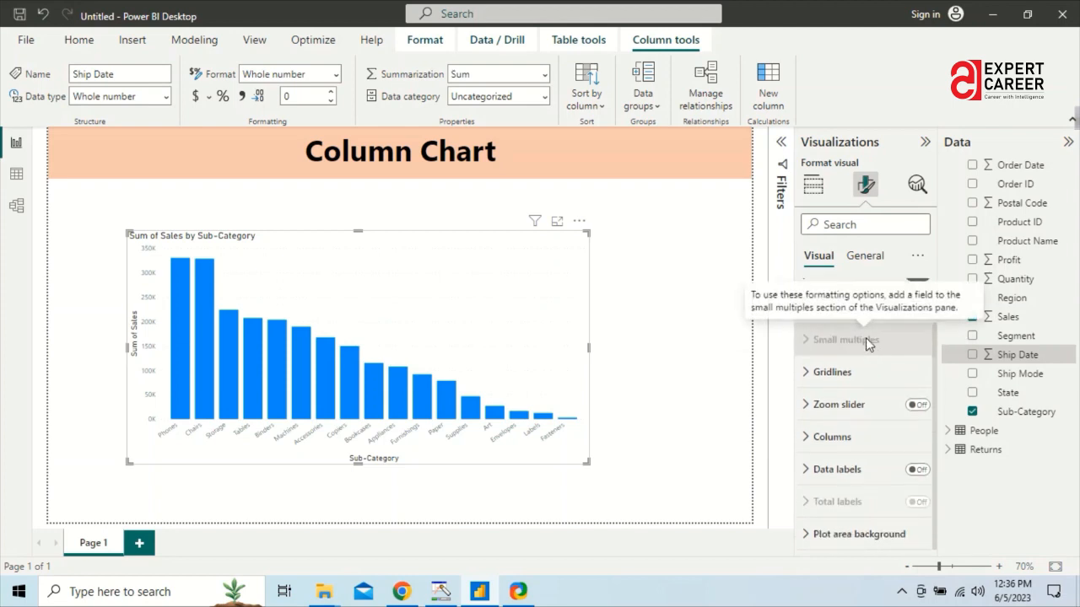
pyautogui.click(918, 407)
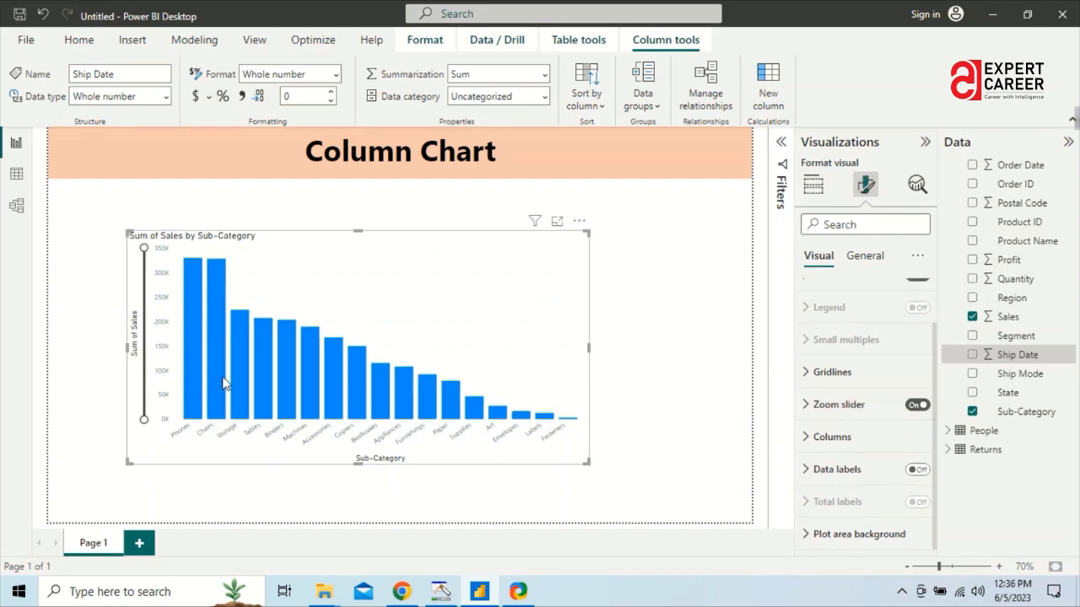
pyautogui.moveTo(144, 247); pyautogui.dragTo(143, 292)
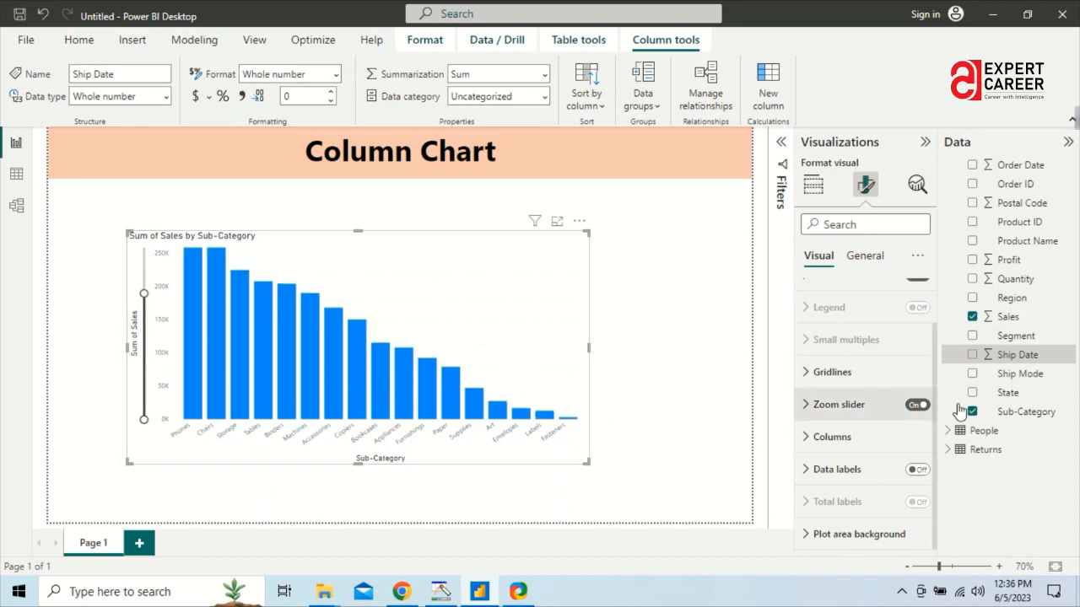
# Turn off the chart's zoom slider.
pyautogui.click(917, 405)
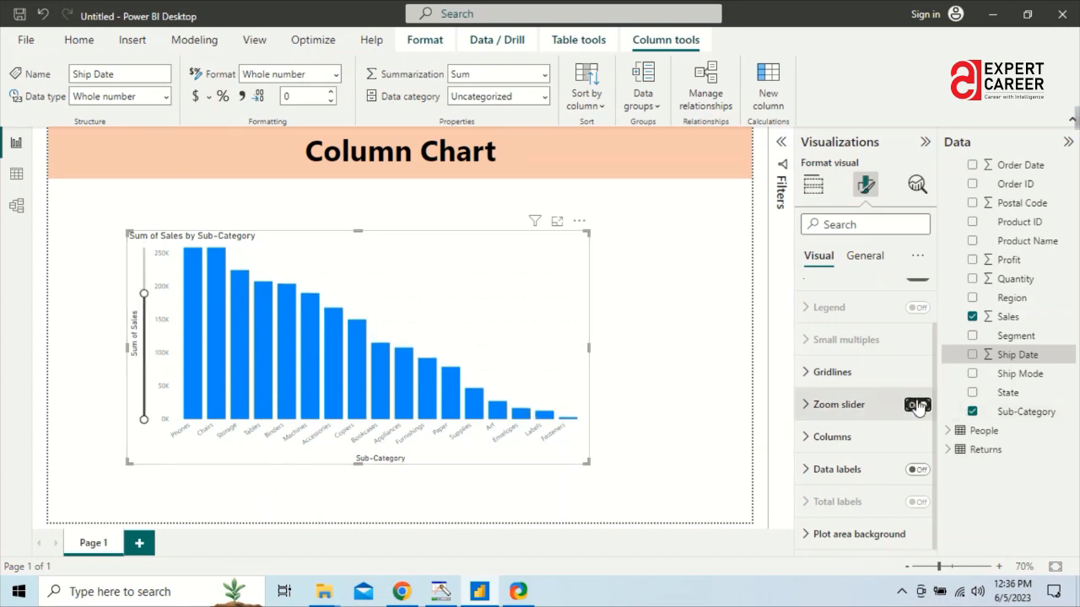
# Try orange as the default colour of the chart's columns, and set it back to blue.
pyautogui.click(804, 437)
pyautogui.scroll(-2, 869, 461)
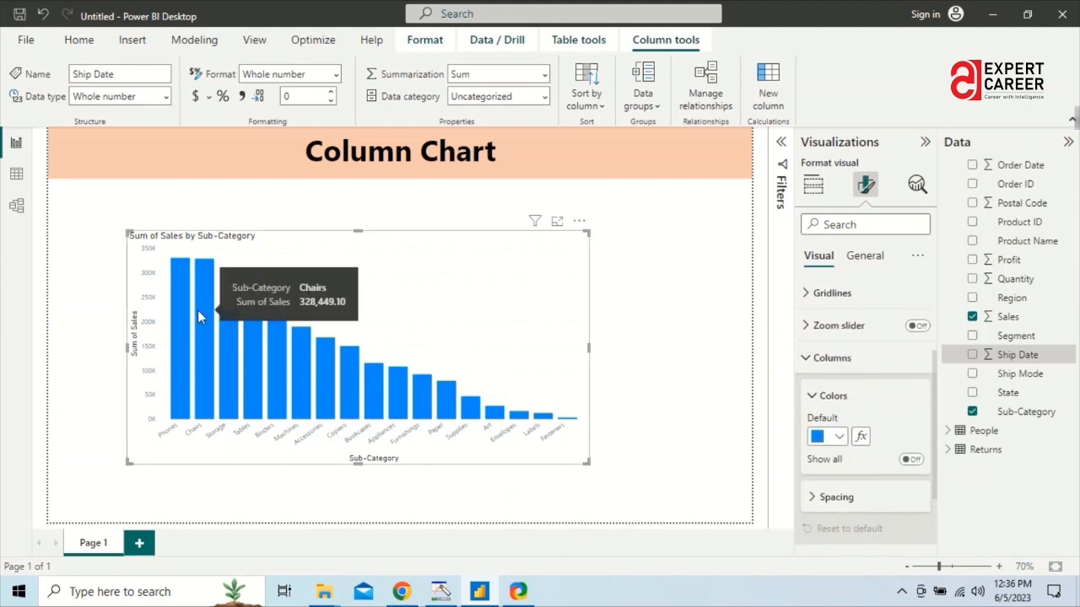
pyautogui.click(838, 436)
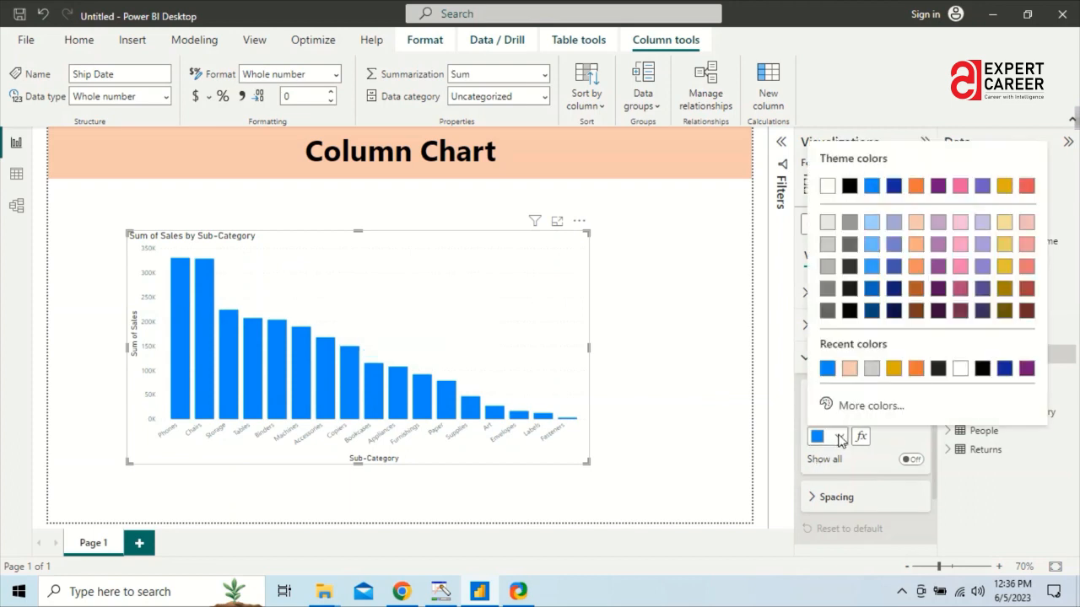
pyautogui.click(913, 188)
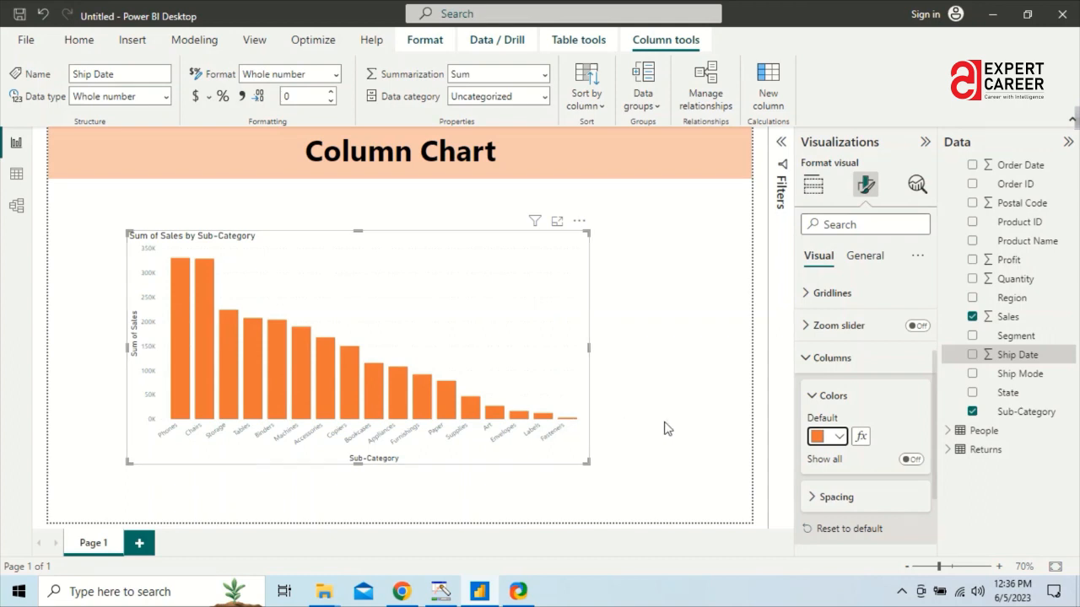
pyautogui.click(836, 441)
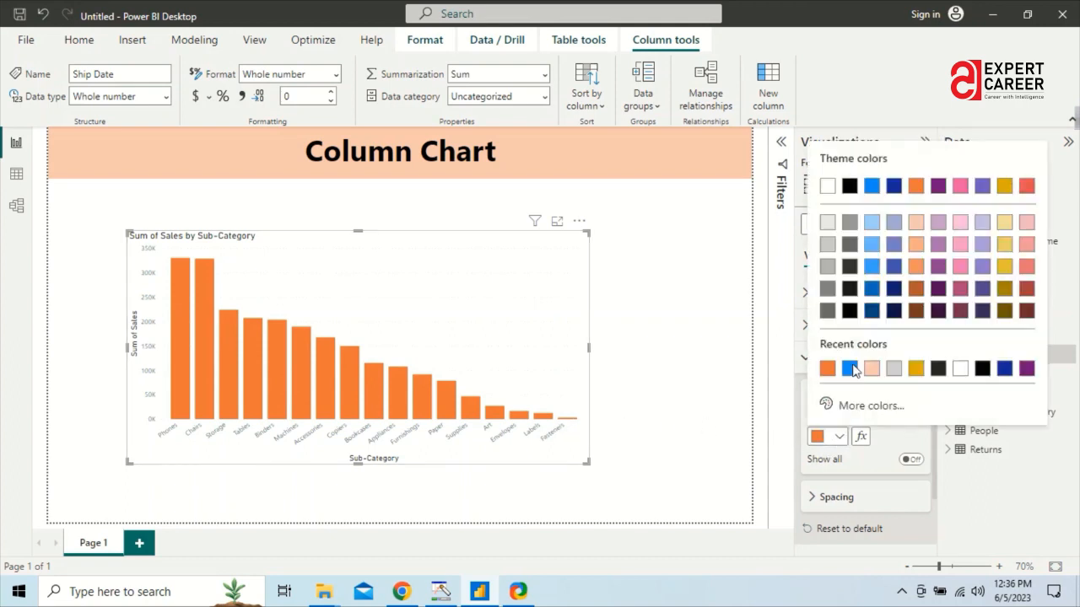
pyautogui.click(873, 186)
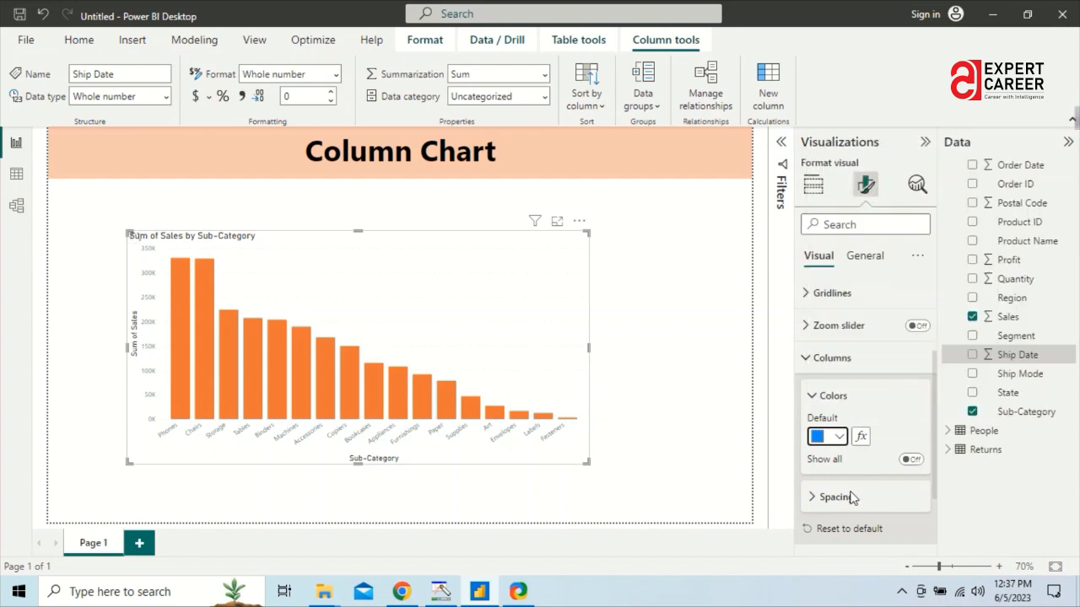
pyautogui.scroll(-2, 852, 498)
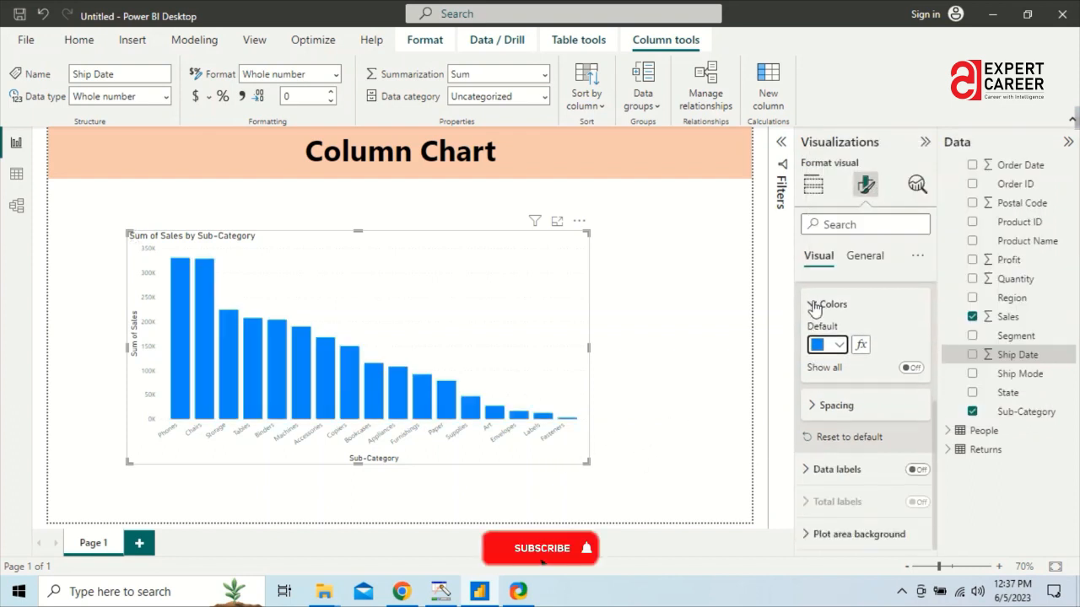
pyautogui.click(814, 409)
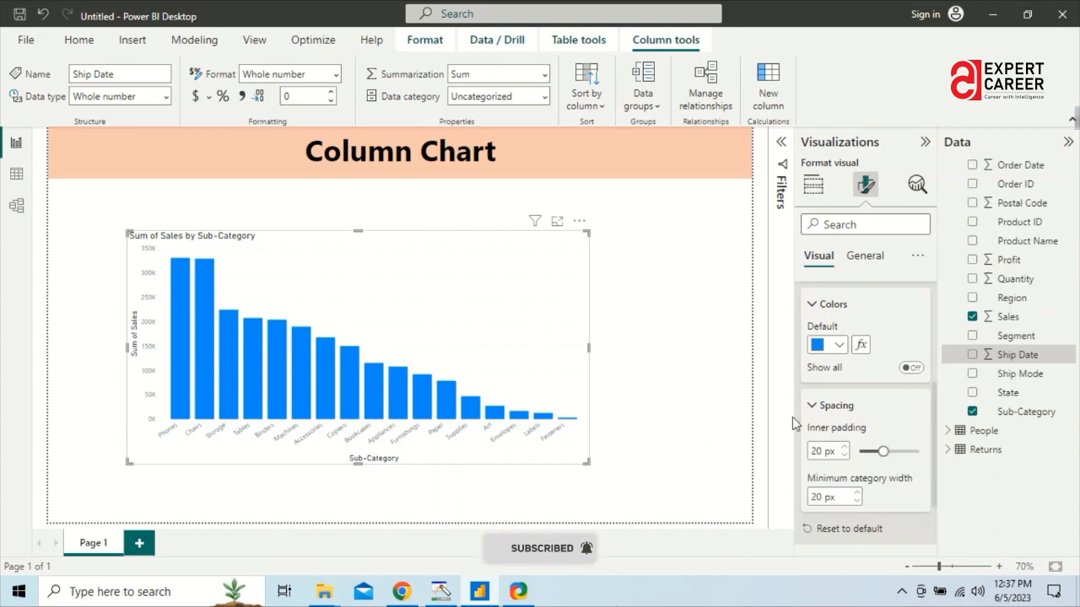
pyautogui.click(813, 406)
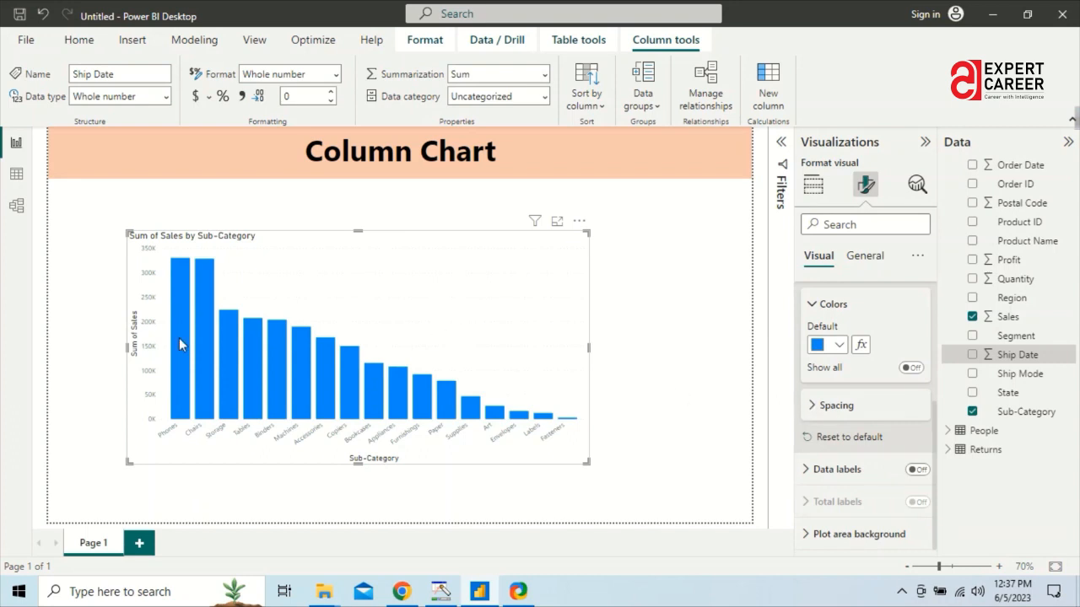
# Switch the chart's data labels on and off twice to compare them with reading the column values from tooltips.
pyautogui.click(916, 471)
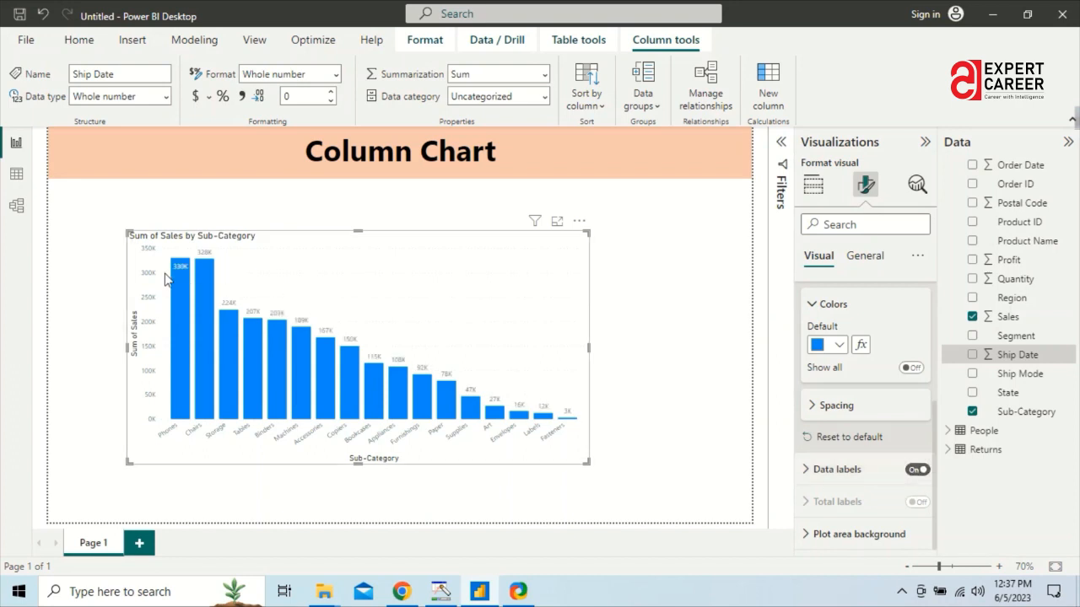
pyautogui.click(917, 471)
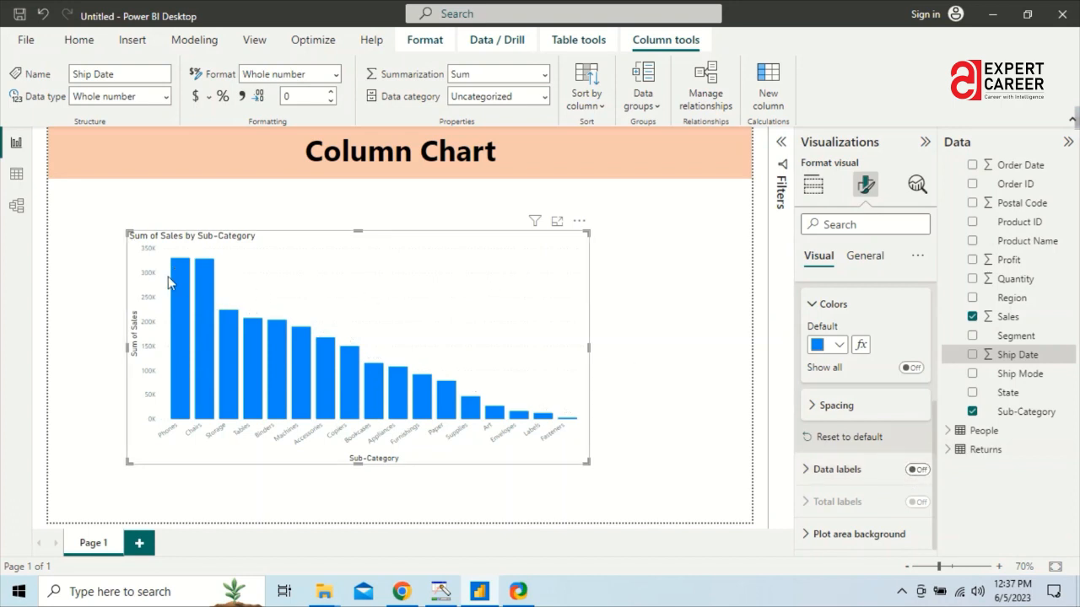
pyautogui.moveTo(203, 280)
pyautogui.moveTo(351, 359)
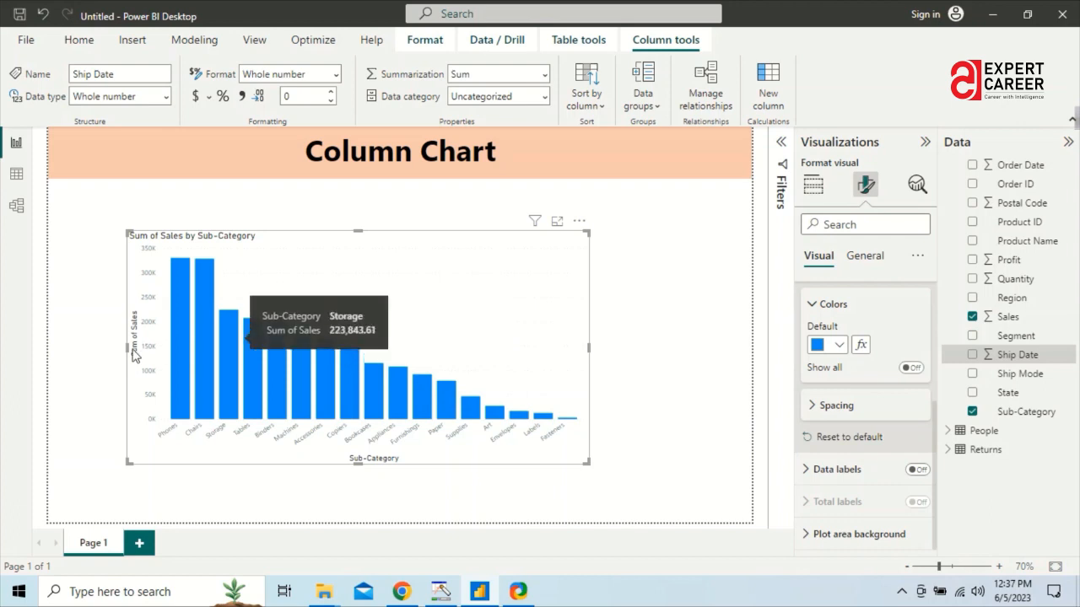
pyautogui.moveTo(324, 339)
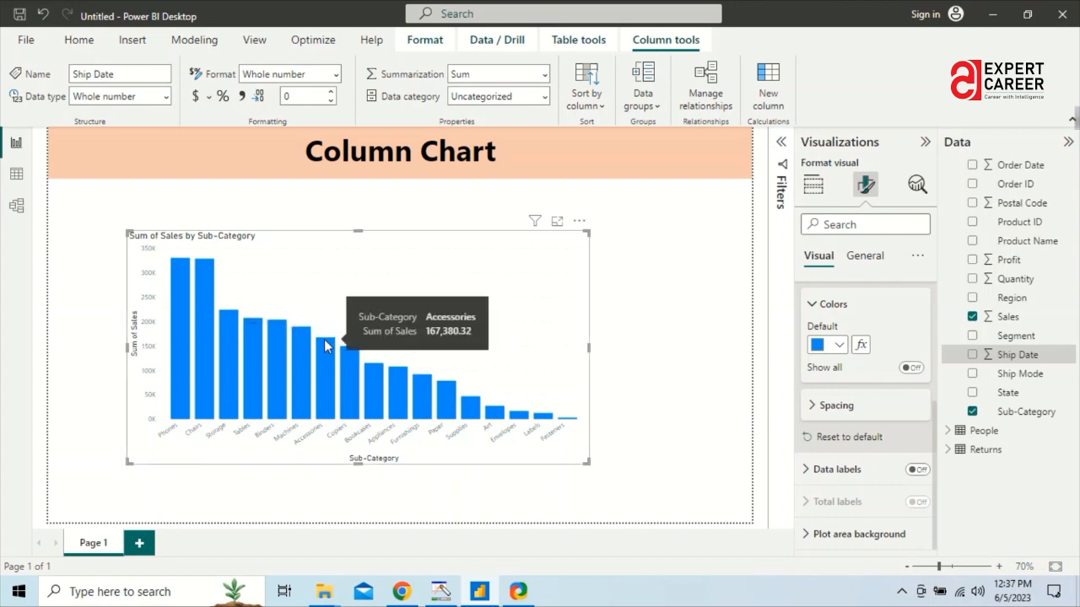
pyautogui.click(918, 470)
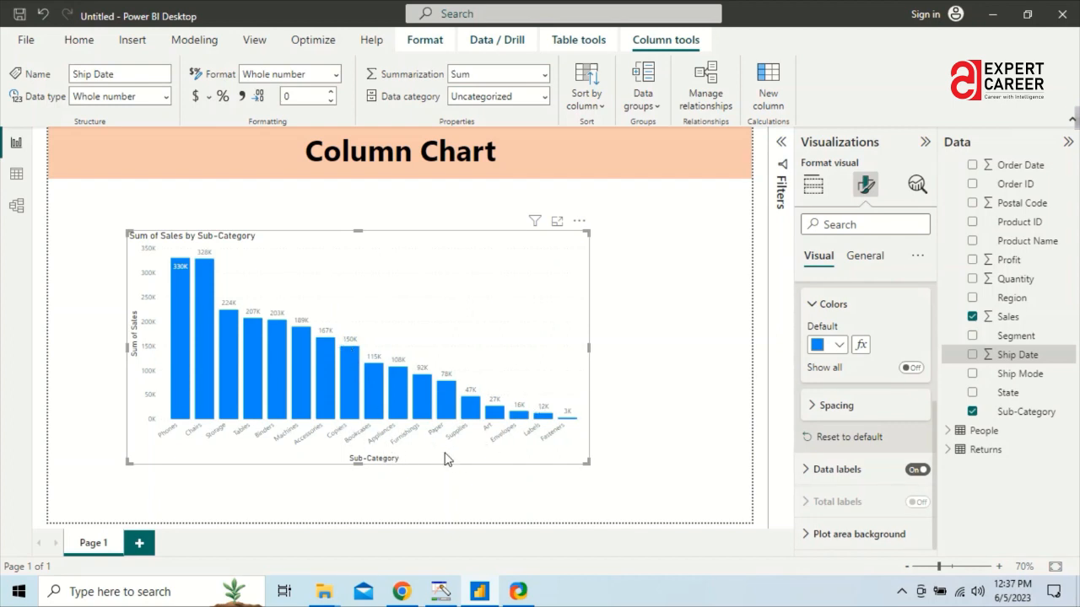
pyautogui.moveTo(497, 413)
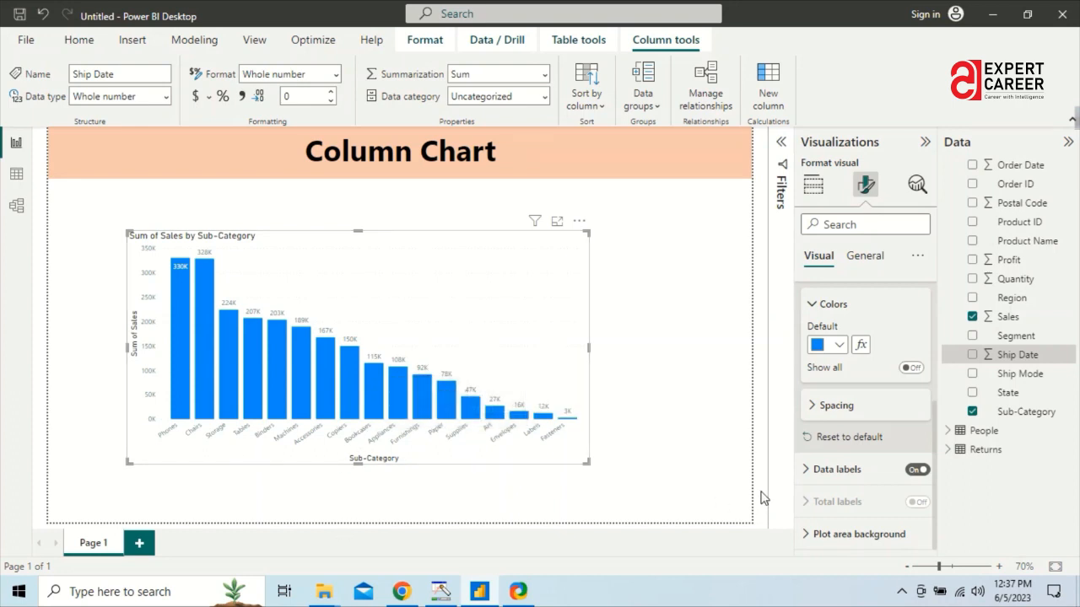
pyautogui.click(917, 470)
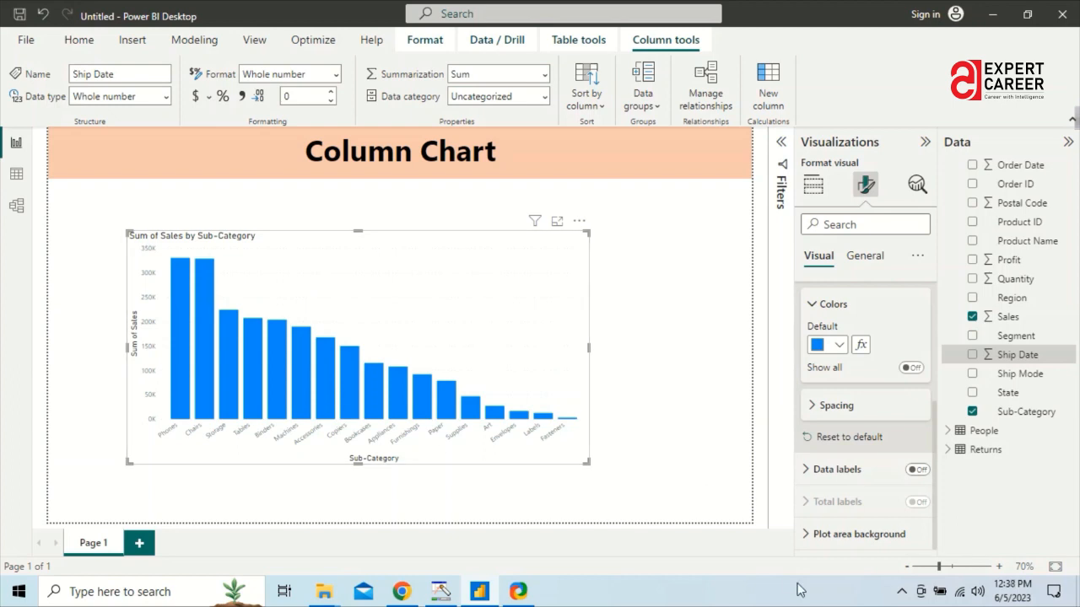
pyautogui.click(807, 537)
pyautogui.scroll(-4, 861, 506)
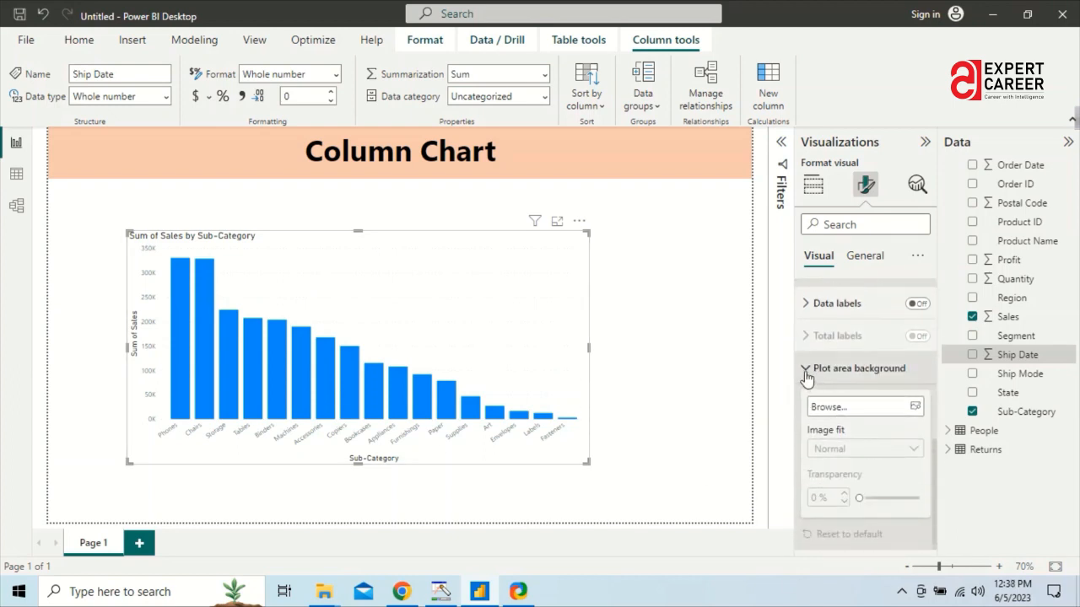
pyautogui.click(805, 371)
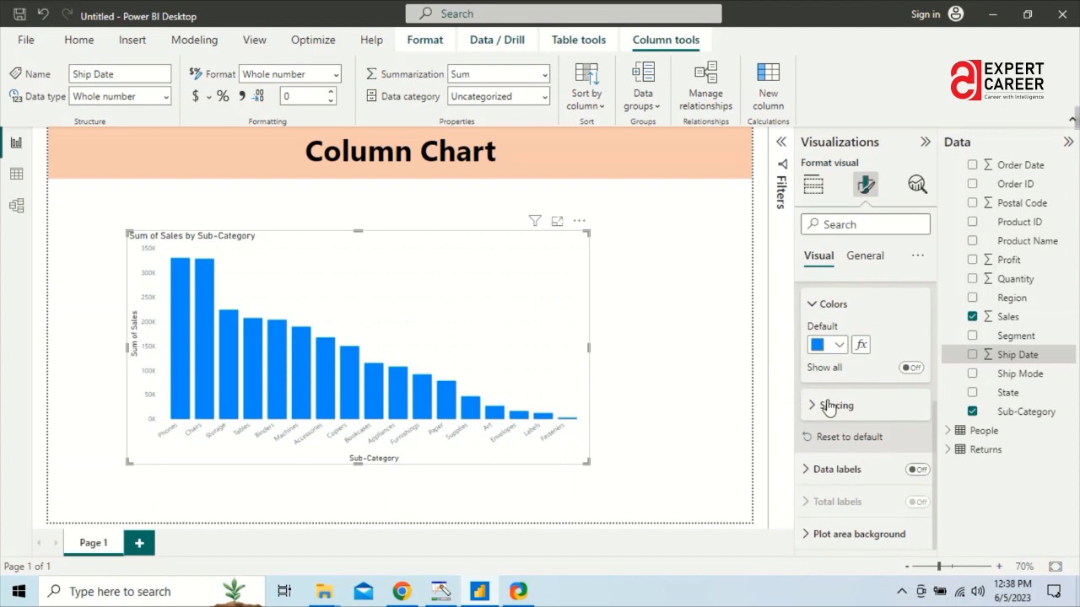
# Switch the chart's title off and back on in the general formatting, and centre it horizontally.
pyautogui.scroll(3, 844, 371)
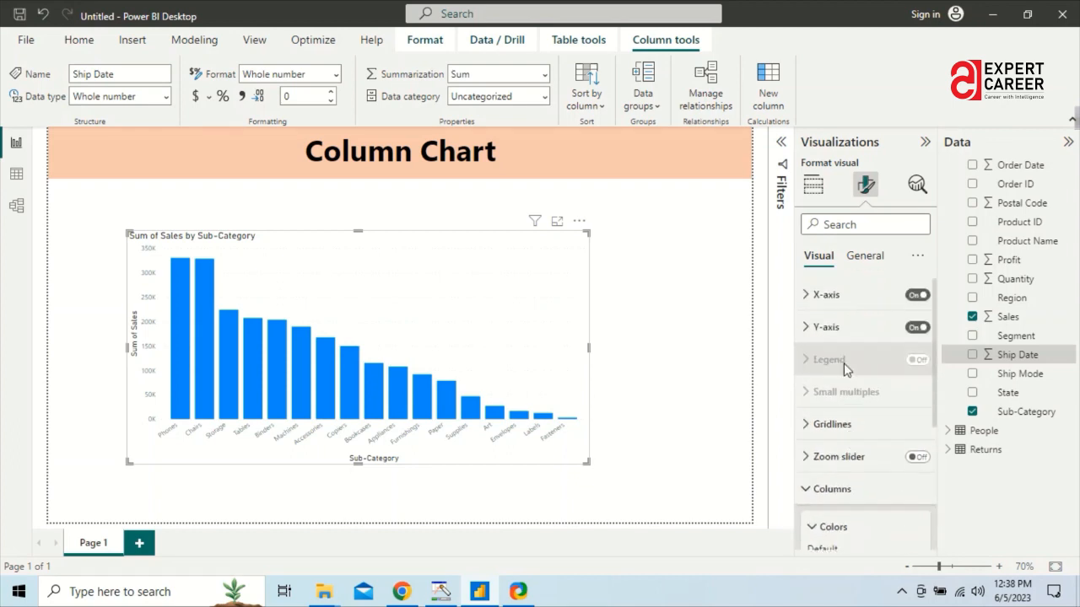
pyautogui.click(858, 267)
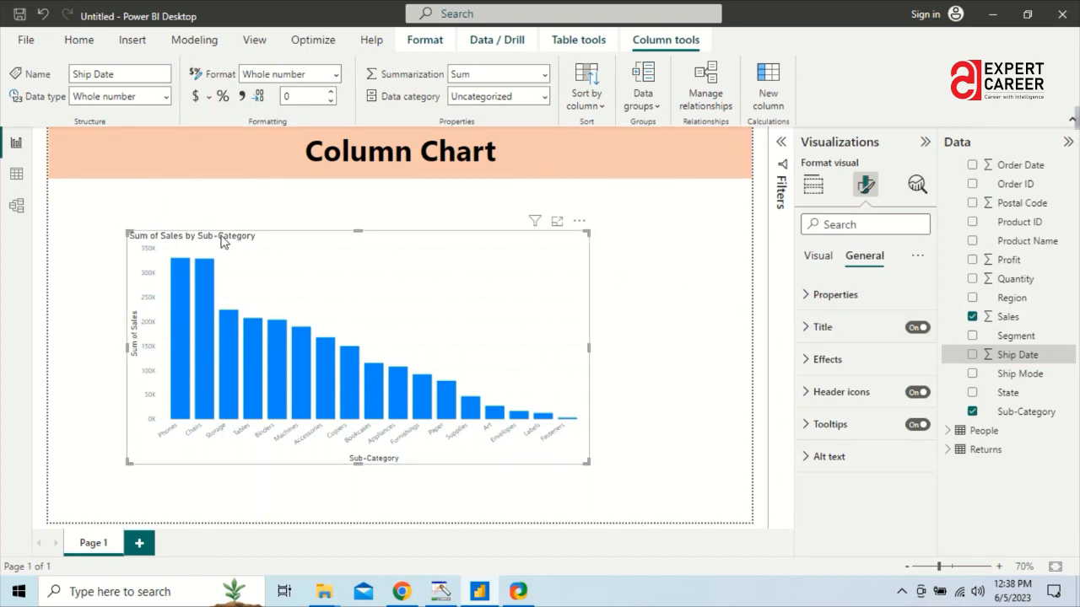
pyautogui.click(916, 333)
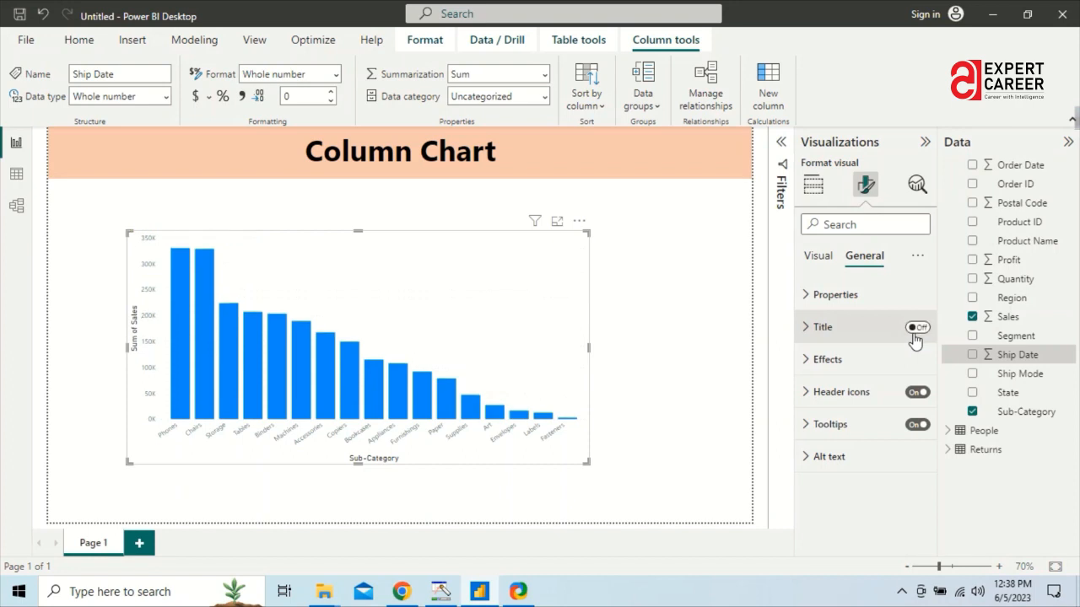
pyautogui.click(916, 330)
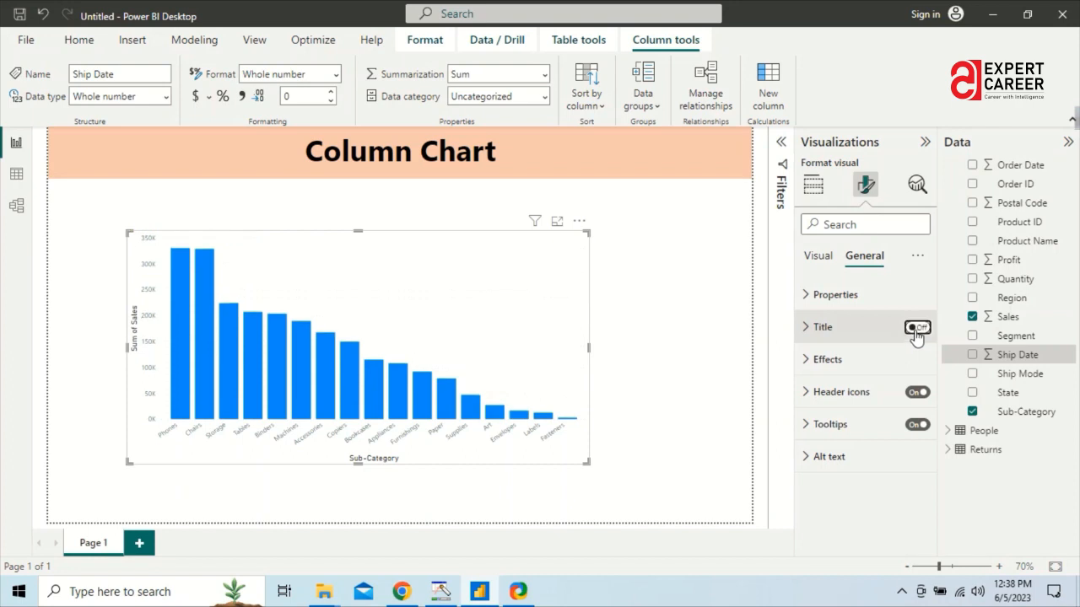
pyautogui.click(807, 331)
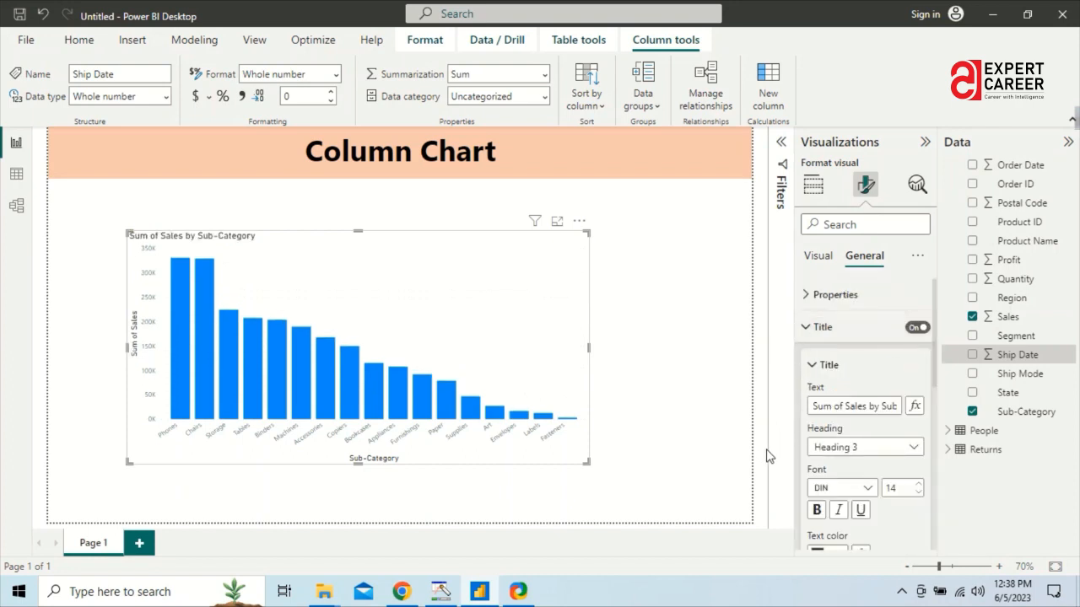
pyautogui.scroll(-5, 882, 440)
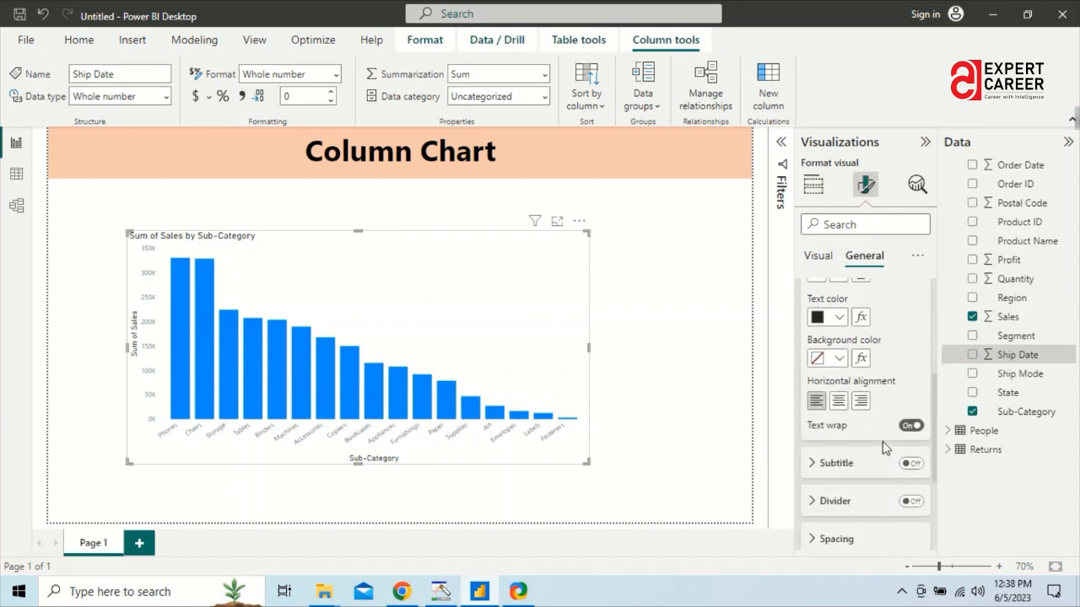
pyautogui.click(840, 405)
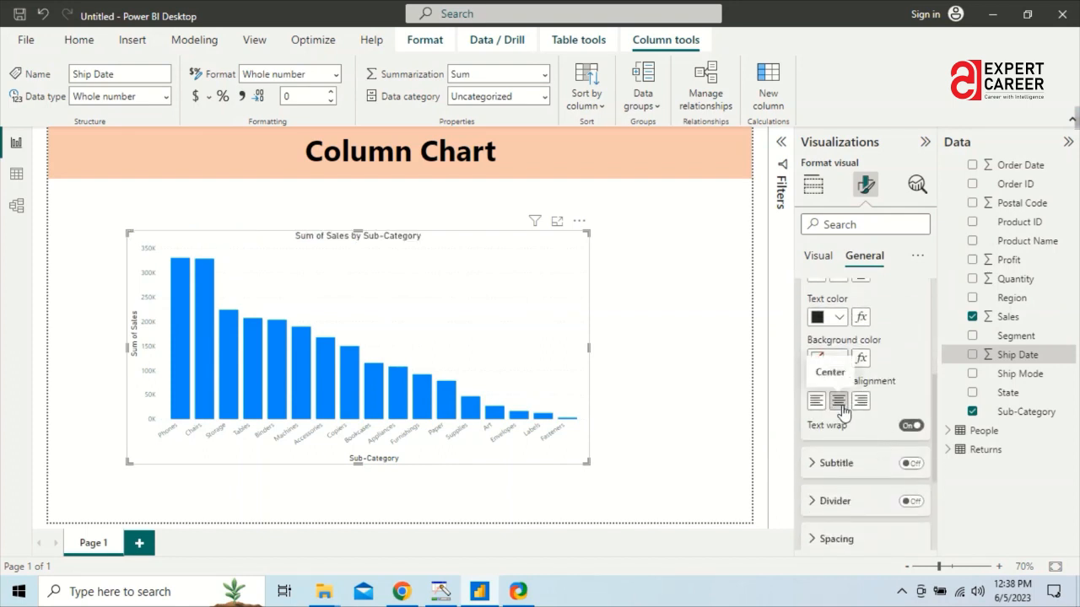
# Shorten the chart's title text to "Sales by Sub-Category" by removing "Sum of".
pyautogui.scroll(5, 906, 410)
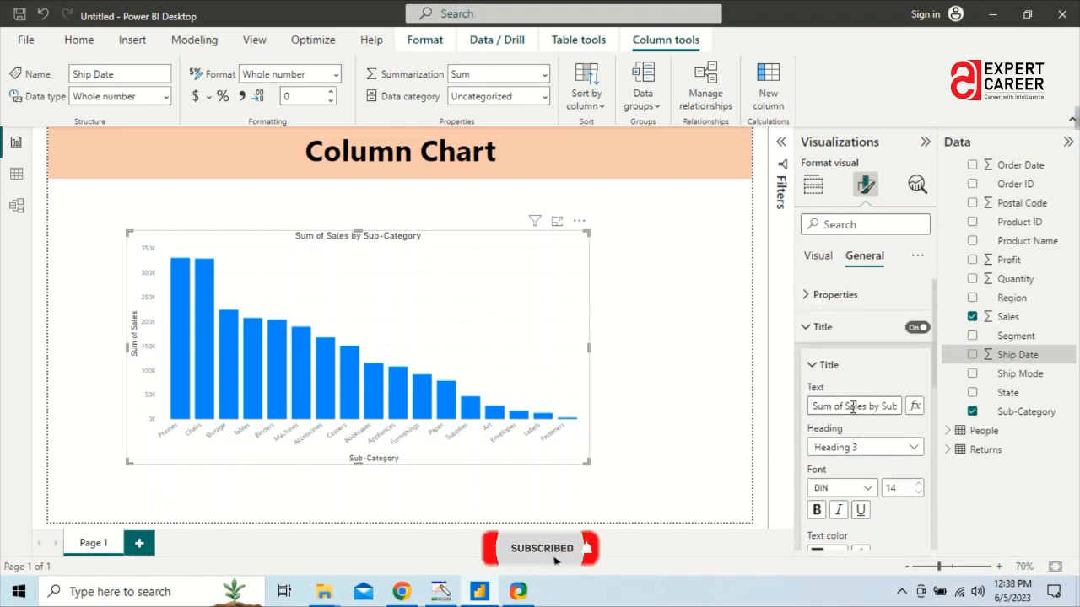
pyautogui.moveTo(846, 407); pyautogui.dragTo(806, 411)
pyautogui.press('BackSpace')
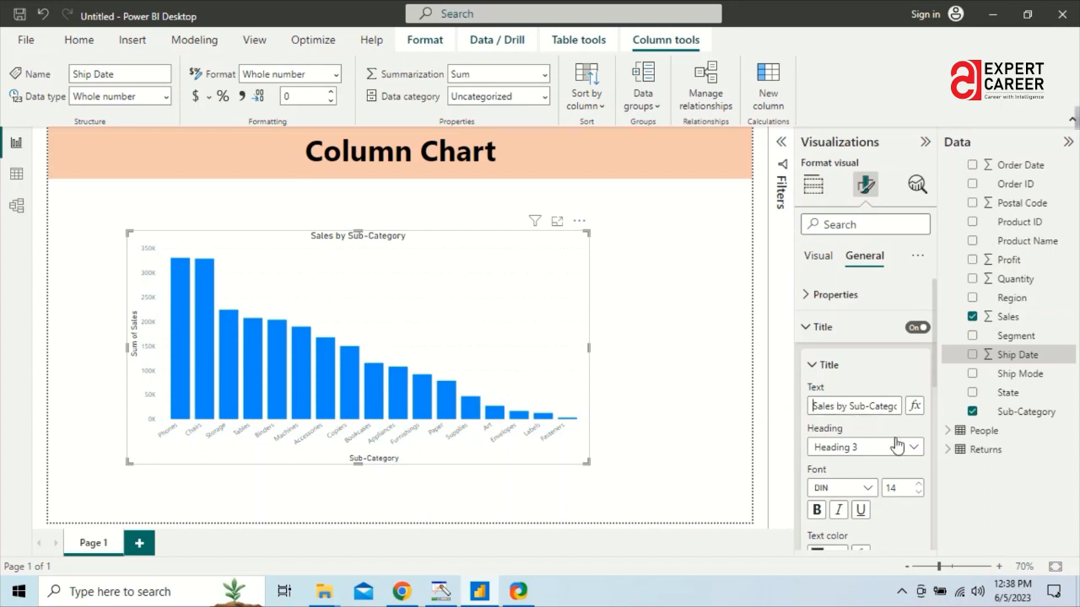
# Make the chart's title bold and set its text color to the same blue as the columns.
pyautogui.scroll(-2, 816, 451)
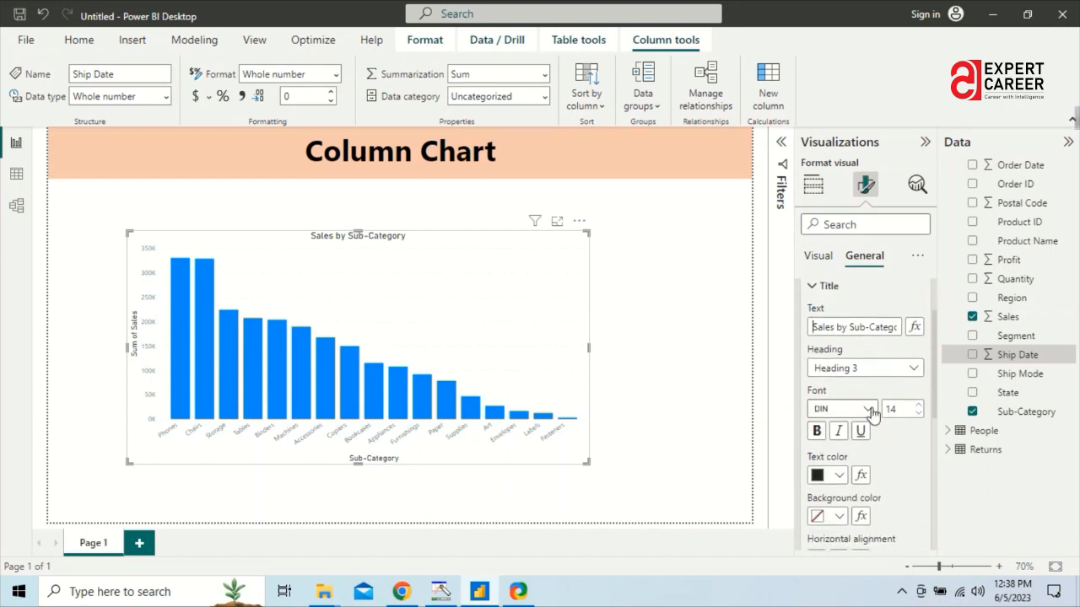
pyautogui.click(814, 431)
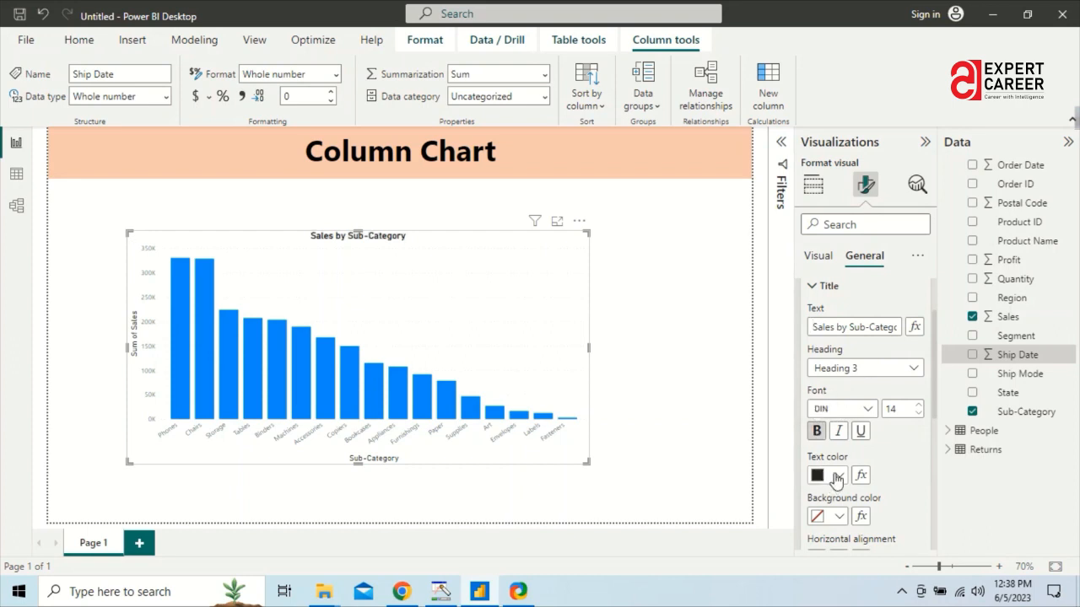
pyautogui.click(837, 475)
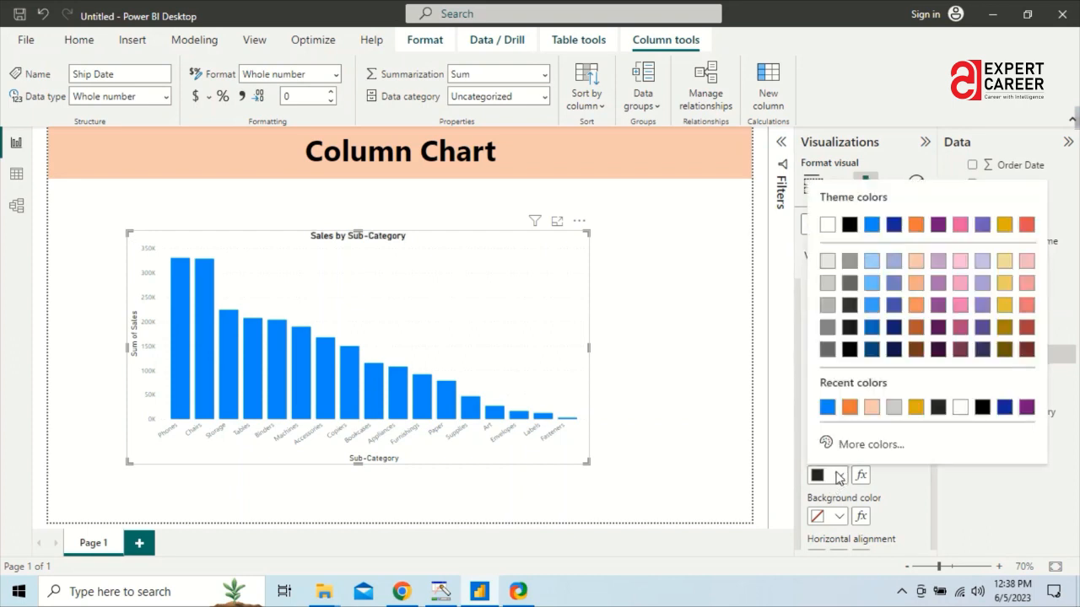
pyautogui.click(827, 408)
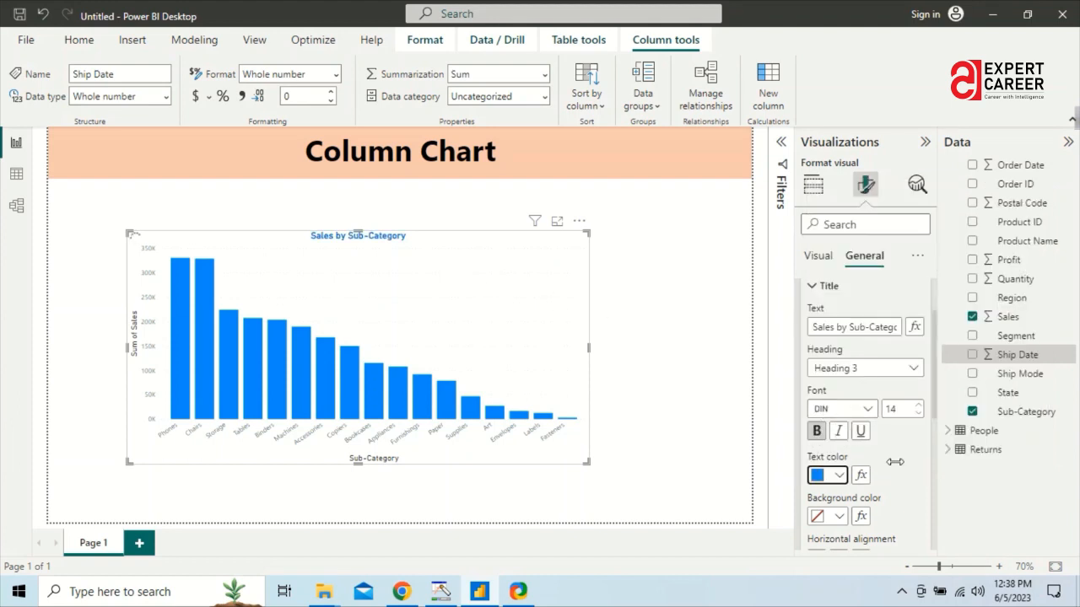
# Try right alignment for the chart's title, and return it to centre alignment.
pyautogui.scroll(-2, 844, 506)
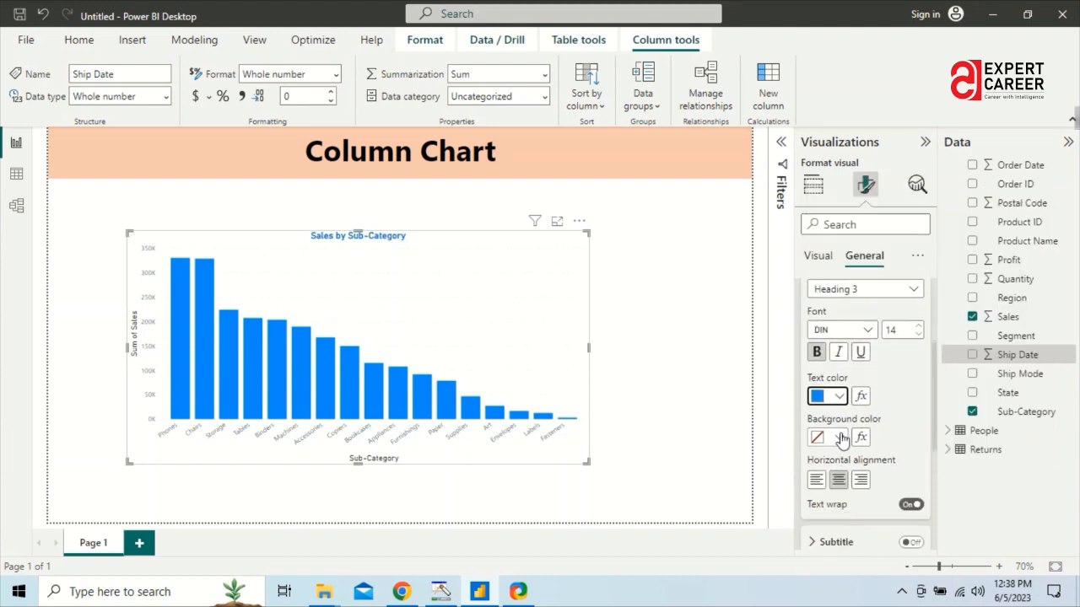
pyautogui.click(858, 482)
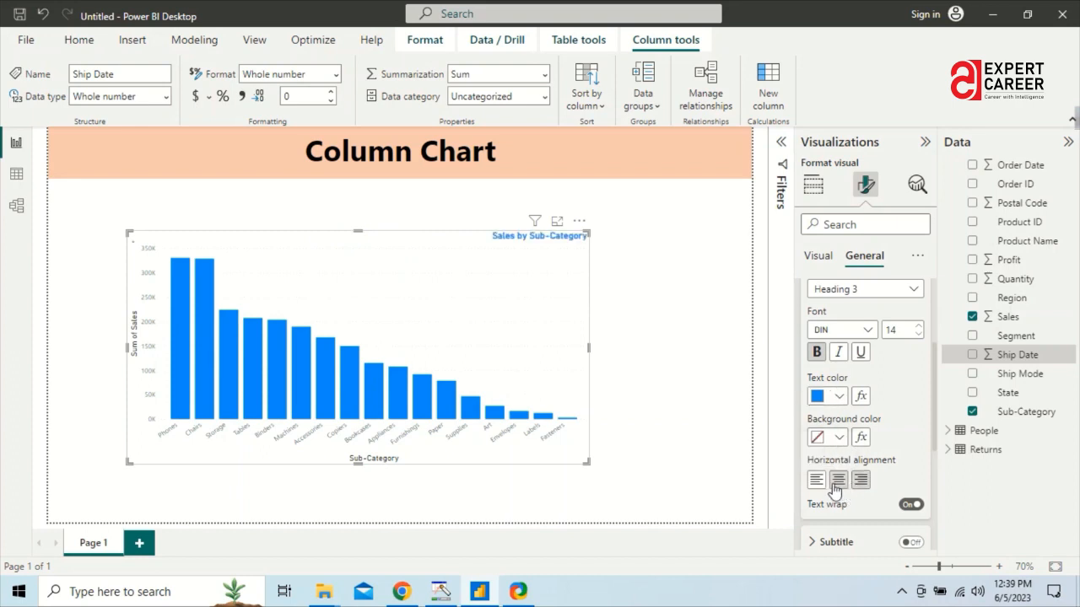
pyautogui.click(838, 481)
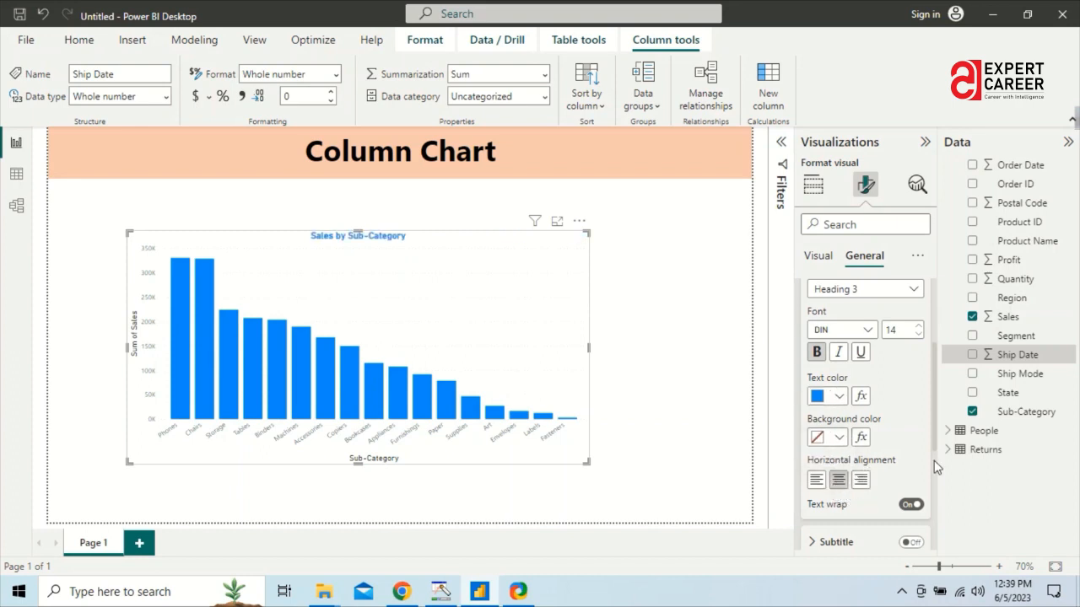
pyautogui.scroll(-3, 894, 426)
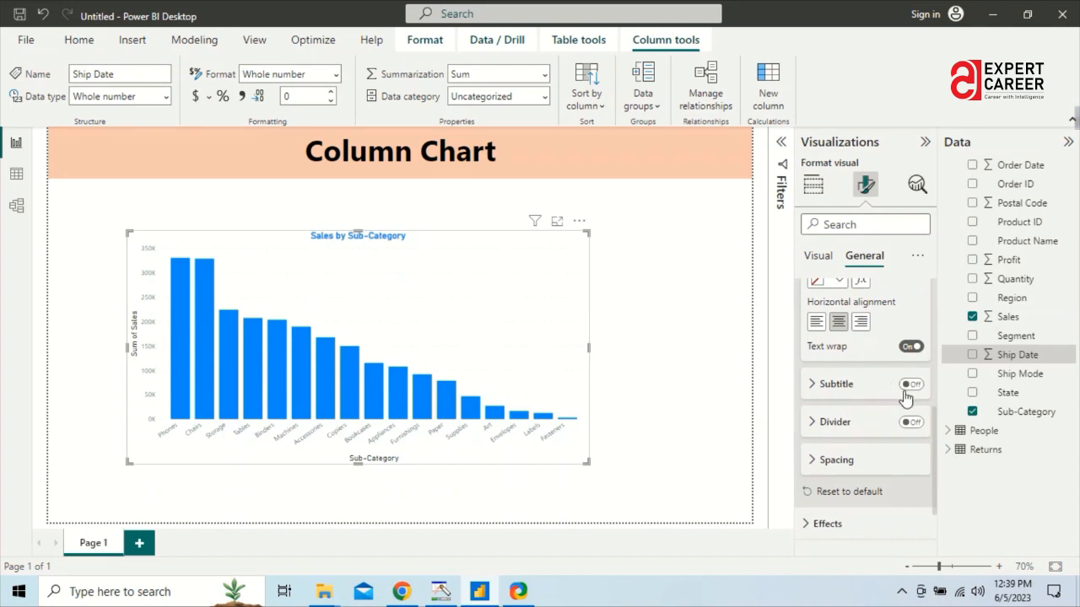
# Try a gold background colour for the column chart in its effects settings, and switch the background off.
pyautogui.scroll(-2, 868, 413)
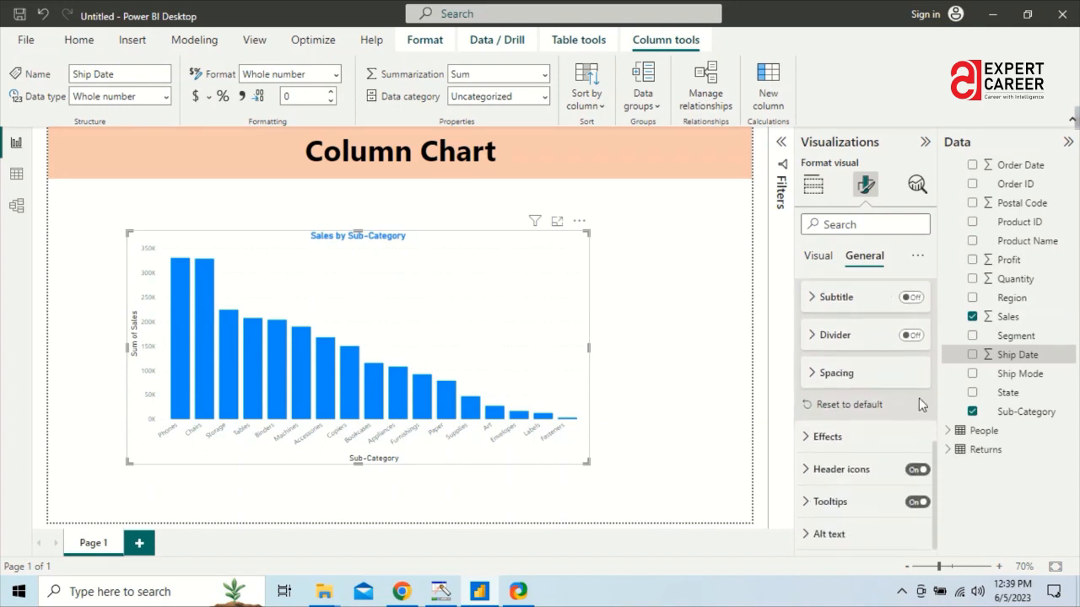
pyautogui.click(810, 438)
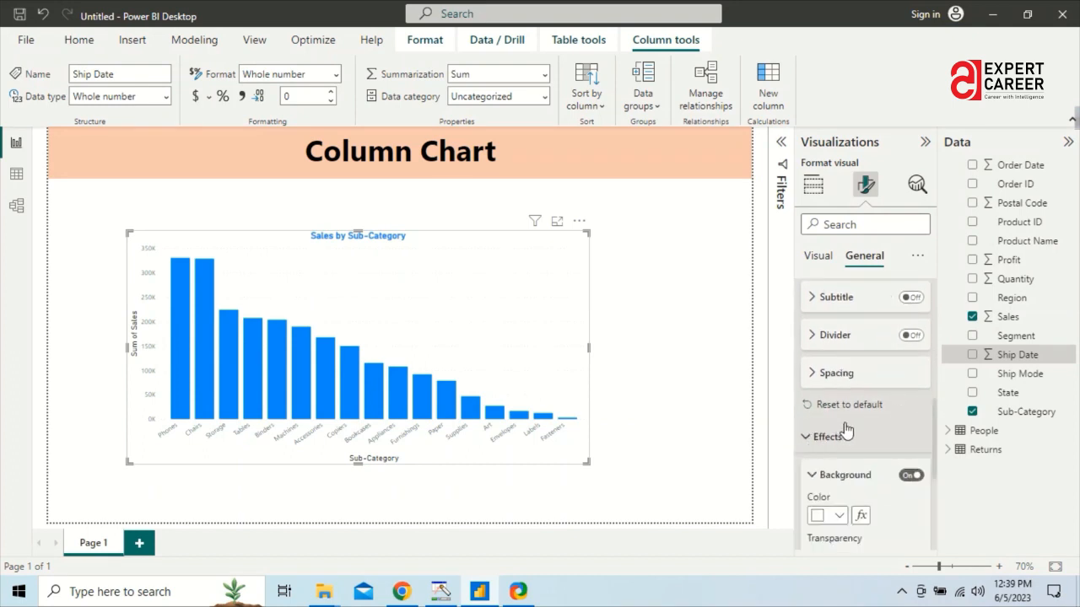
pyautogui.scroll(-2, 844, 434)
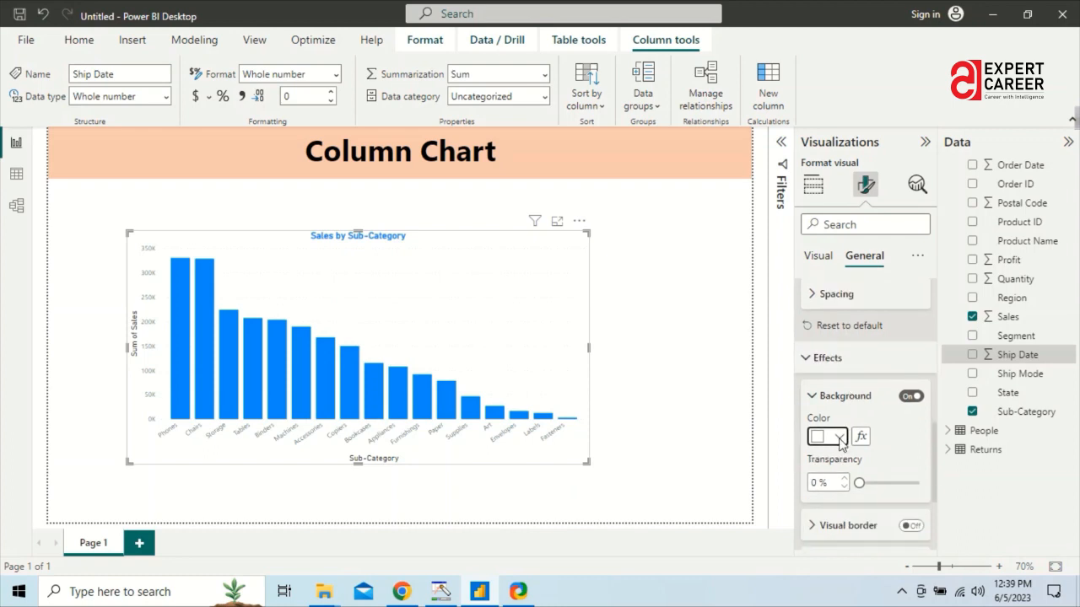
pyautogui.click(839, 437)
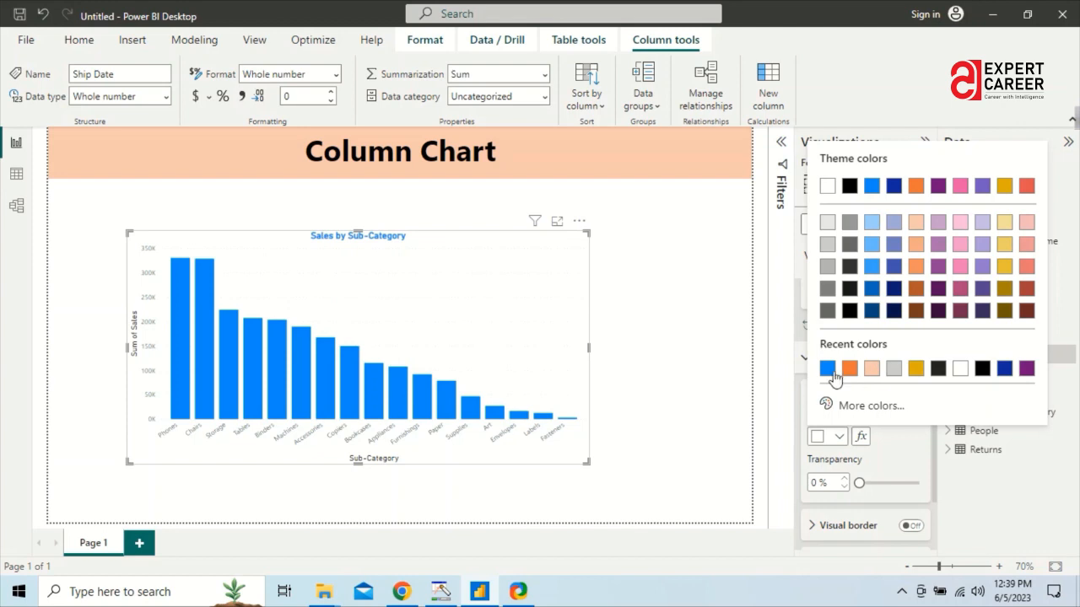
pyautogui.click(1005, 268)
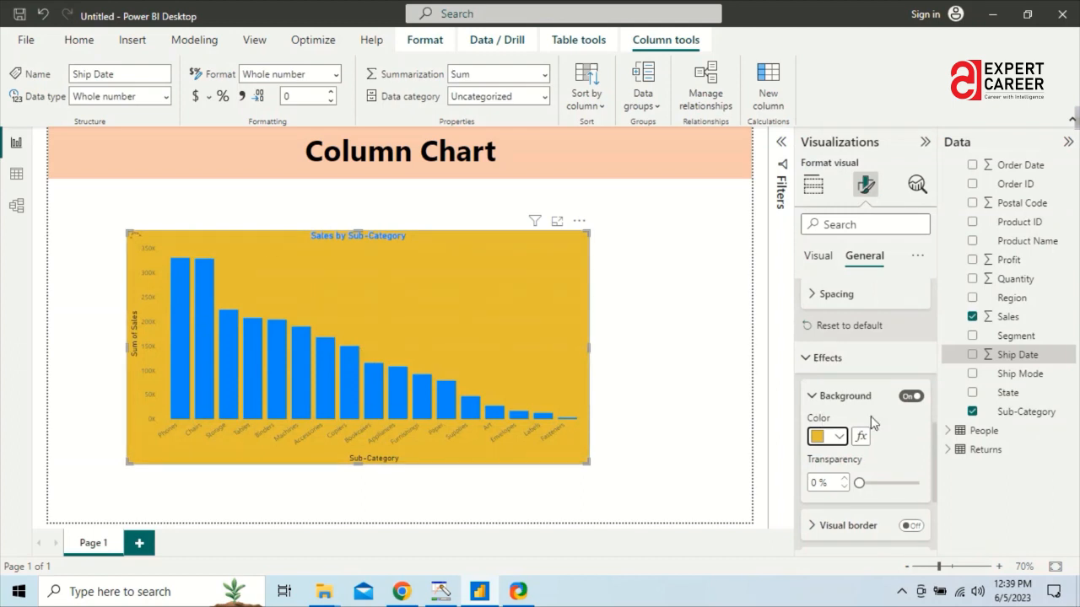
pyautogui.click(912, 396)
# Turn on the visual border around the column chart, and deselect the chart to check the frame.
pyautogui.scroll(-2, 895, 427)
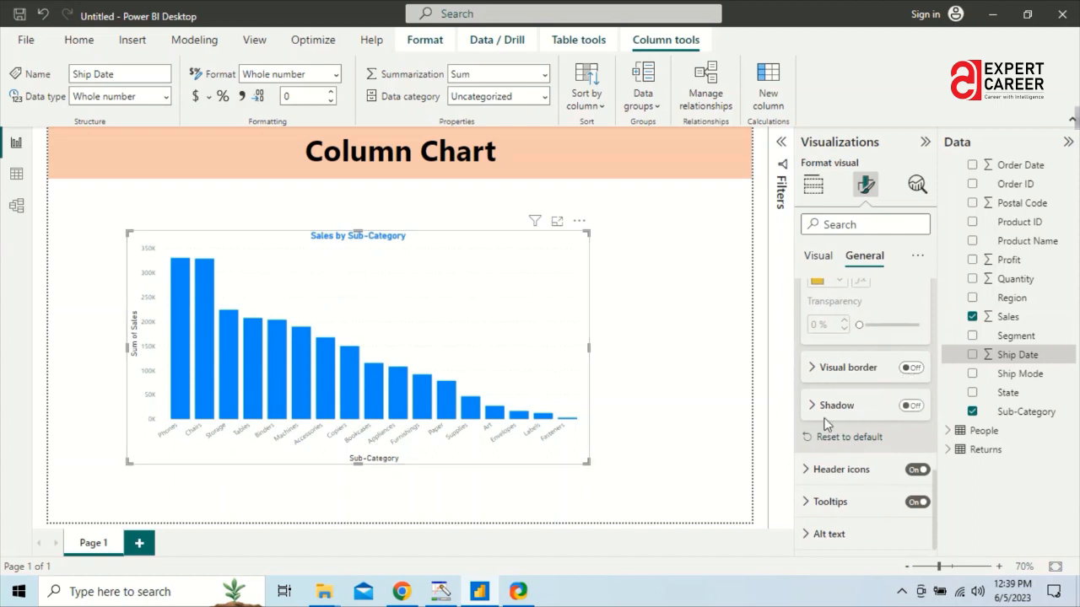
pyautogui.click(910, 369)
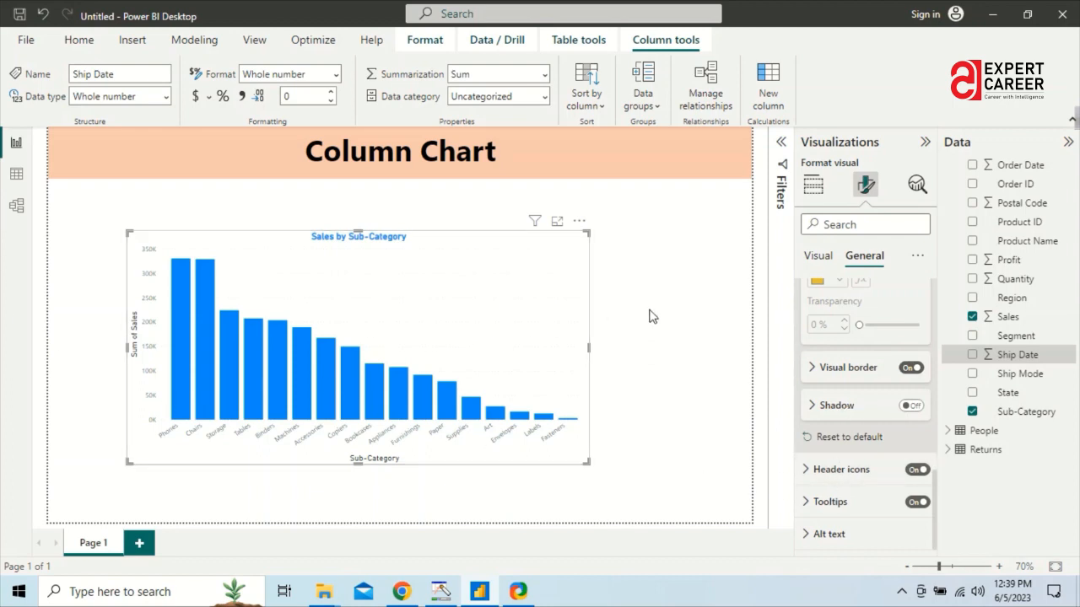
pyautogui.click(683, 326)
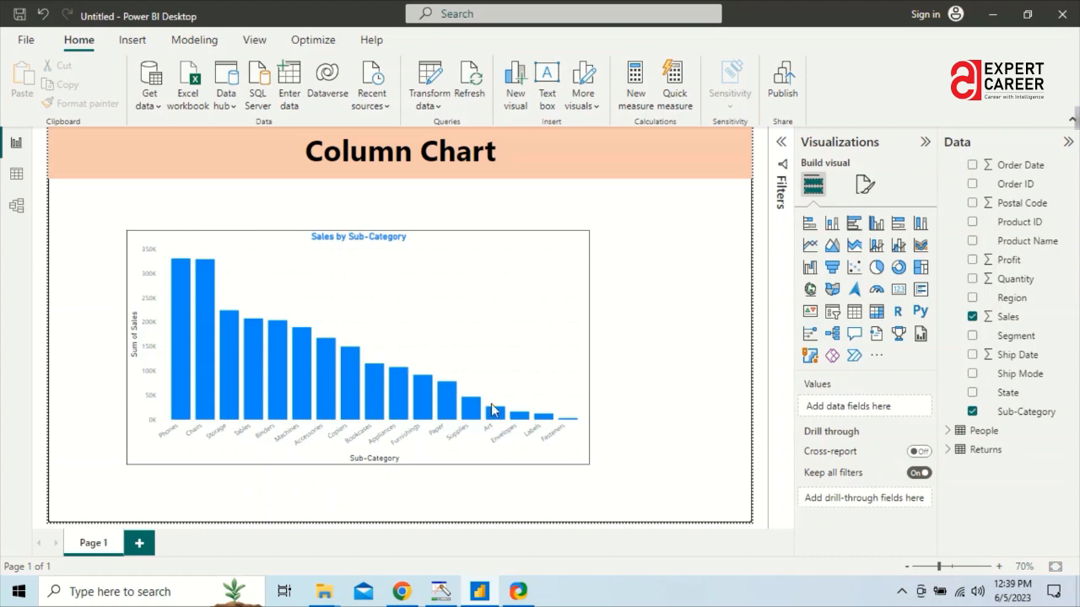
# Try the 100% stacked column and stacked bar types on the Sales by Sub-Category chart.
pyautogui.click(477, 329)
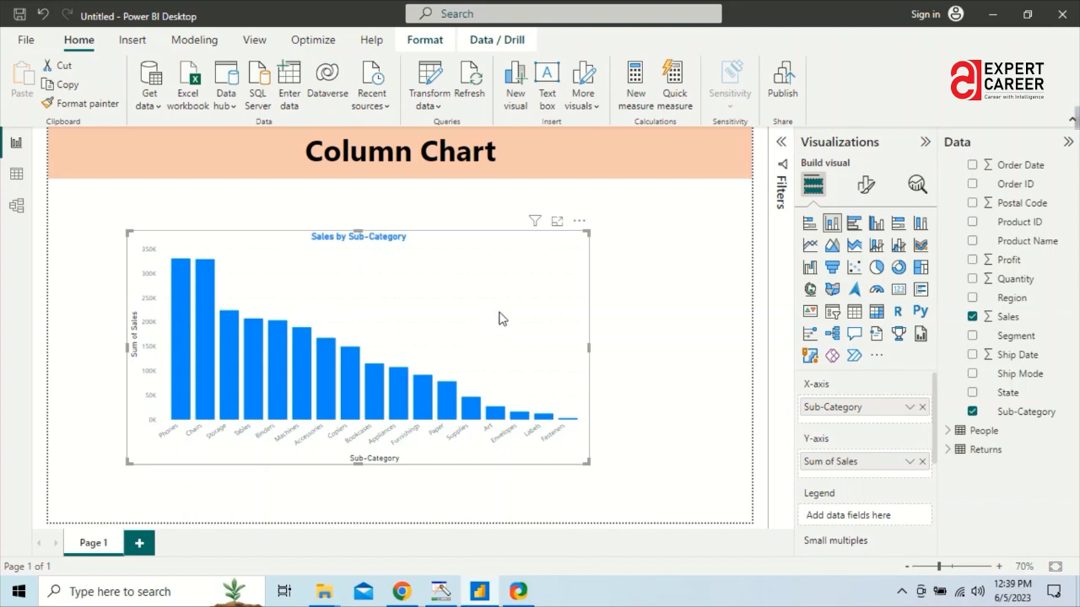
pyautogui.click(580, 222)
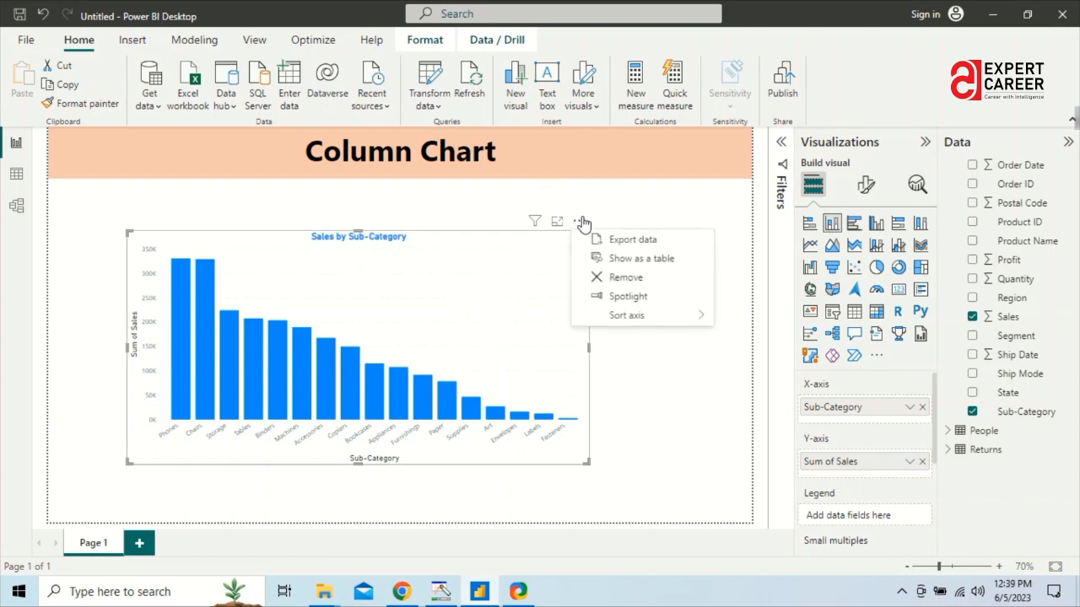
pyautogui.click(654, 215)
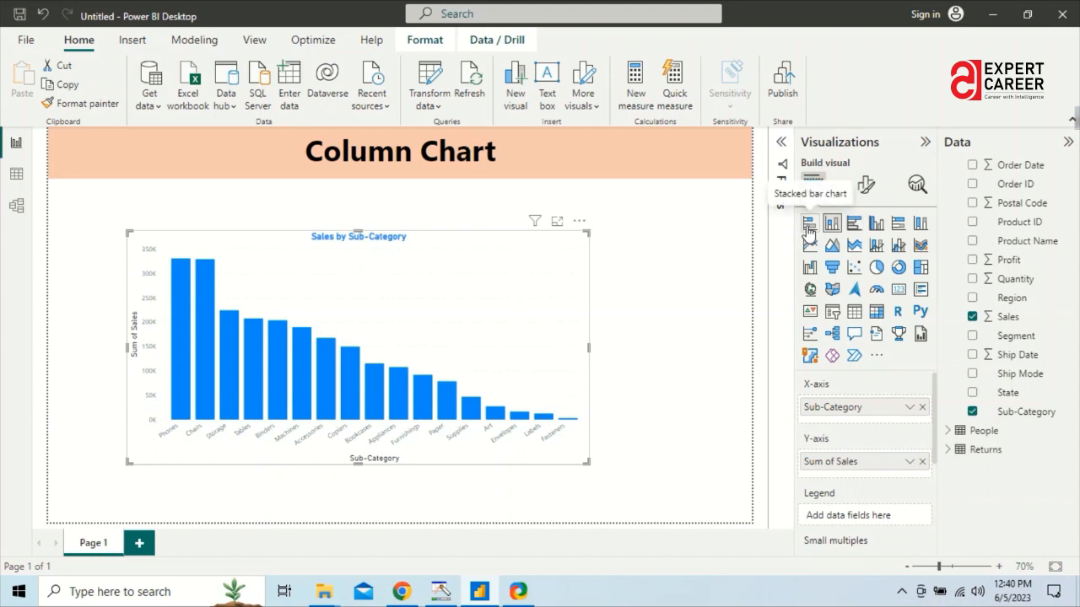
pyautogui.click(920, 226)
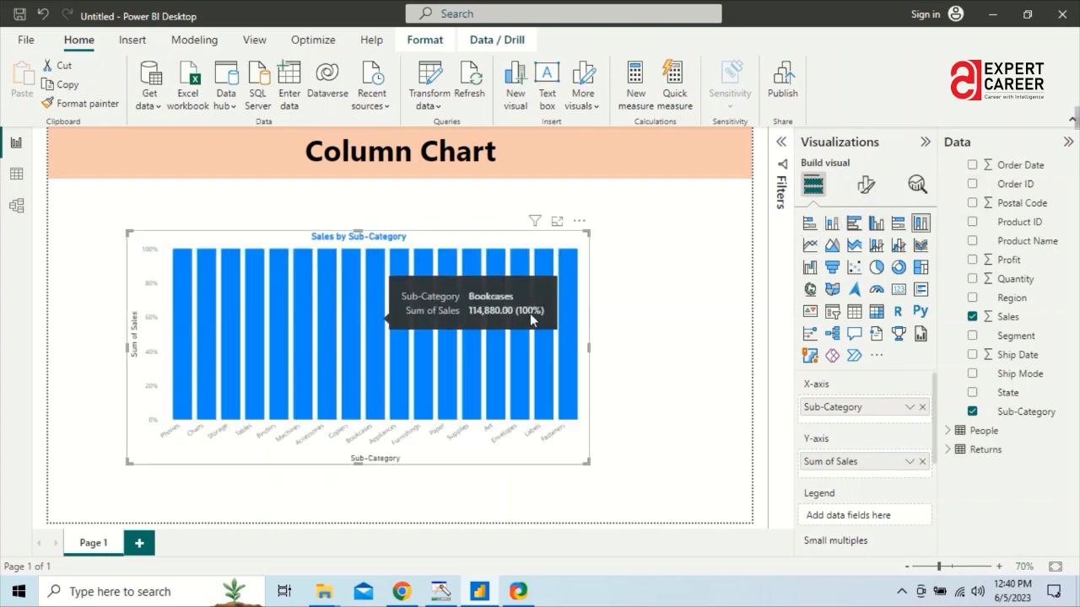
pyautogui.click(808, 225)
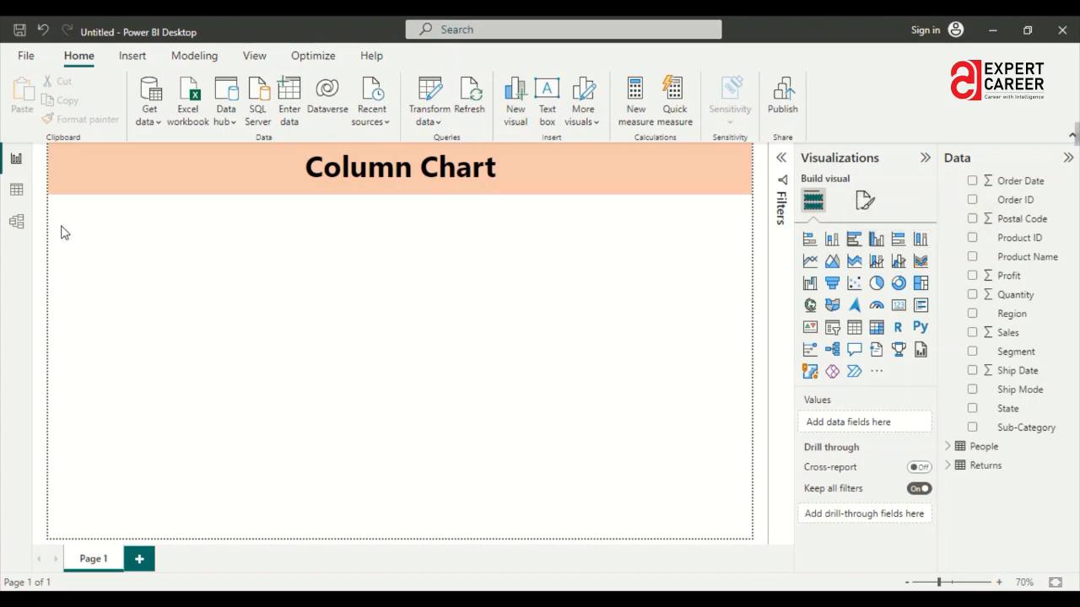
# Examine the Orders table data and the distinct values of its Region column, and return to the report page.
pyautogui.click(17, 191)
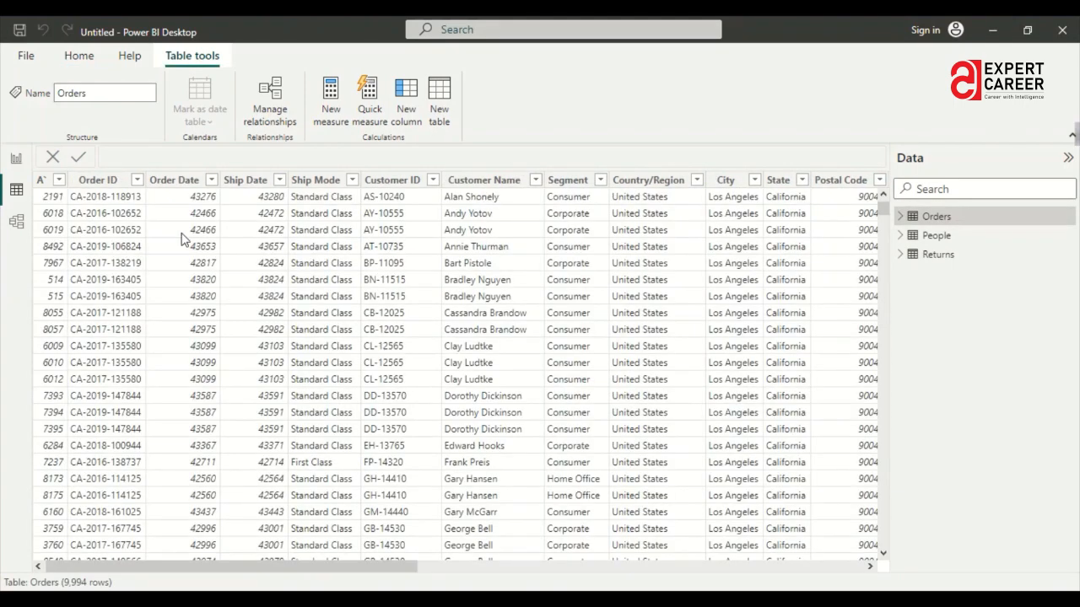
pyautogui.moveTo(376, 573); pyautogui.dragTo(644, 577)
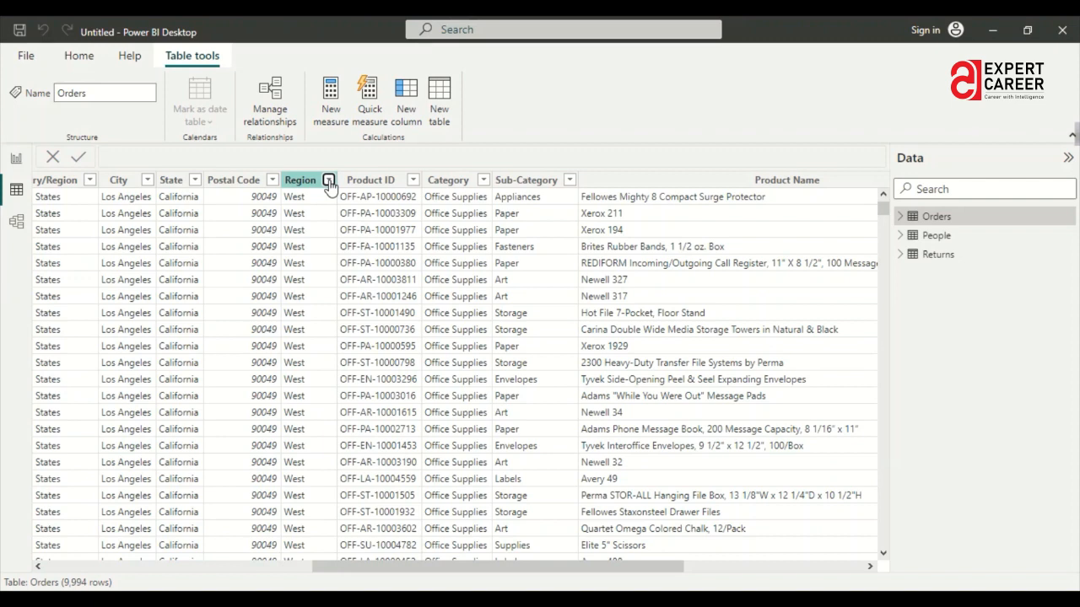
pyautogui.click(329, 183)
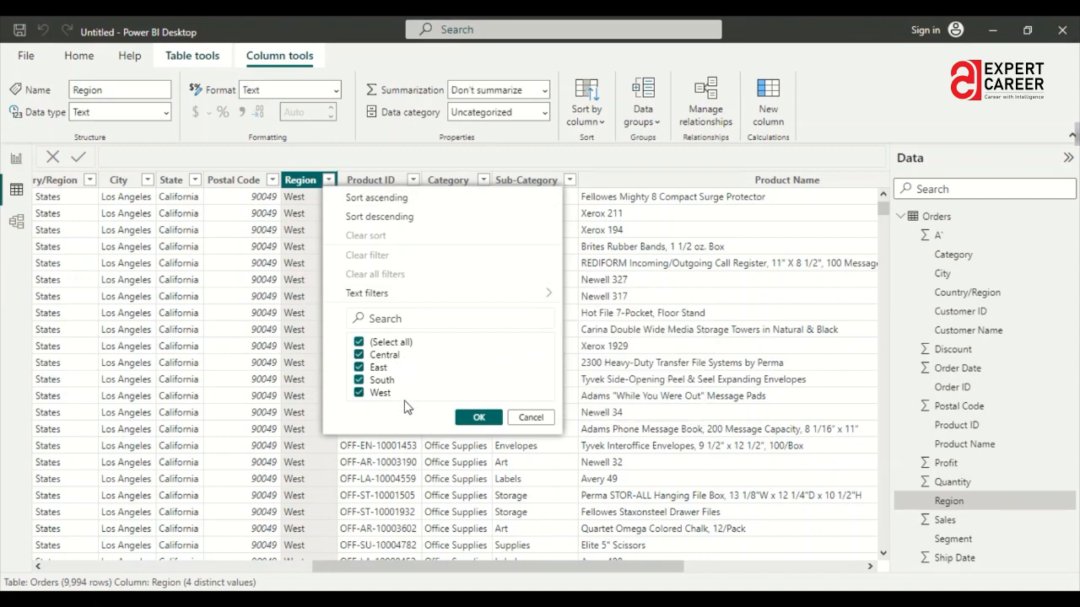
pyautogui.click(527, 419)
pyautogui.click(17, 159)
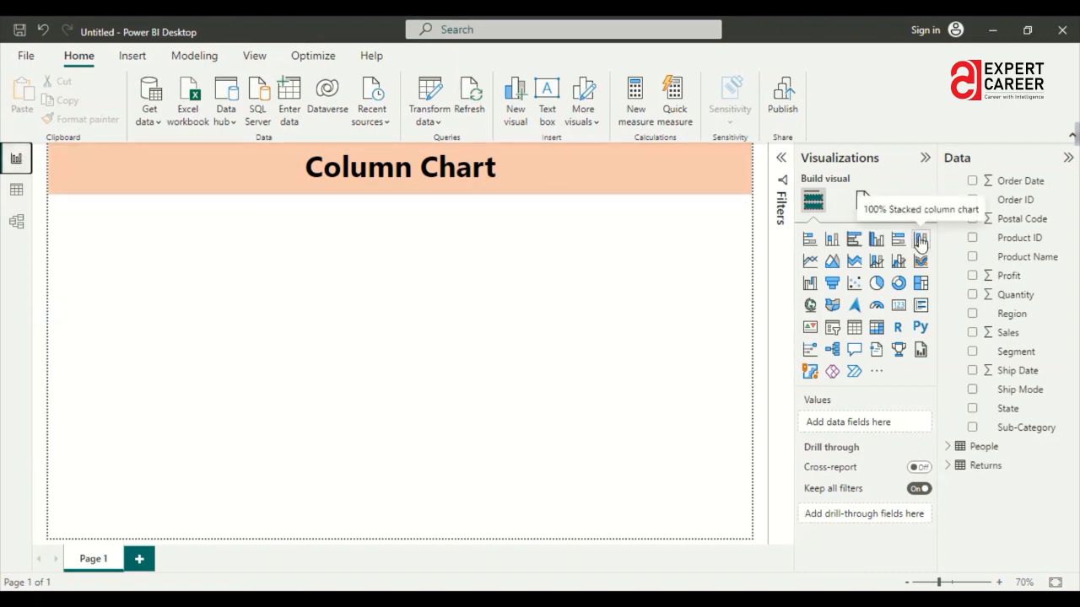
# Insert a 100% stacked column chart, make it narrower and taller, and place it centrally beneath the Column Chart heading.
pyautogui.click(920, 240)
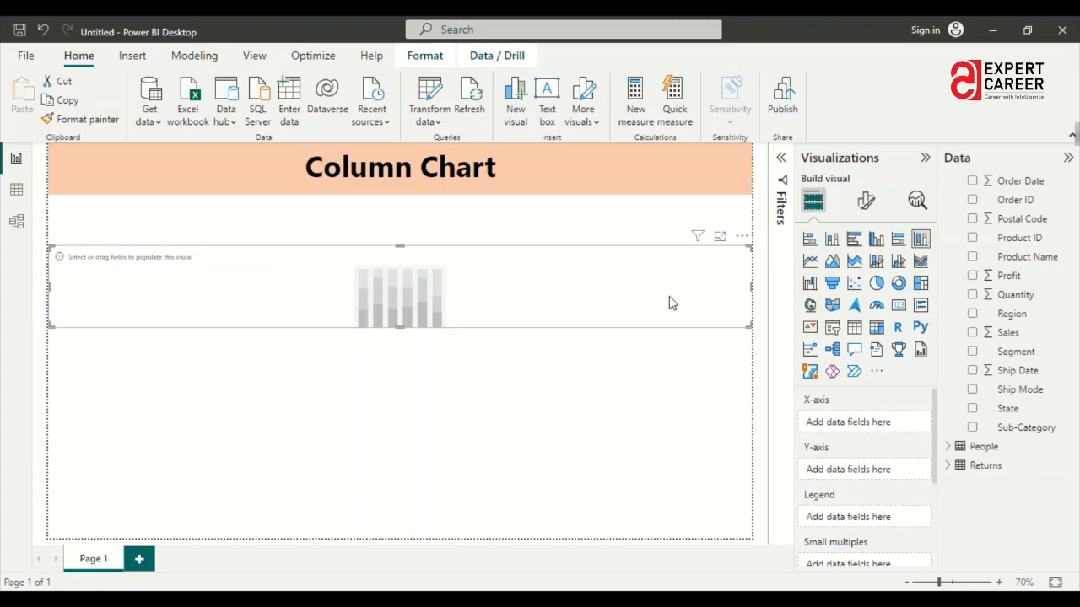
pyautogui.moveTo(750, 287); pyautogui.dragTo(377, 527)
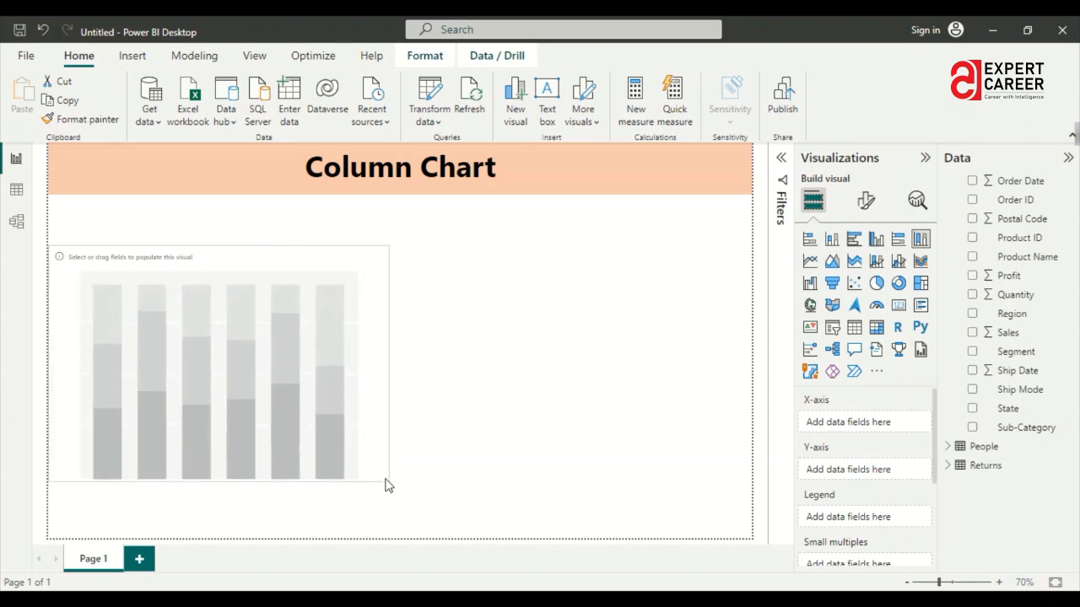
pyautogui.moveTo(368, 386); pyautogui.dragTo(544, 357)
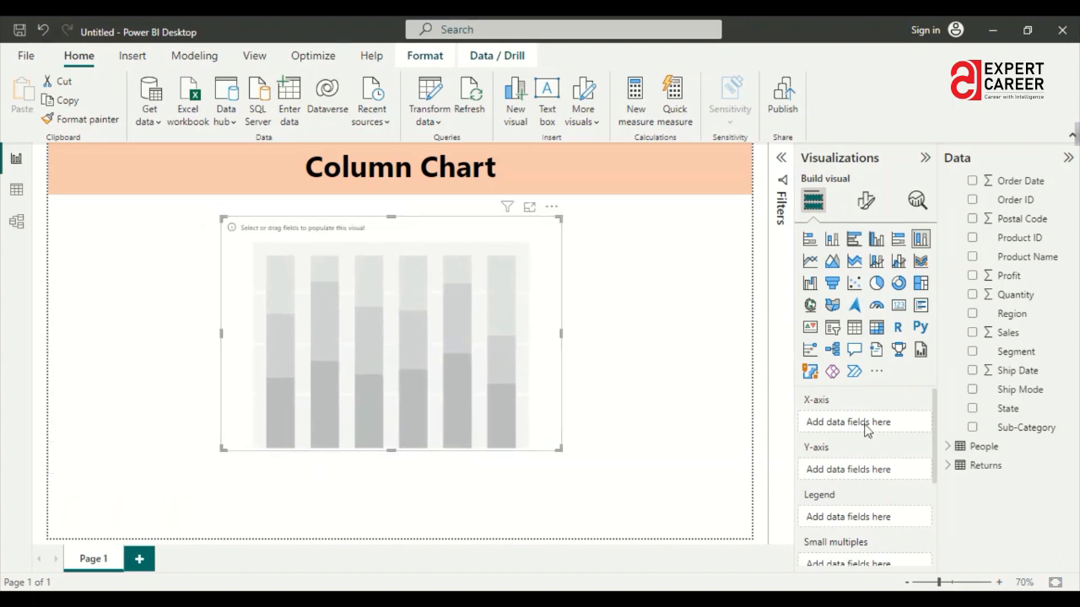
# Assign Sub-Category to the chart's X-axis and Sales to its Y-axis, and enlarge the chart.
pyautogui.moveTo(1013, 428); pyautogui.dragTo(865, 427)
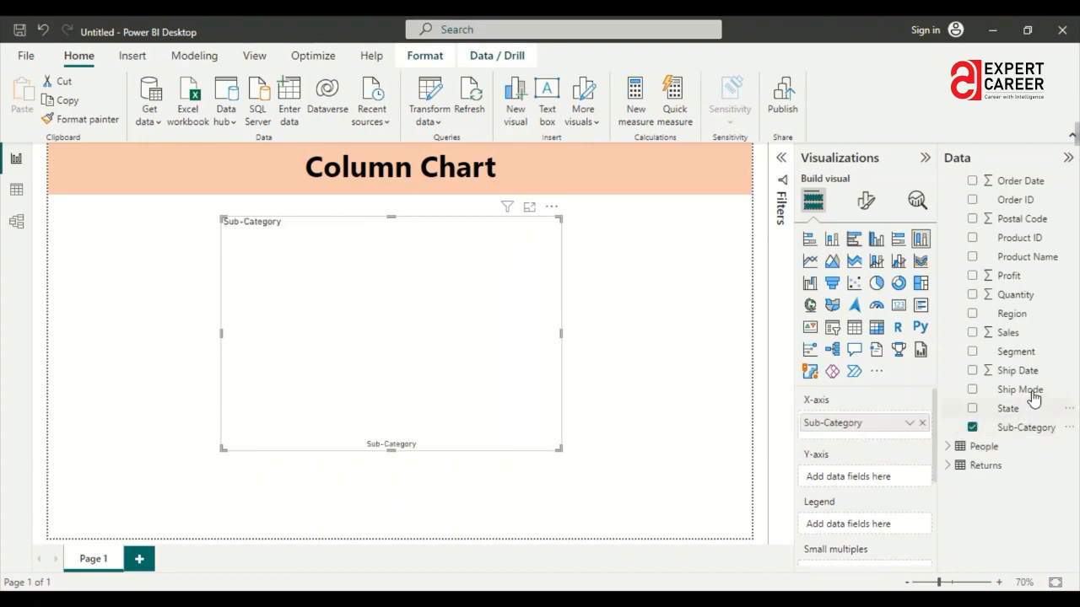
pyautogui.moveTo(1018, 337); pyautogui.dragTo(876, 480)
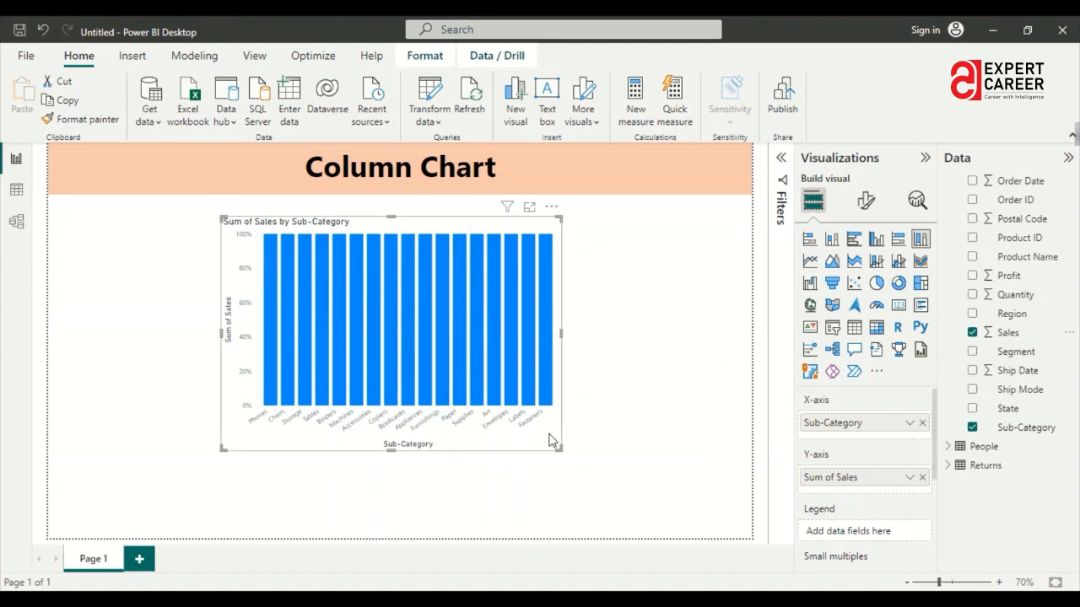
pyautogui.moveTo(560, 449); pyautogui.dragTo(628, 484)
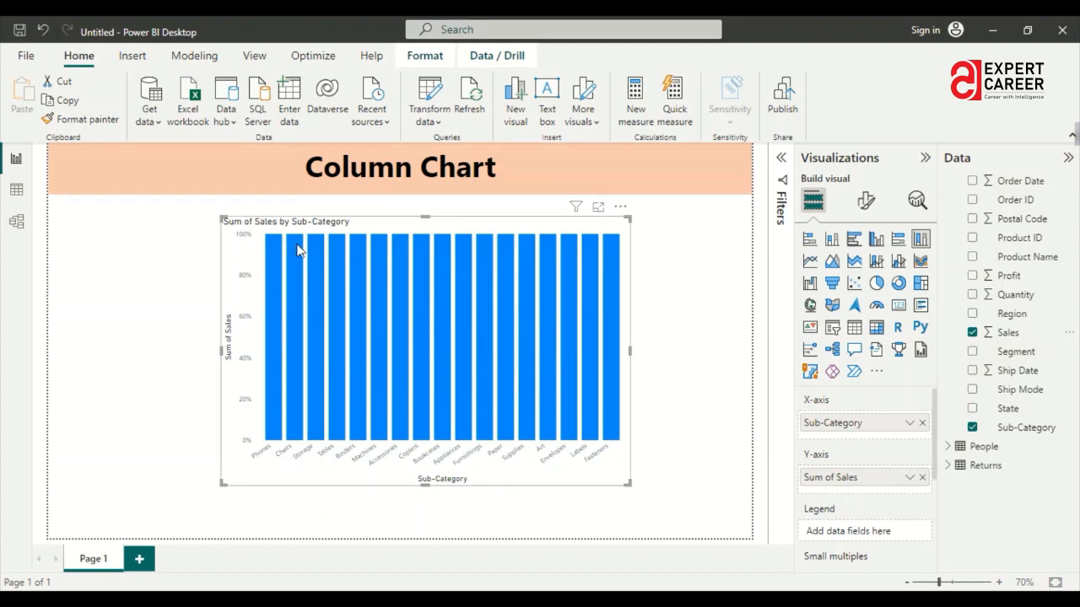
# Add Region as the legend of the 100% stacked column chart, and enlarge the chart to nearly fill the page's lower right area.
pyautogui.moveTo(297, 249)
pyautogui.moveTo(565, 329)
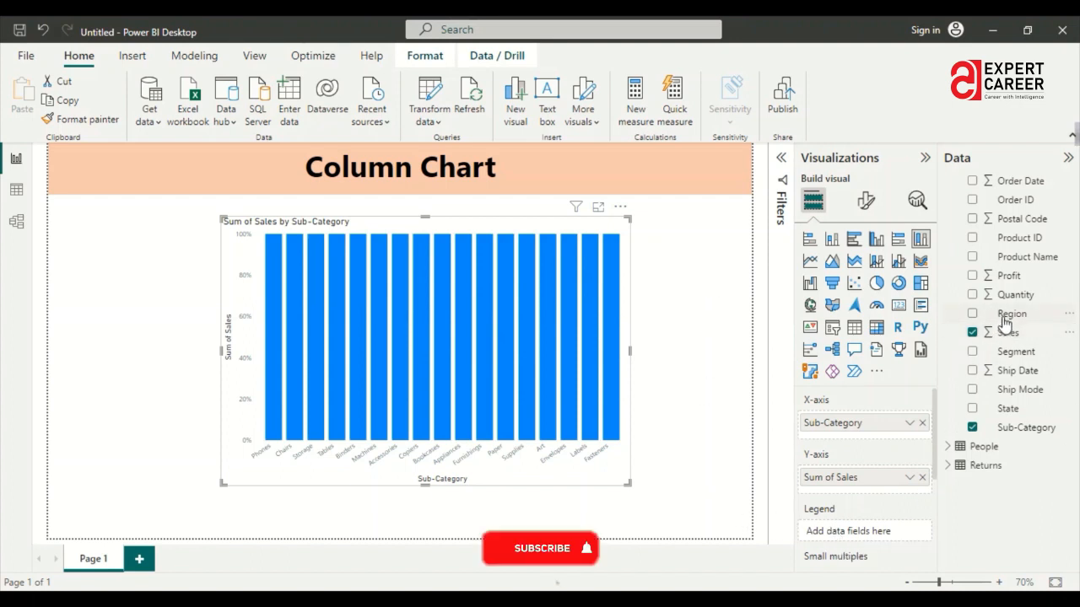
pyautogui.moveTo(1002, 318); pyautogui.dragTo(873, 534)
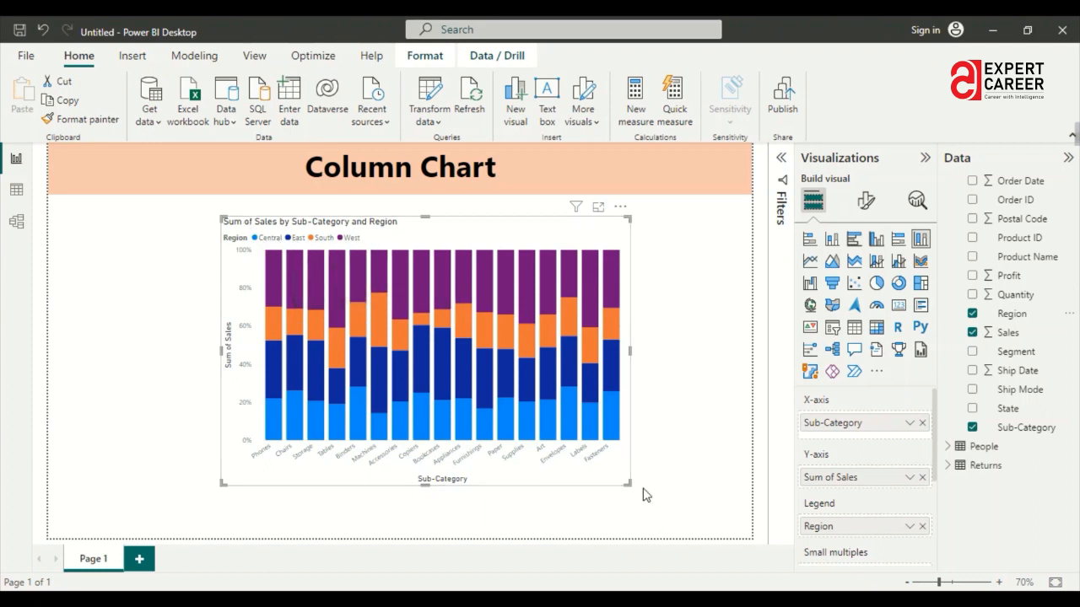
pyautogui.moveTo(628, 484); pyautogui.dragTo(736, 530)
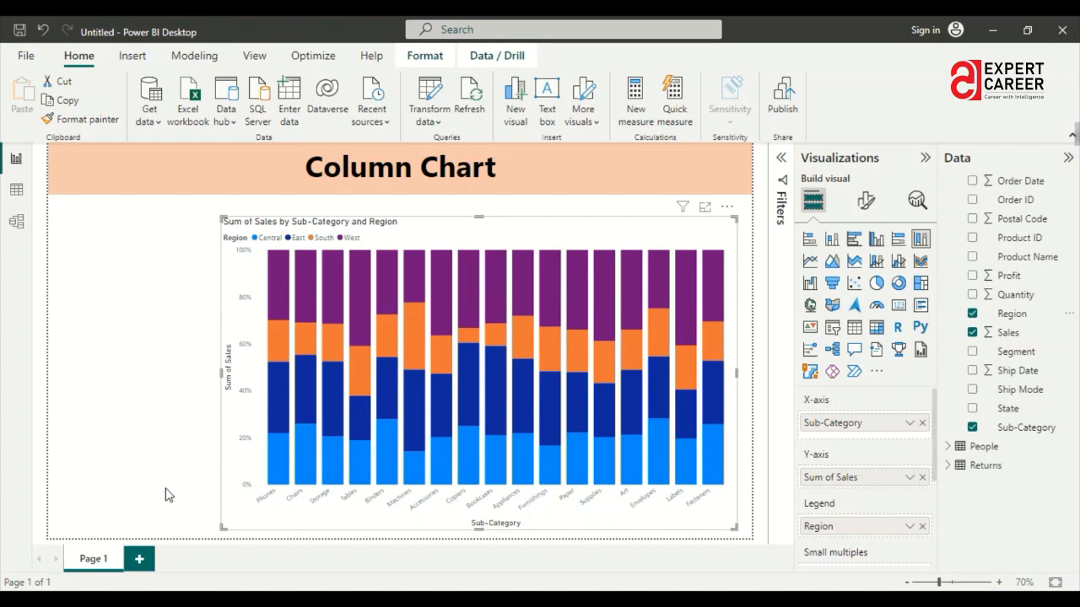
# Examine the sales amounts and percentage shares of the regions within columns such as Phones, Art, Tables and Binders.
pyautogui.moveTo(285, 462)
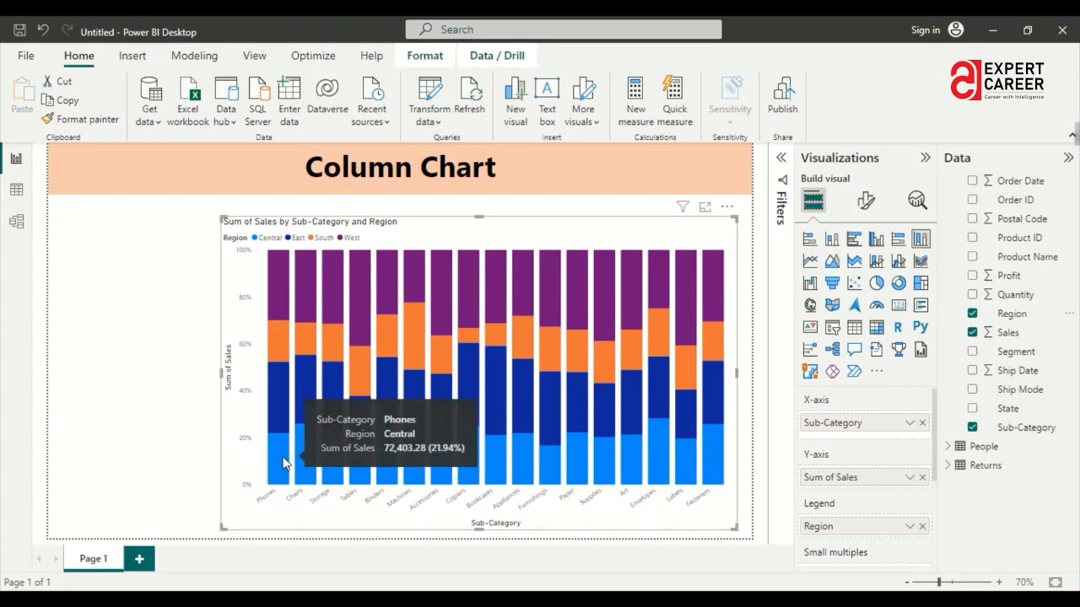
pyautogui.moveTo(280, 411)
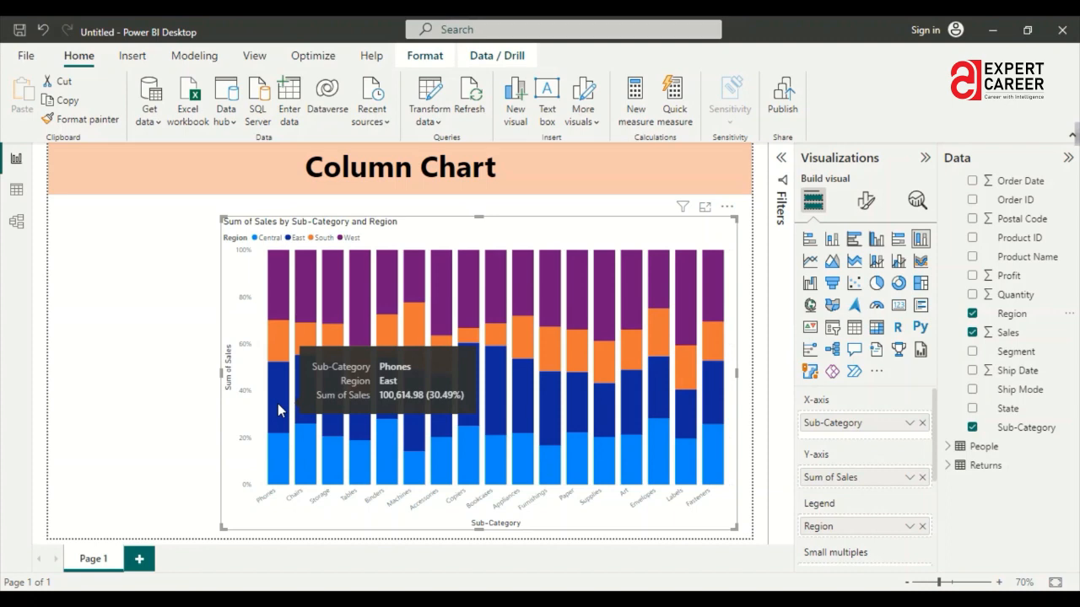
pyautogui.moveTo(270, 331)
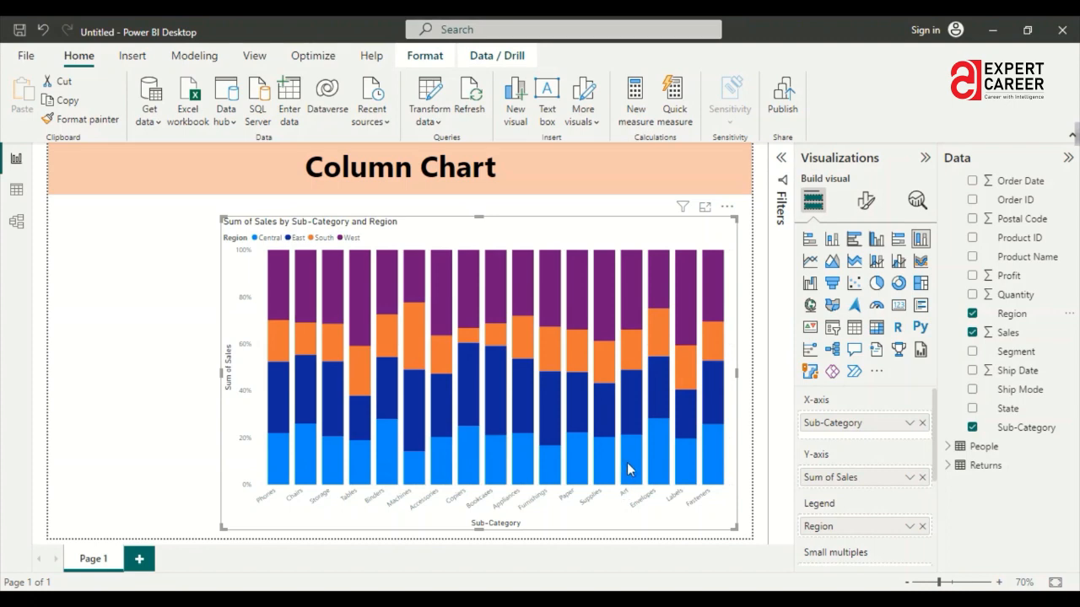
pyautogui.moveTo(629, 470)
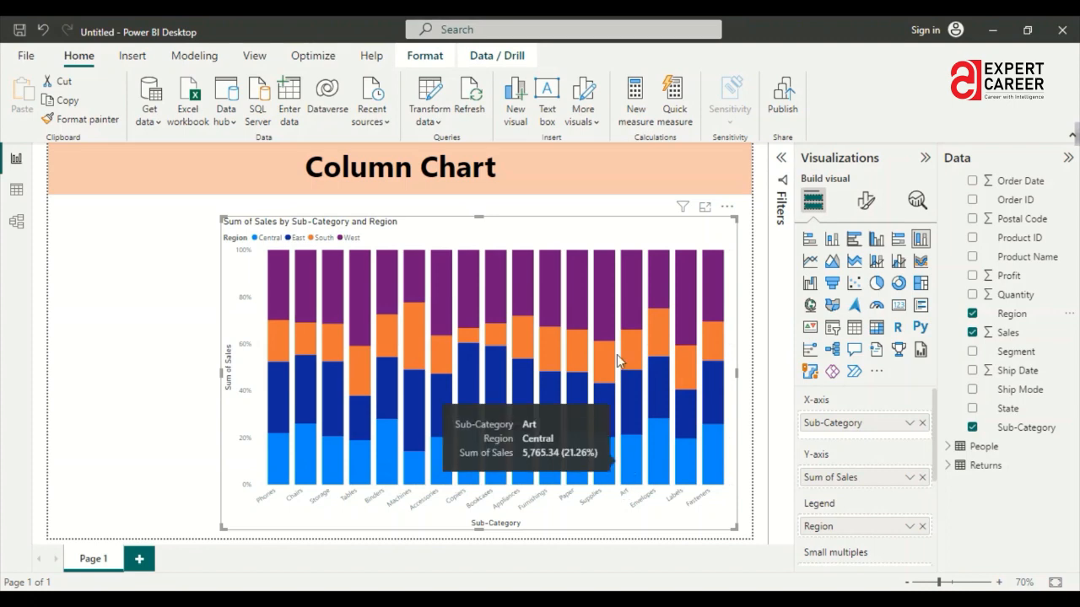
pyautogui.moveTo(631, 285)
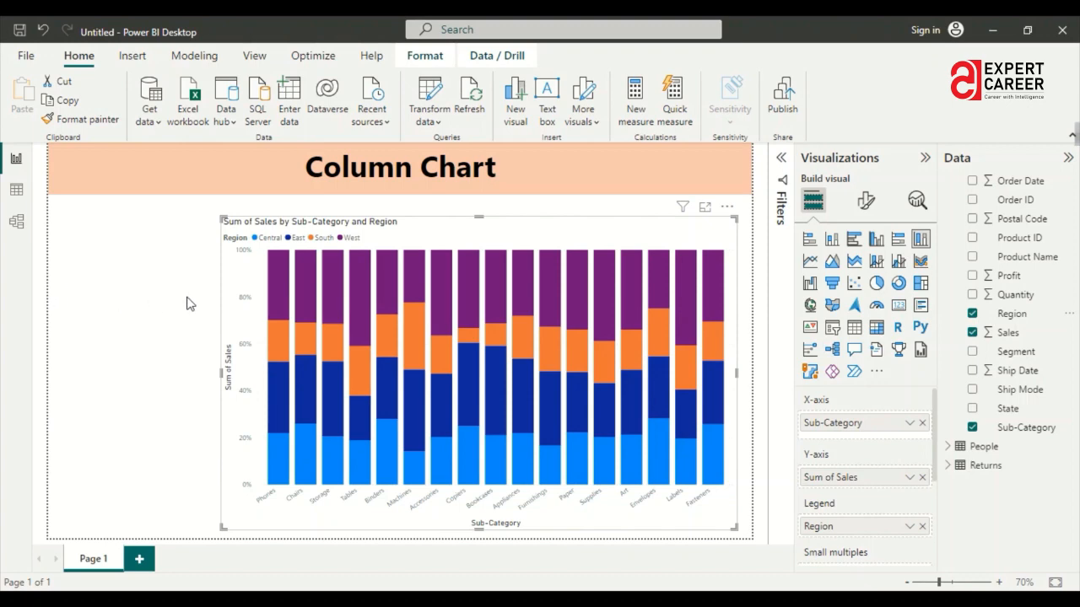
pyautogui.moveTo(357, 279)
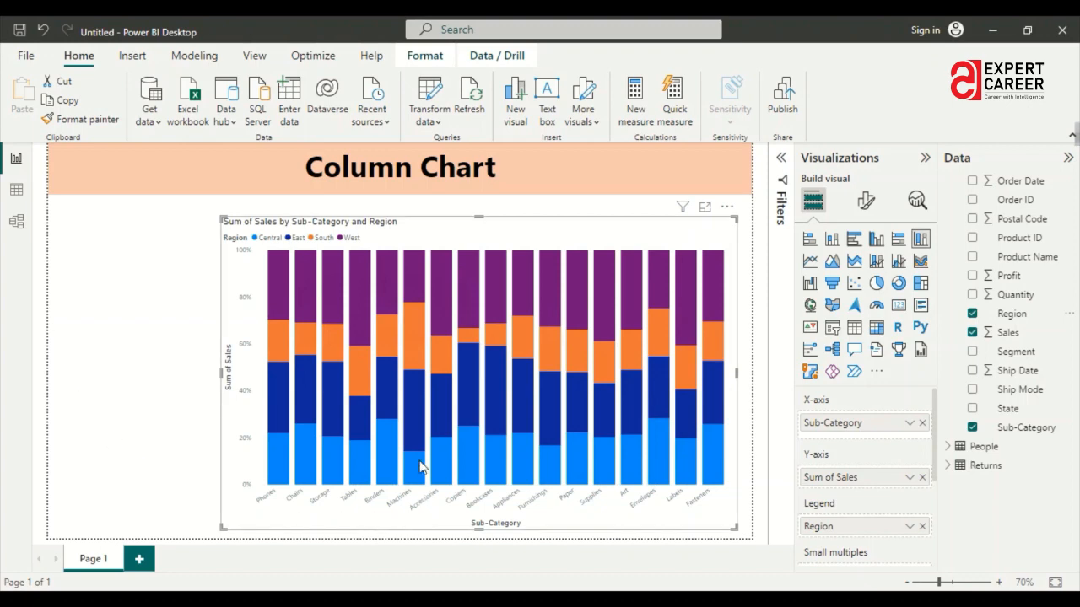
pyautogui.moveTo(387, 439)
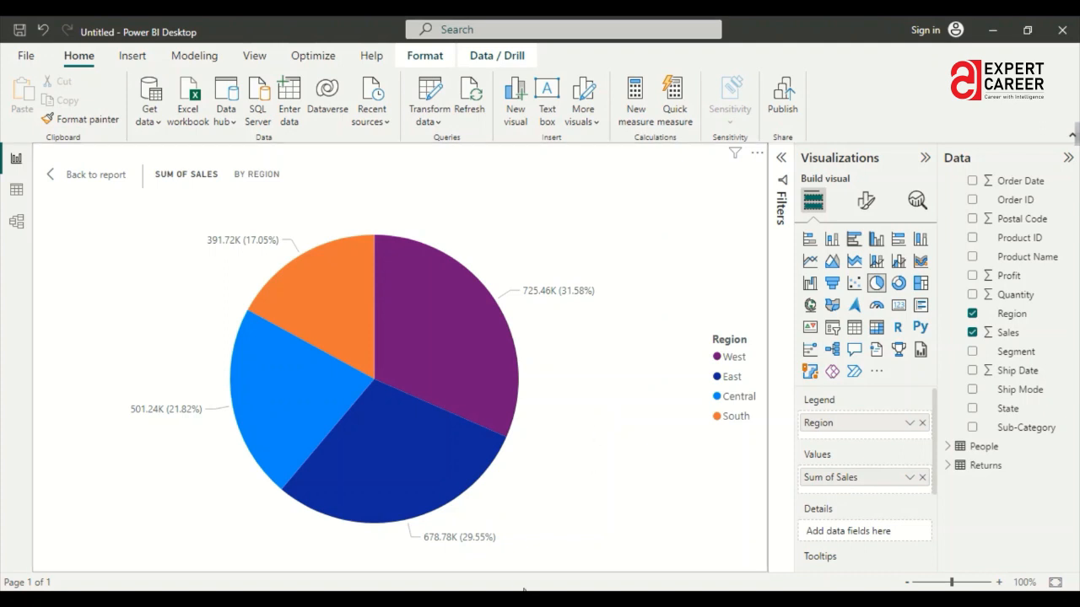
# Switch to Notepad to read the notes on what pie charts are used for, and return to Power BI.
pyautogui.hotkey('alt', 'Tab')
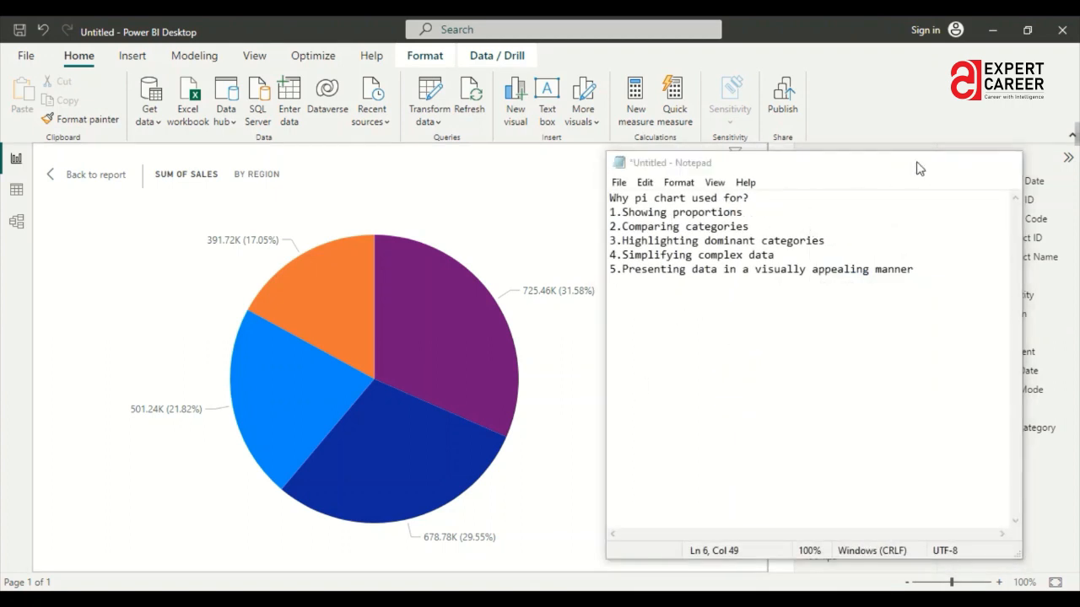
pyautogui.hotkey('alt', 'Tab')
pyautogui.moveTo(439, 316)
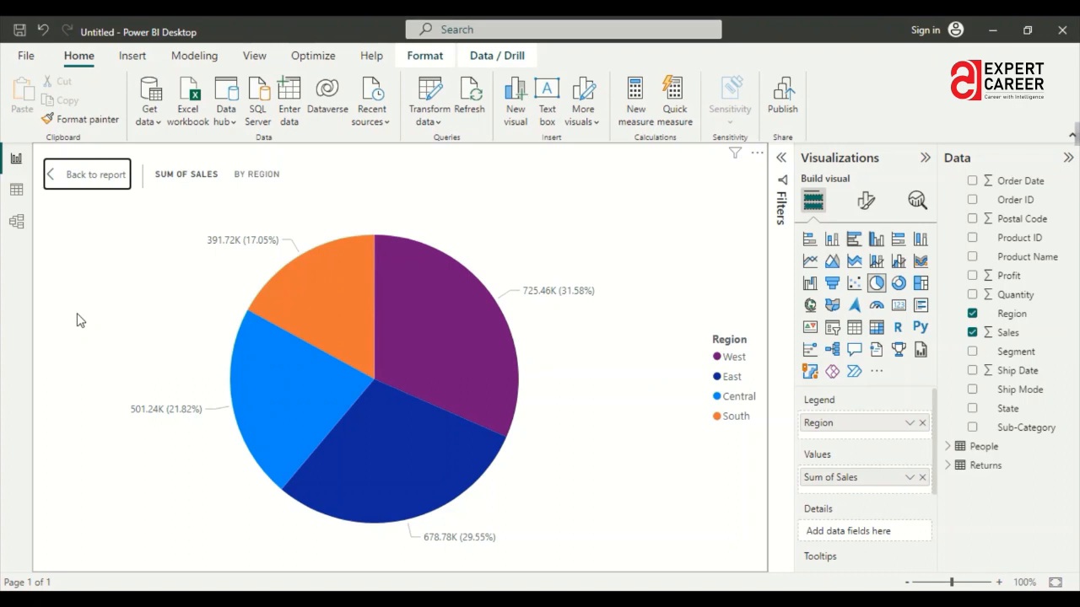
# Compare the Notepad notes on why pie charts are used with the enlarged pie chart of sales by region.
pyautogui.click(541, 600)
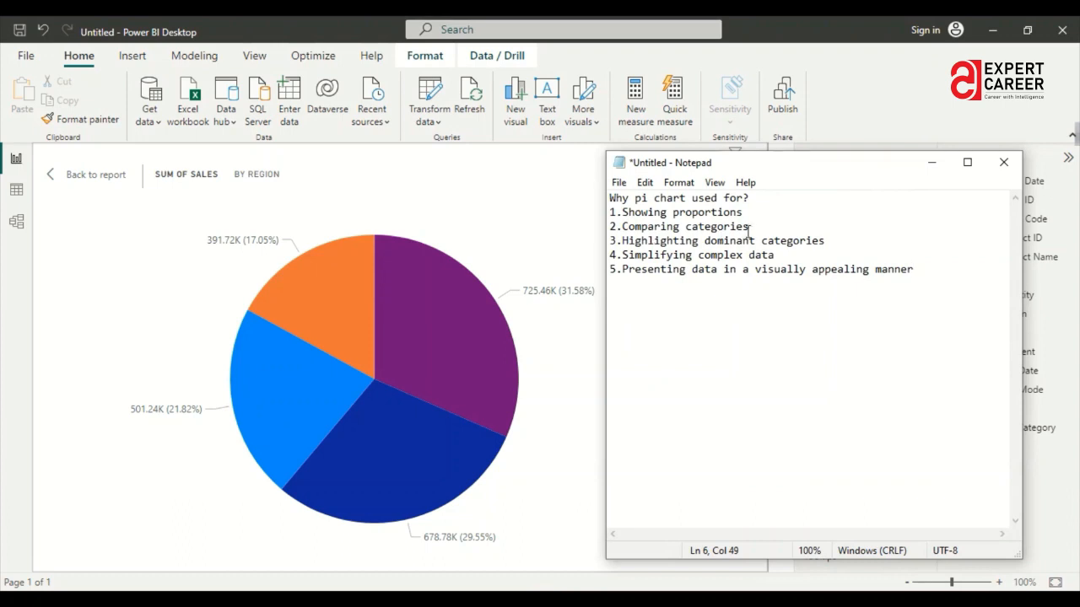
pyautogui.click(580, 205)
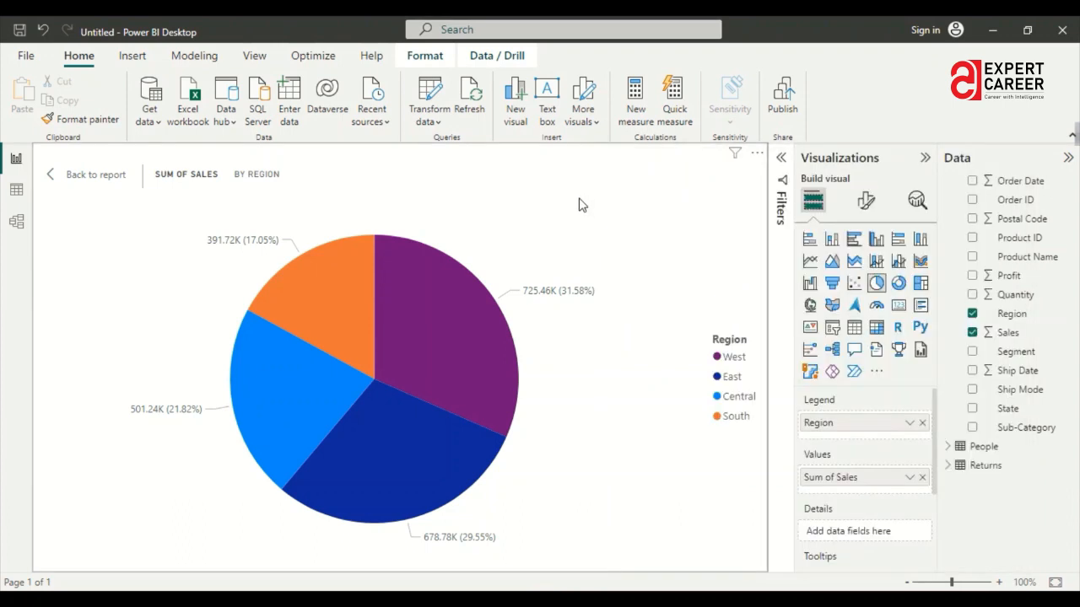
pyautogui.click(468, 197)
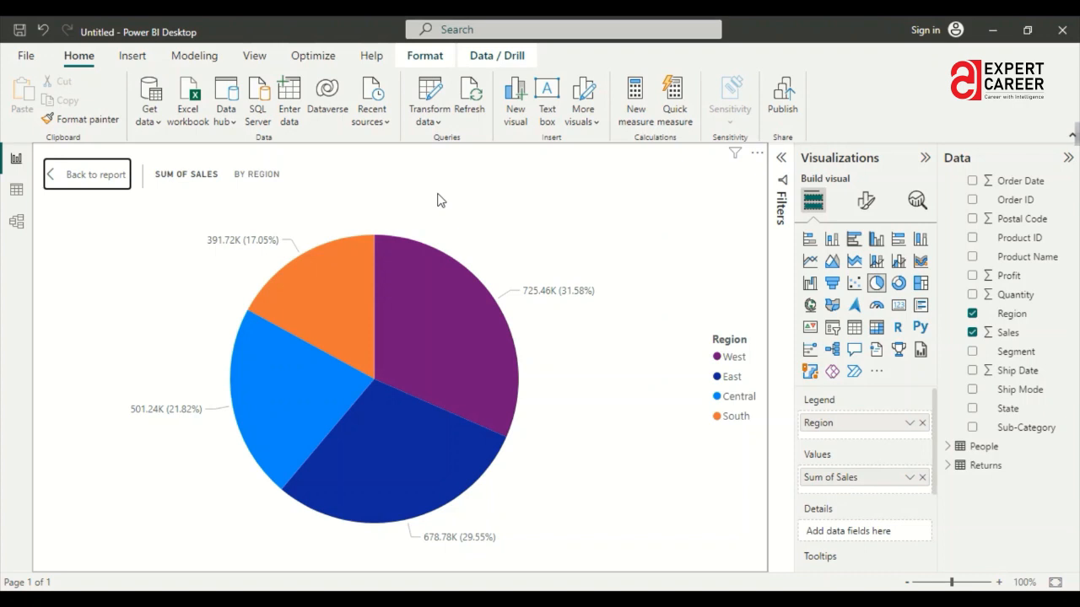
pyautogui.click(548, 599)
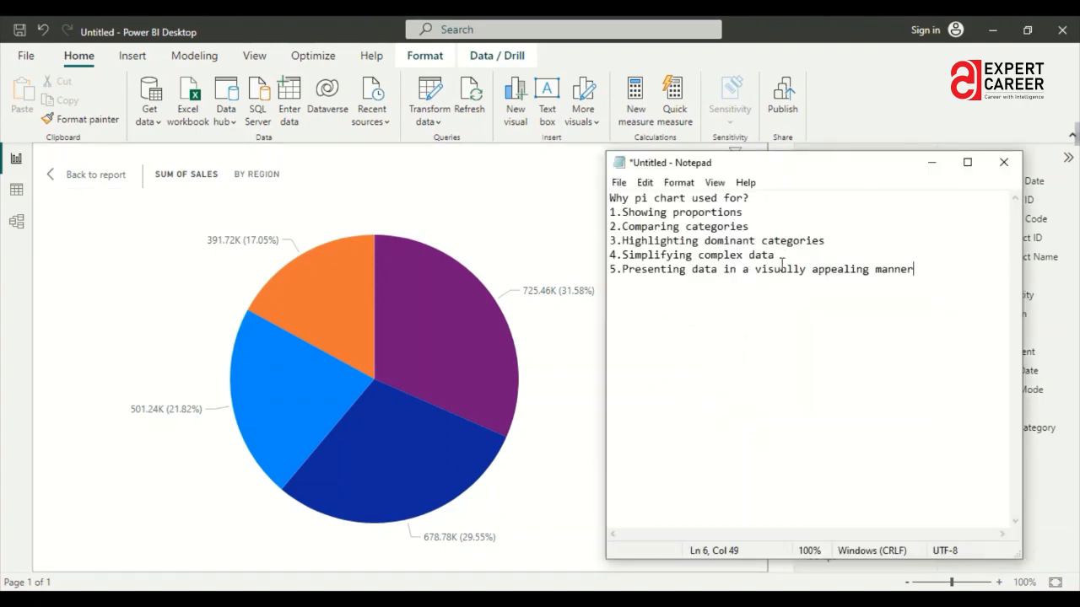
pyautogui.click(932, 162)
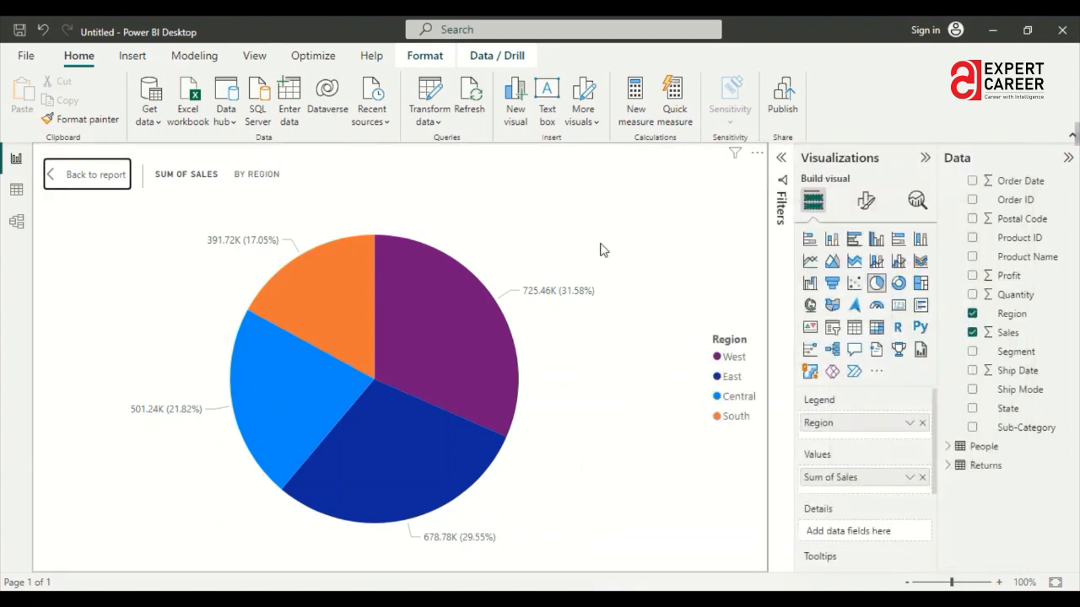
pyautogui.moveTo(486, 328)
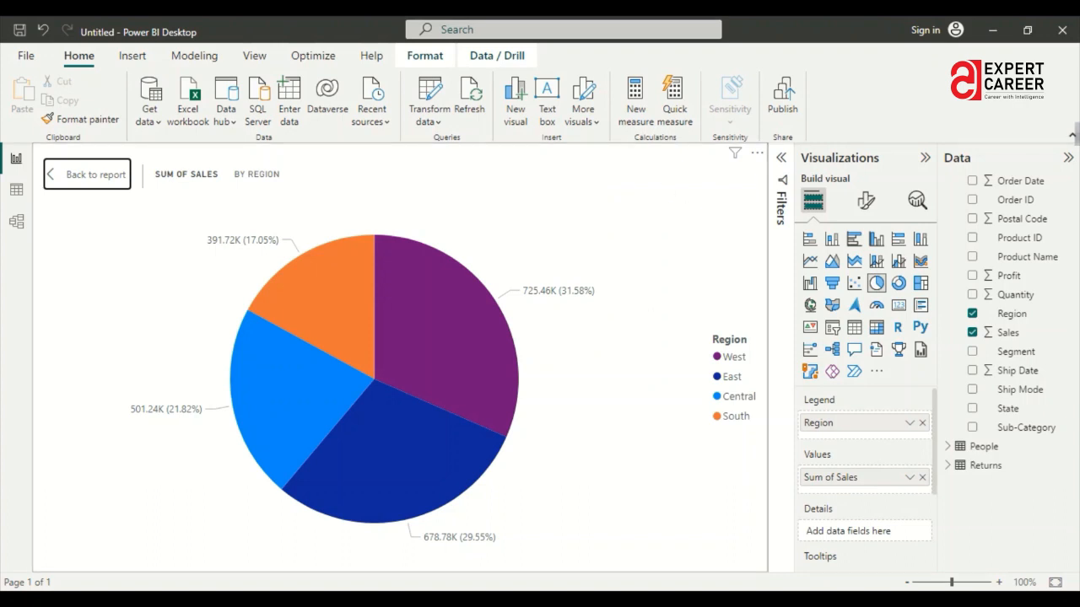
pyautogui.click(639, 599)
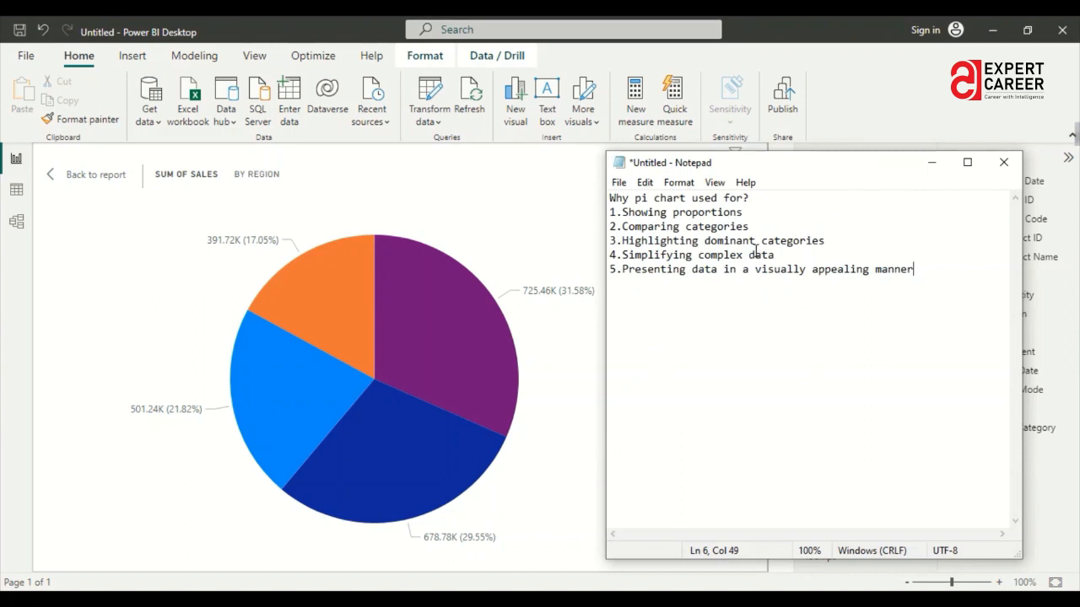
pyautogui.click(932, 163)
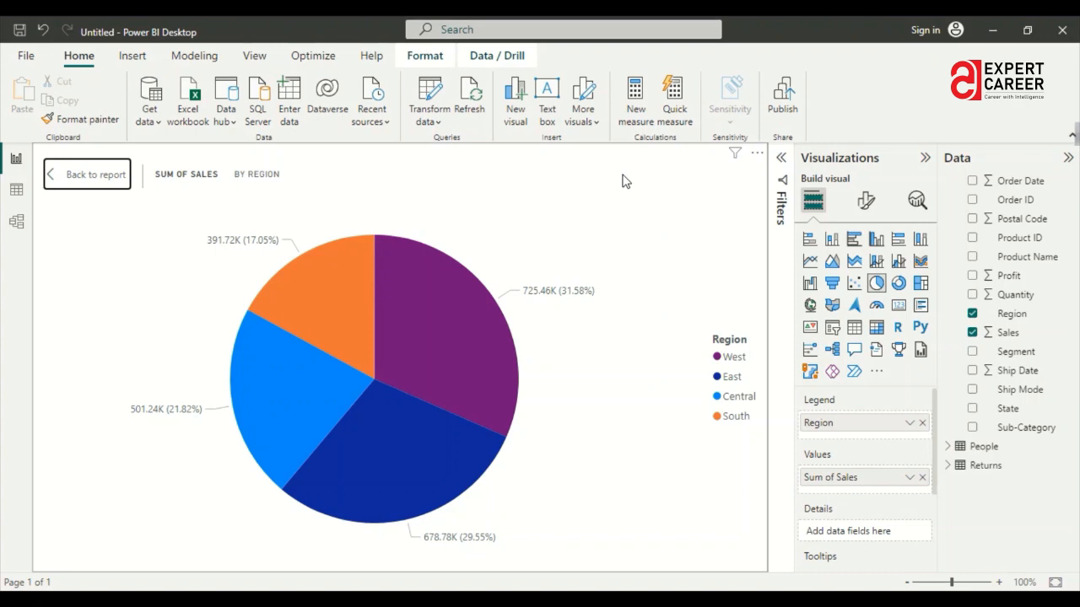
# Return from focus mode to the report page and remove the existing Sum of Sales by Region pie chart.
pyautogui.click(50, 174)
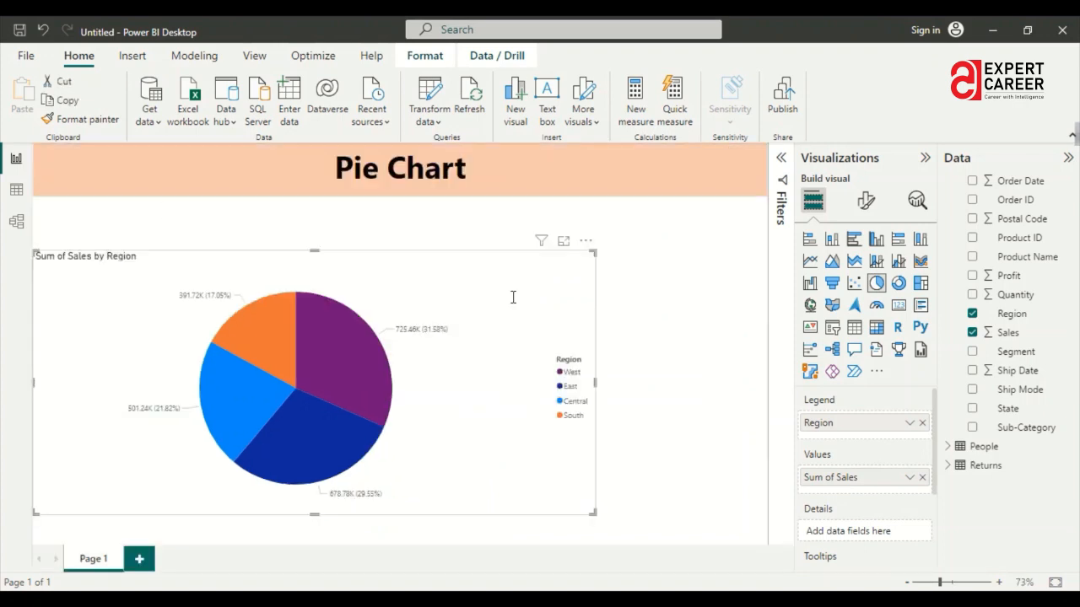
pyautogui.click(578, 239)
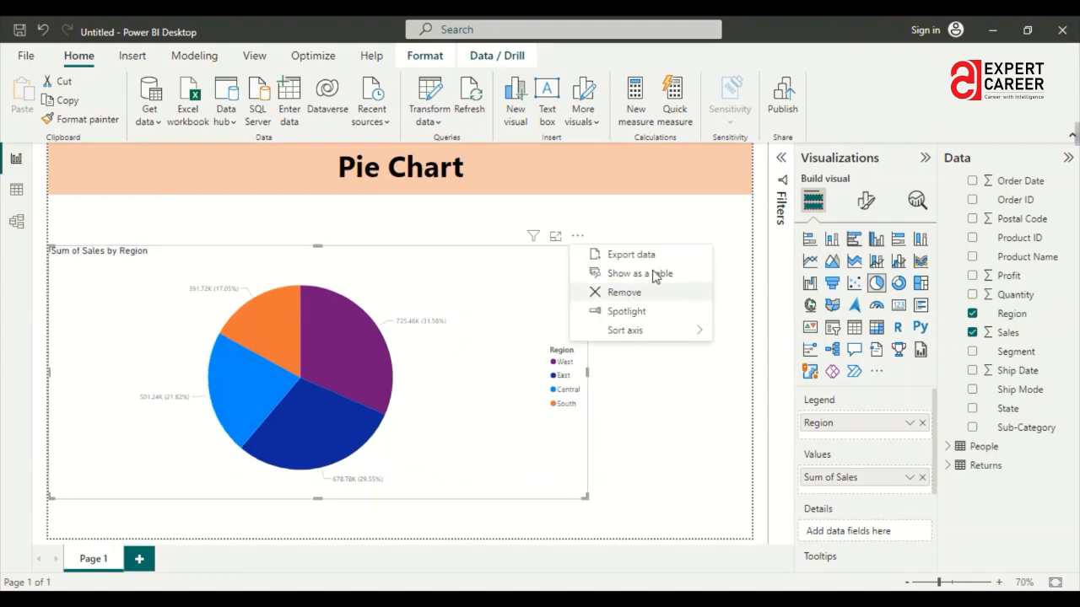
pyautogui.click(638, 292)
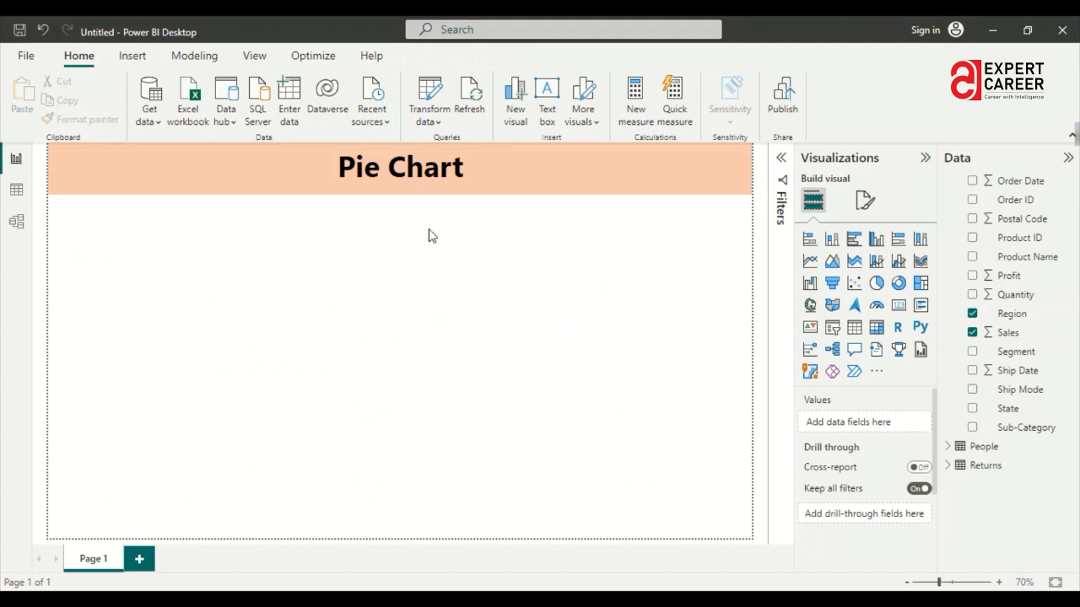
# Insert a pie chart with Region as the legend and Sales as the values, enlarged to fill most of the area below the heading.
pyautogui.click(876, 285)
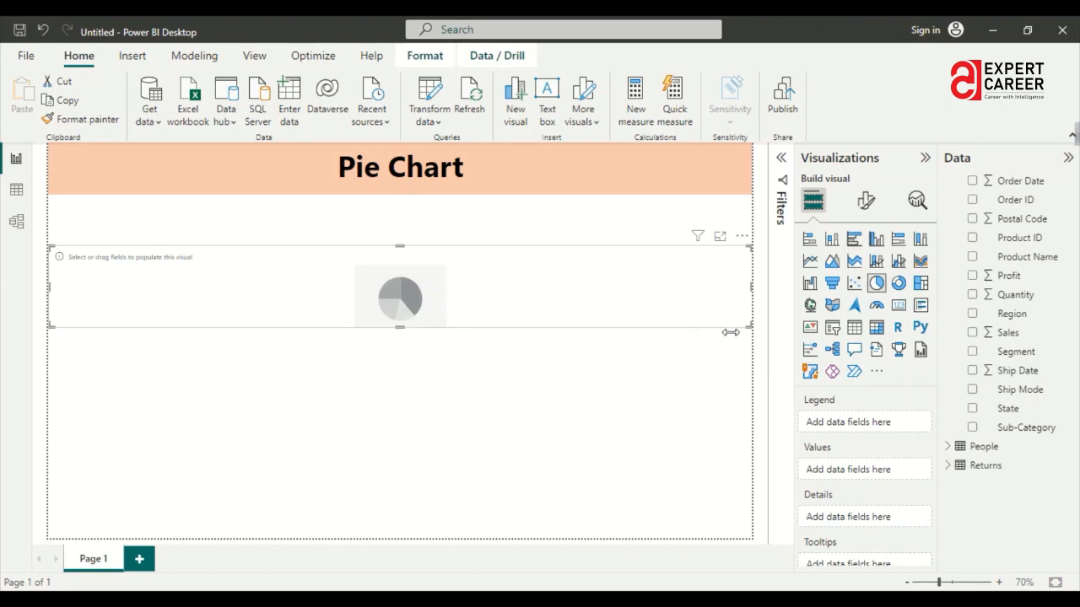
pyautogui.moveTo(756, 332); pyautogui.dragTo(637, 514)
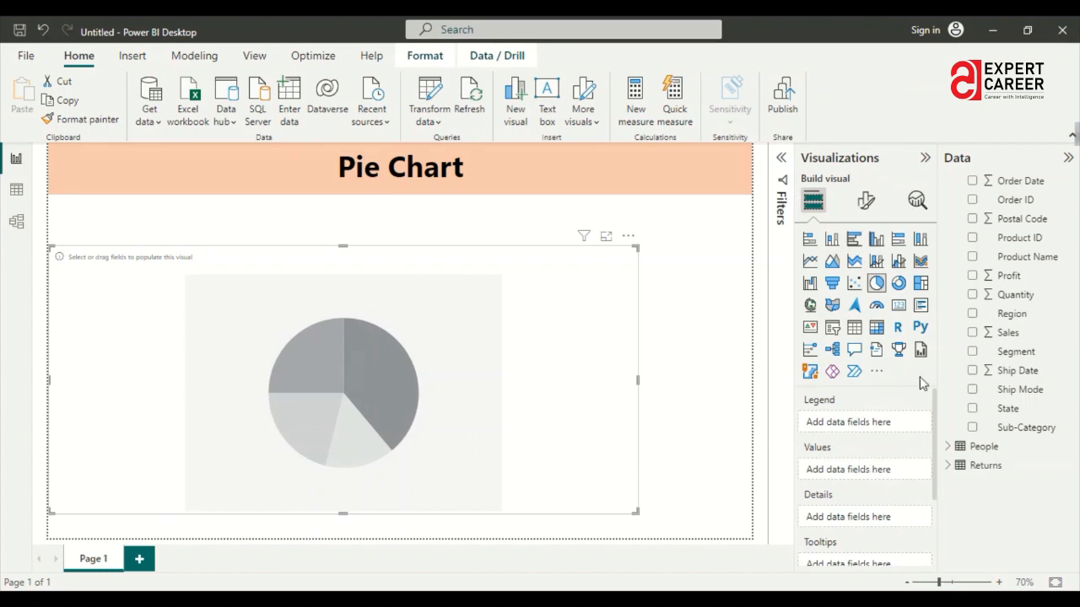
pyautogui.moveTo(1010, 314); pyautogui.dragTo(843, 419)
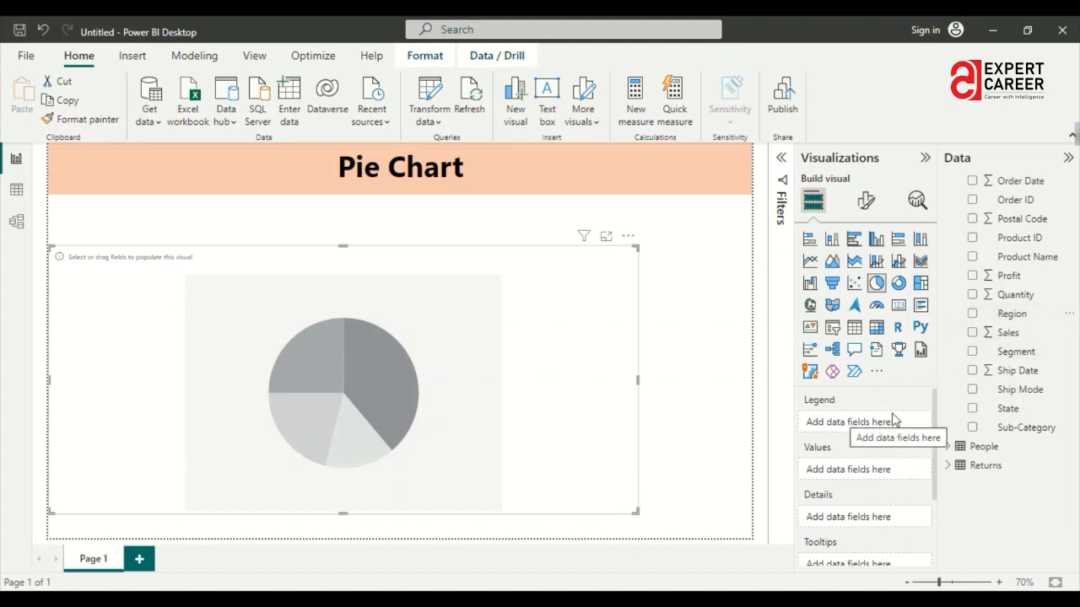
pyautogui.moveTo(1024, 316); pyautogui.dragTo(874, 425)
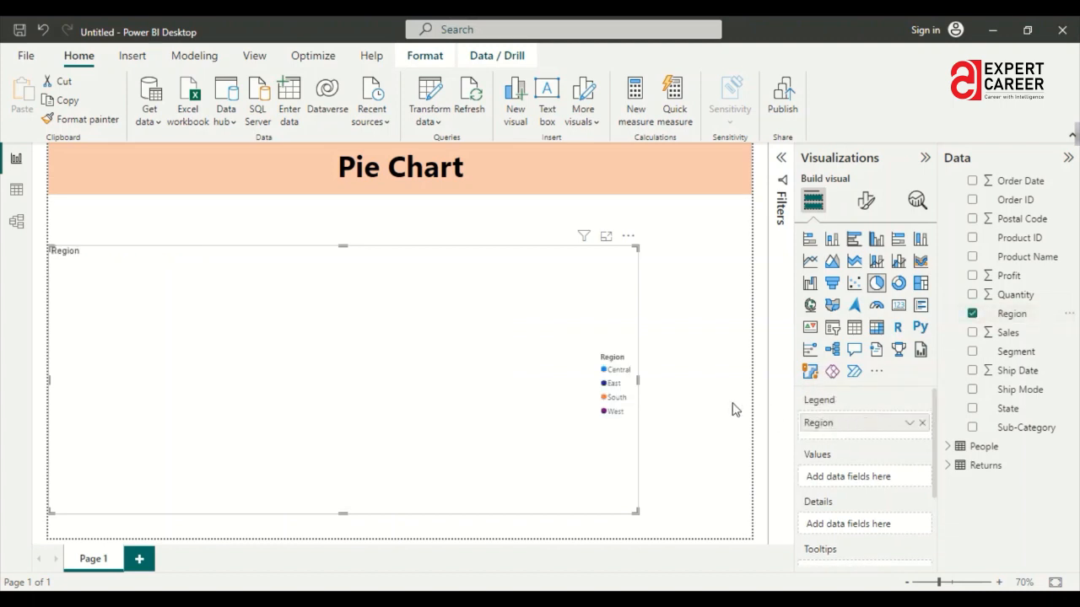
pyautogui.moveTo(1006, 339); pyautogui.dragTo(860, 478)
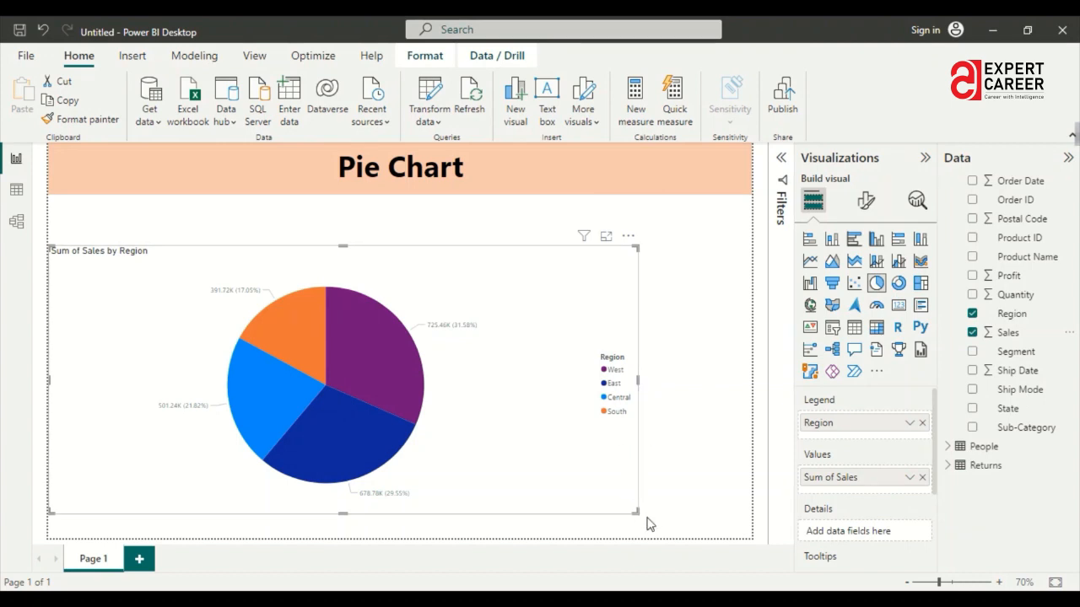
pyautogui.moveTo(636, 511); pyautogui.dragTo(723, 528)
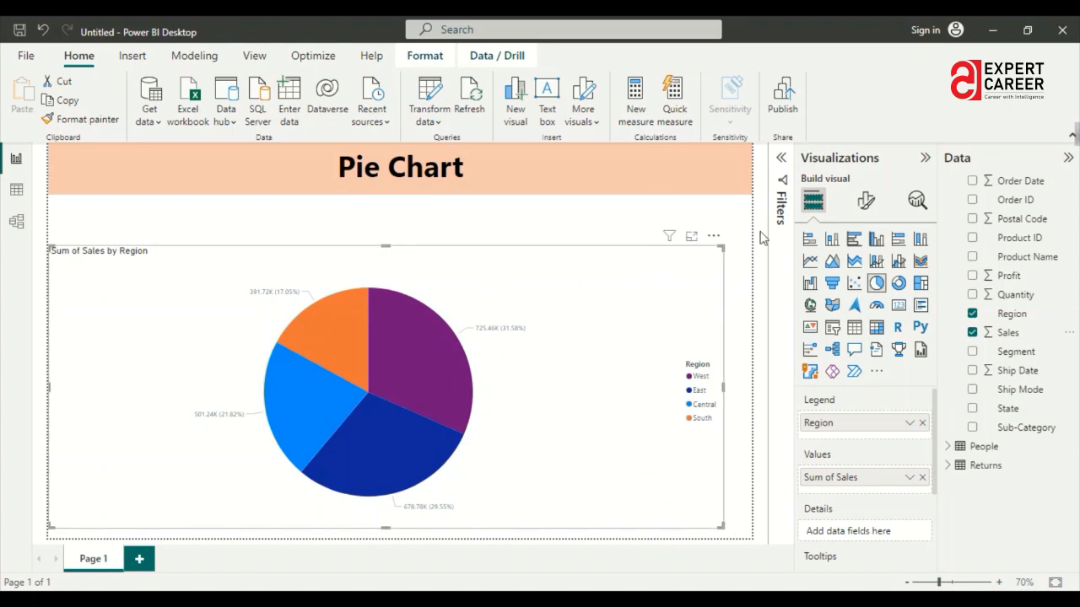
# Turn the pie chart's legend off and back on.
pyautogui.click(857, 209)
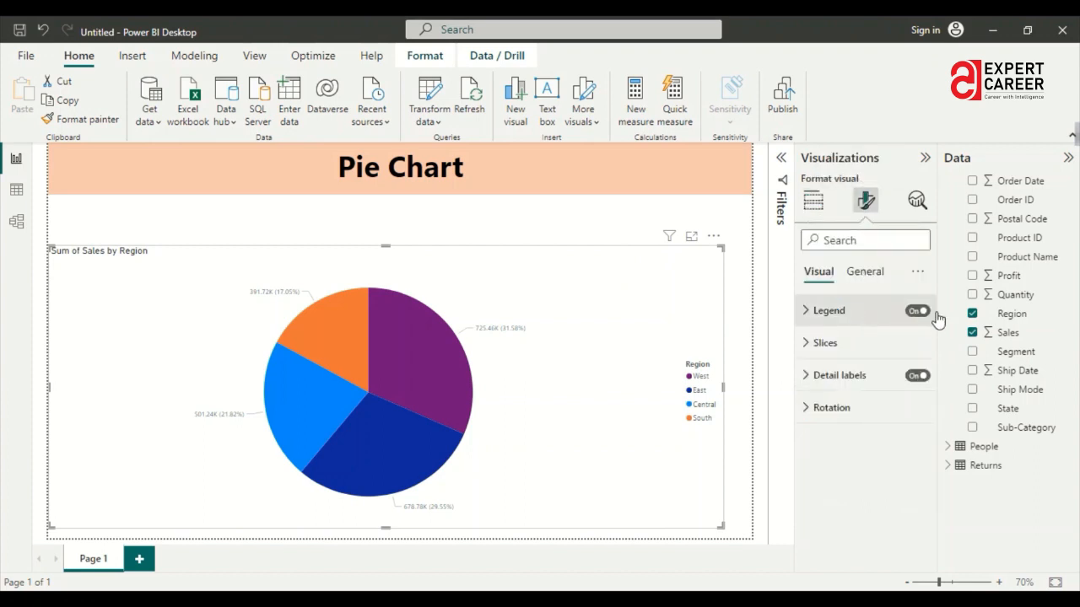
pyautogui.click(918, 311)
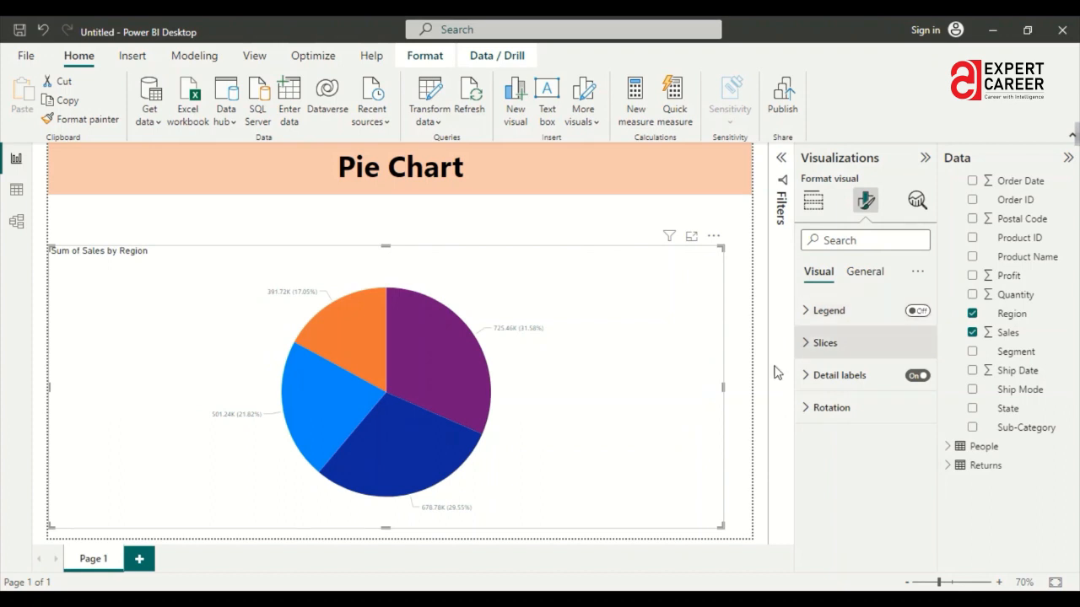
pyautogui.click(919, 311)
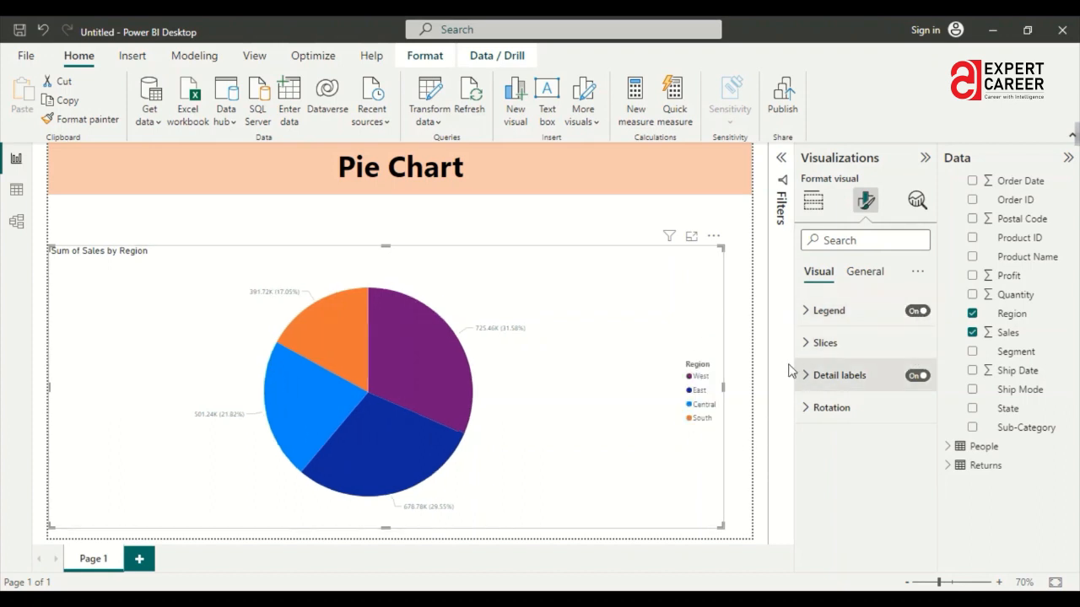
# Try the legend at the Bottom right position and return it to Center right.
pyautogui.click(808, 312)
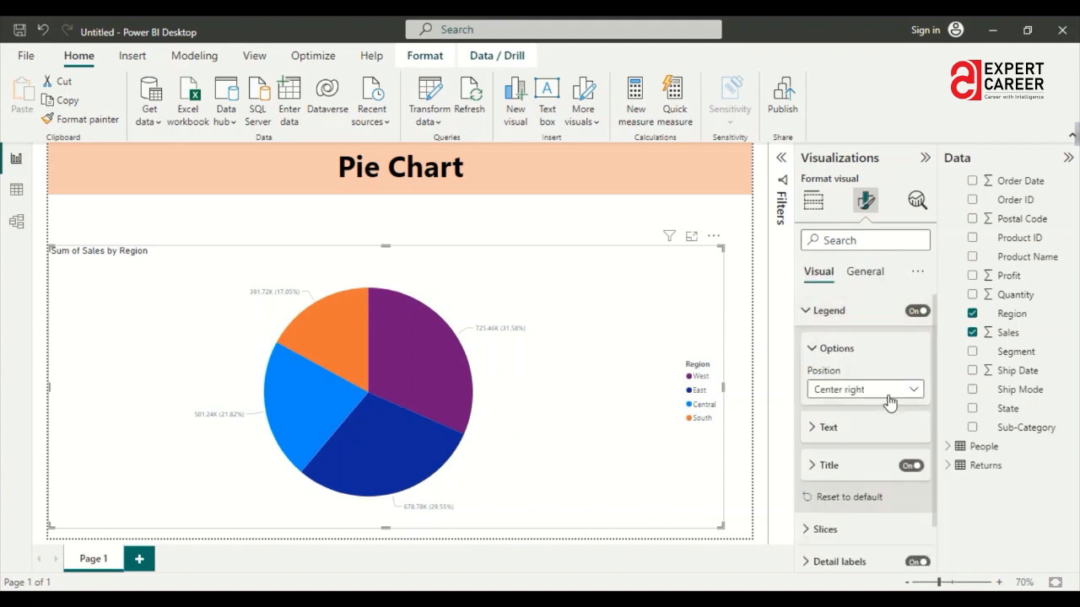
pyautogui.click(916, 390)
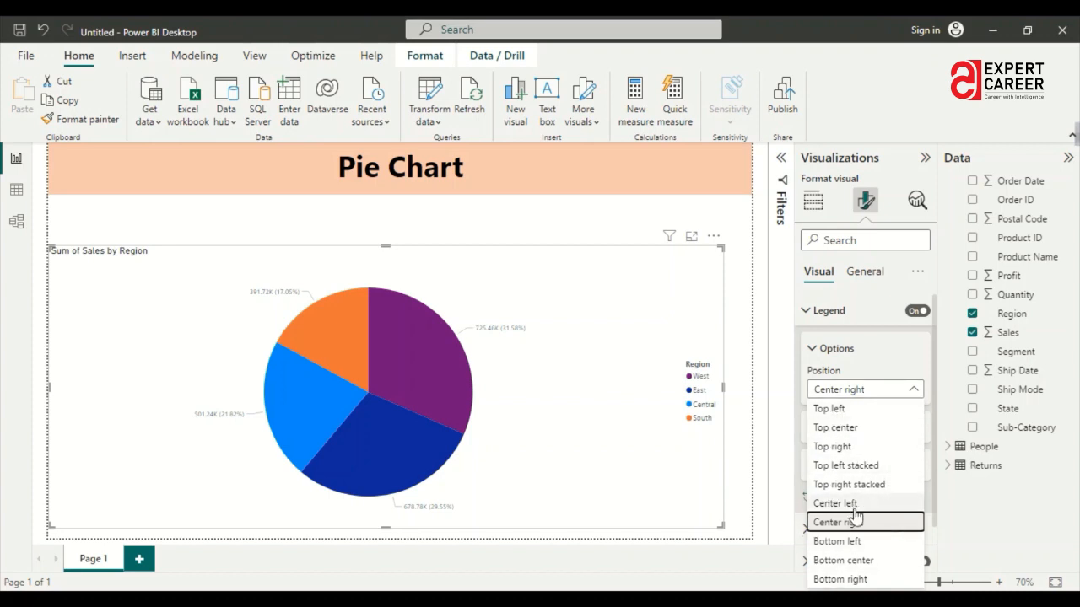
pyautogui.click(839, 580)
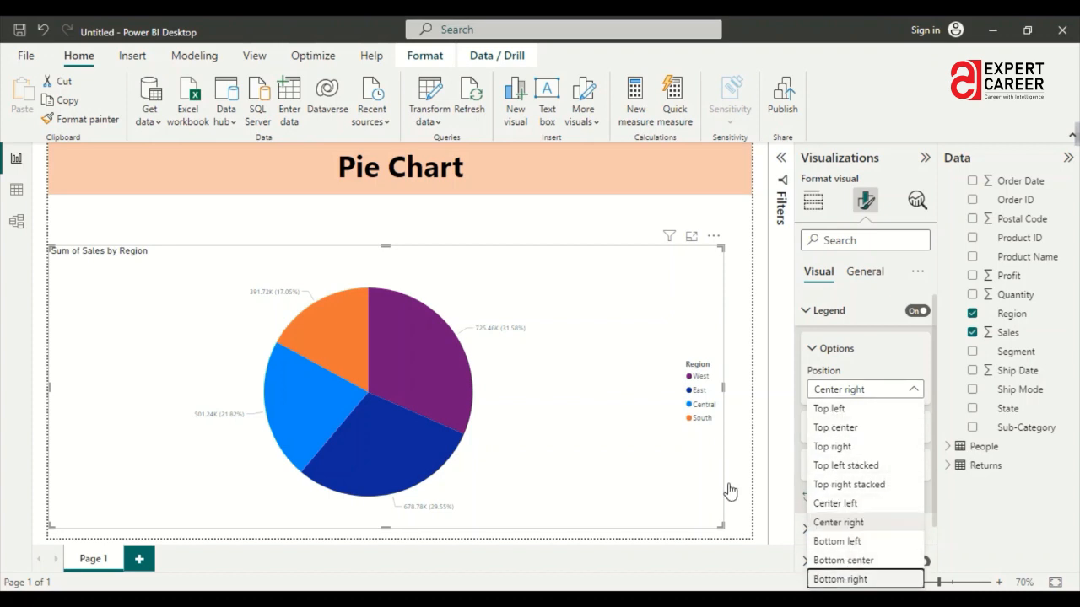
pyautogui.click(915, 390)
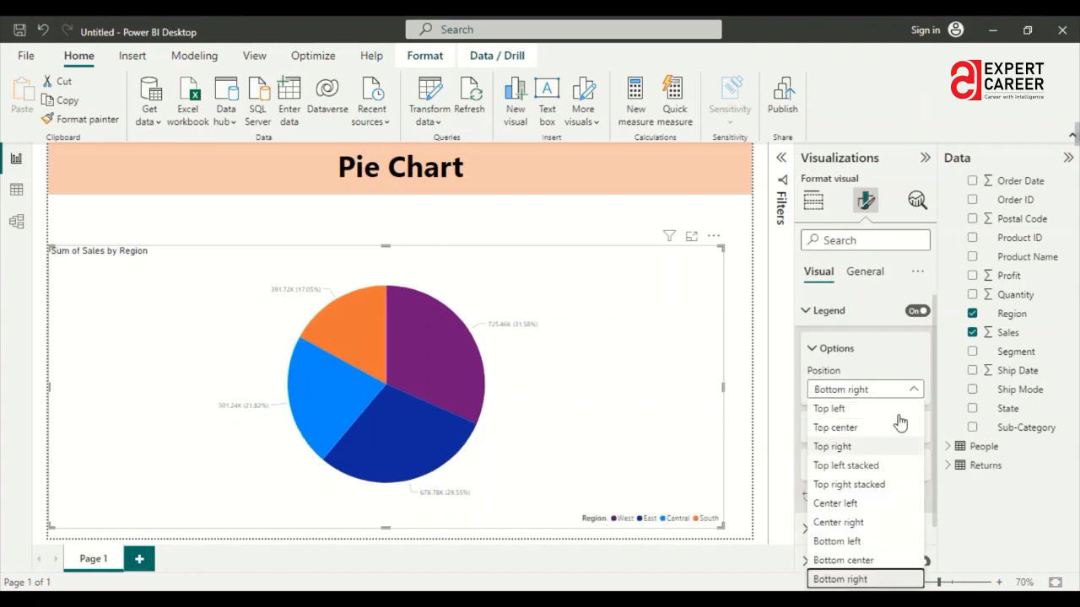
pyautogui.click(876, 526)
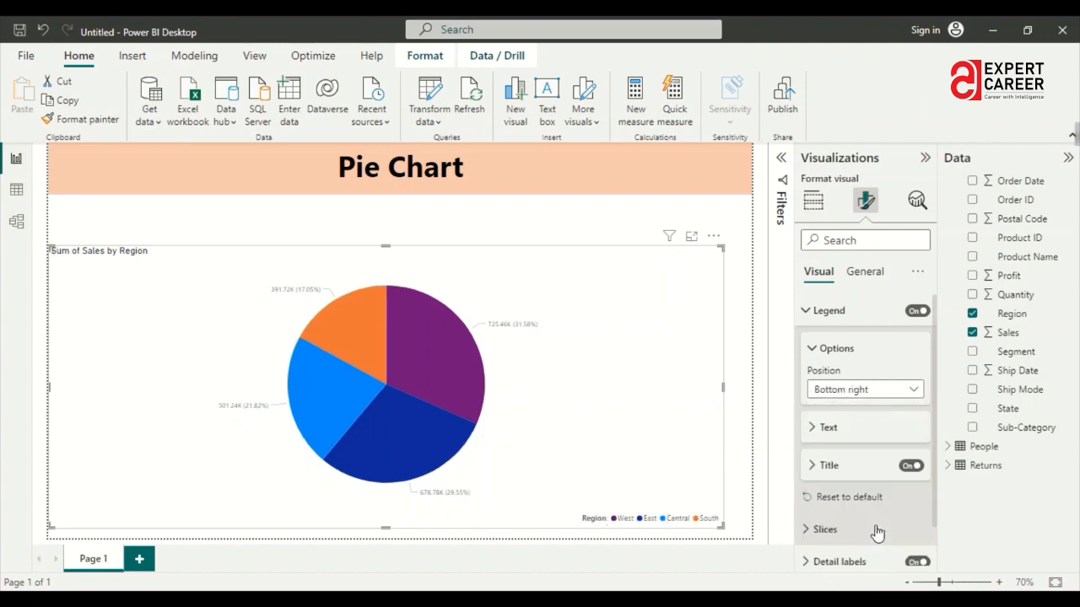
# Set the legend's text size to 12.
pyautogui.click(817, 430)
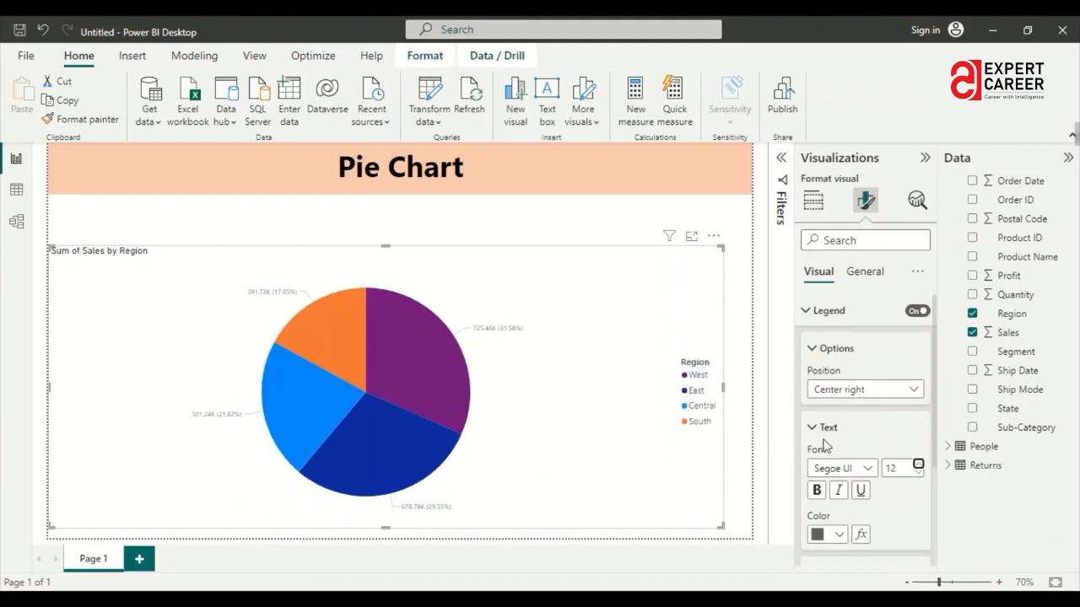
pyautogui.click(817, 428)
# Look over the slice color settings for the West, East, Central and South regions.
pyautogui.scroll(-1, 885, 467)
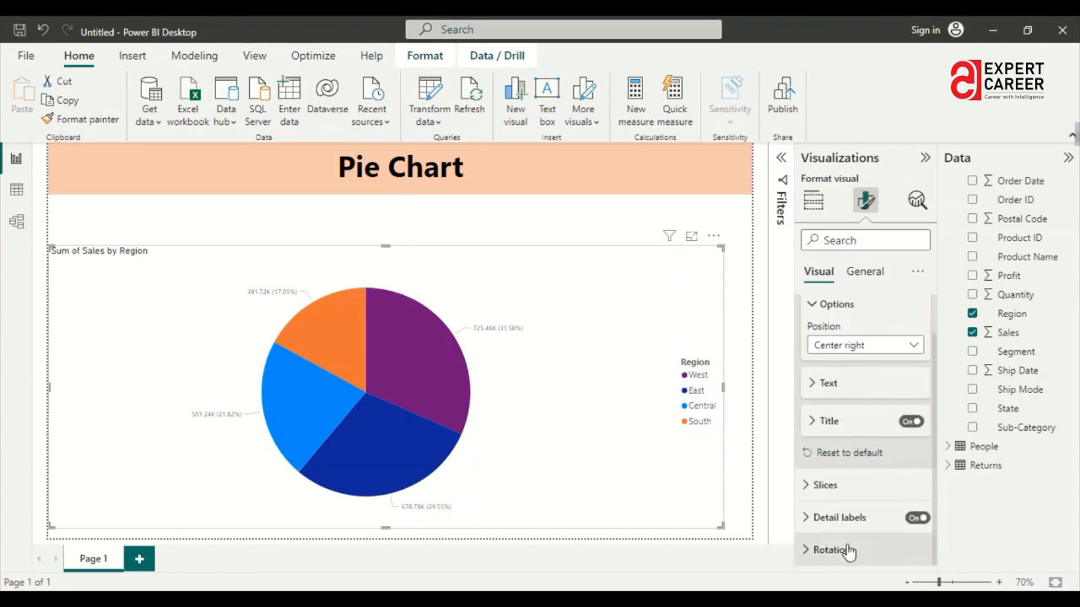
pyautogui.click(806, 489)
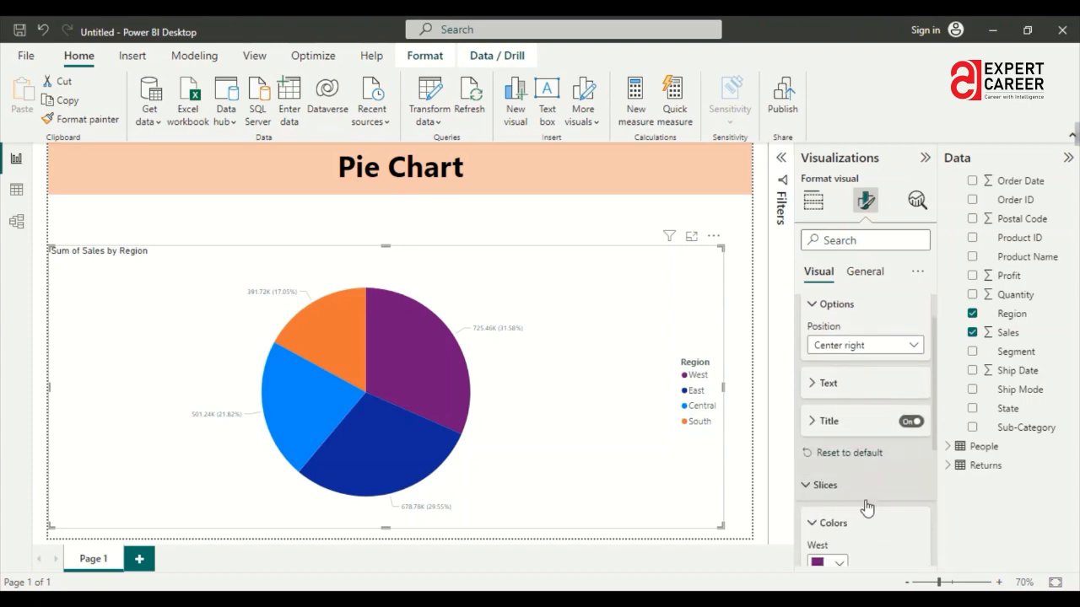
pyautogui.scroll(-3, 860, 501)
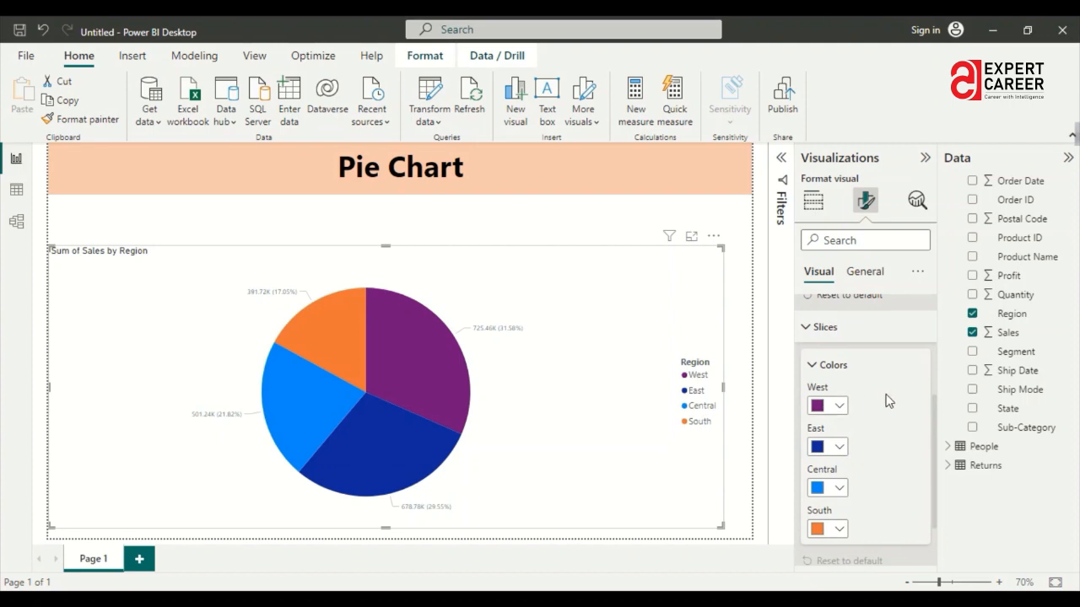
pyautogui.click(812, 365)
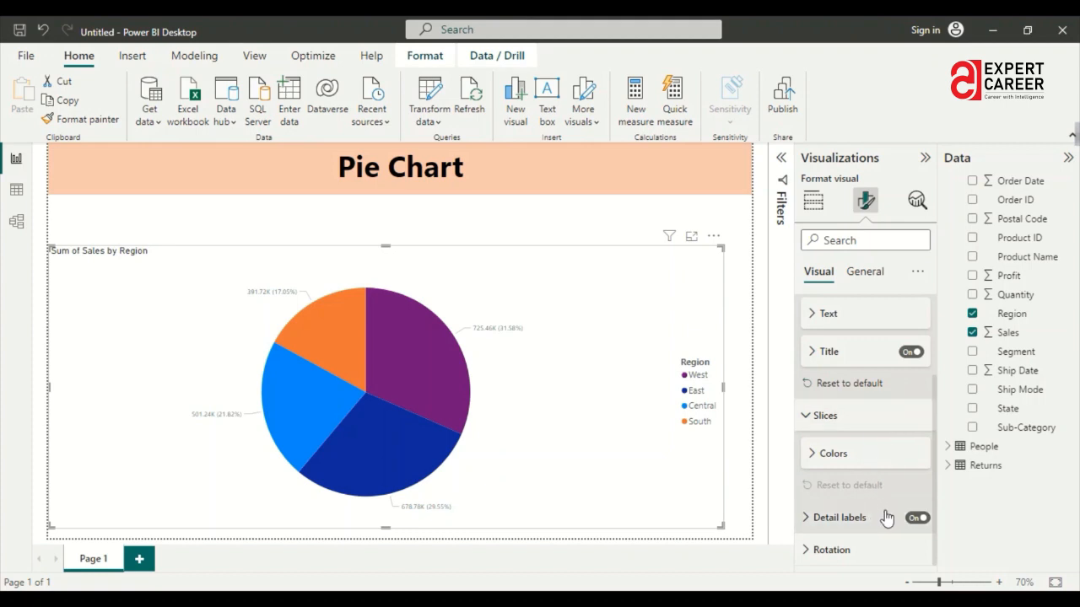
# Set the position of the pie chart's detail labels to Inside.
pyautogui.click(811, 519)
pyautogui.scroll(-2, 877, 422)
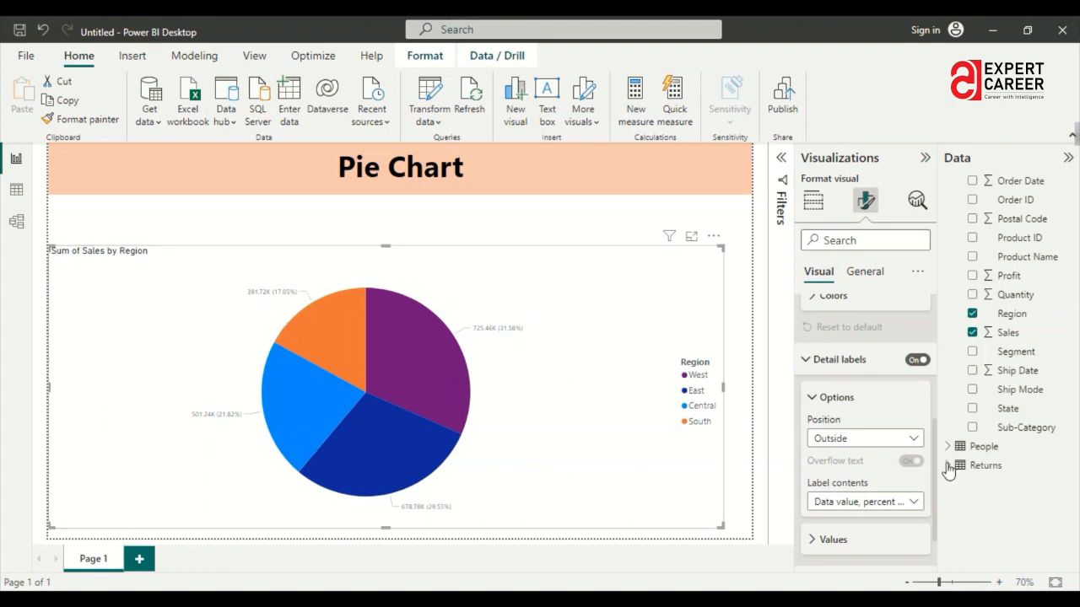
pyautogui.click(917, 444)
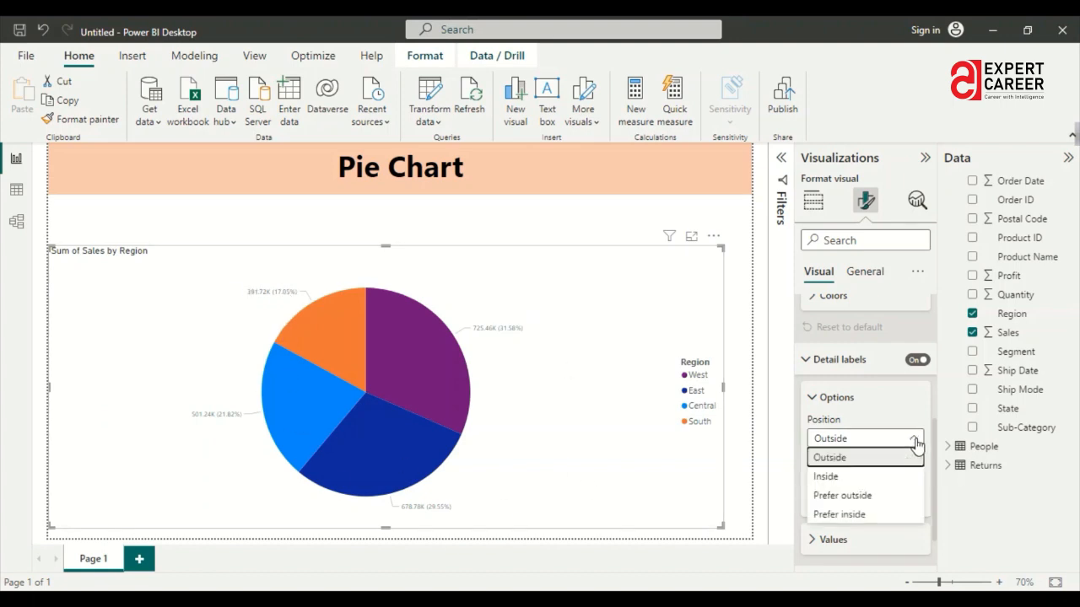
pyautogui.click(854, 480)
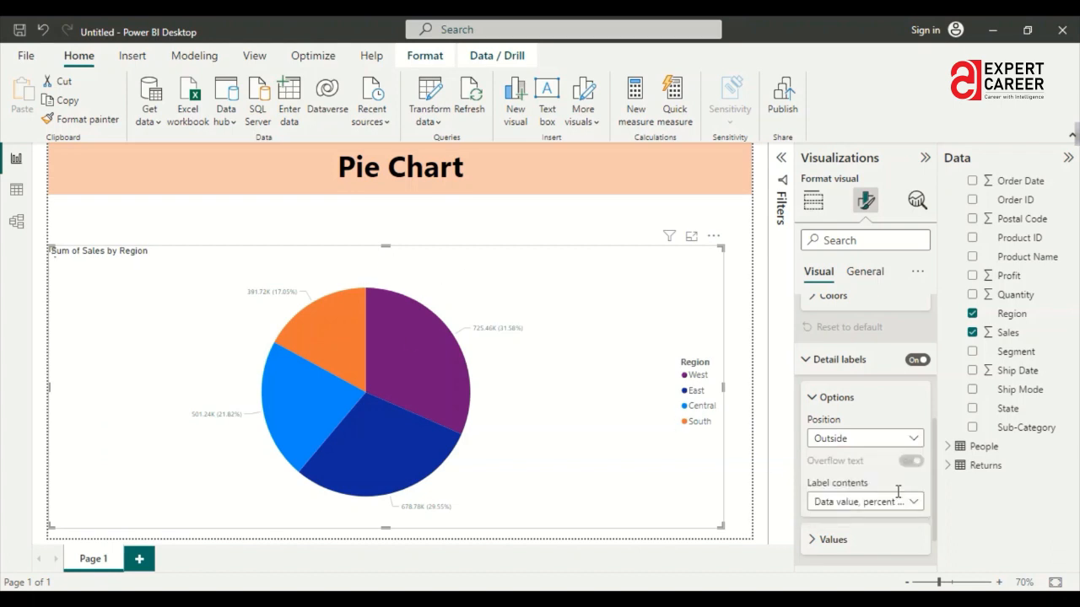
pyautogui.click(910, 445)
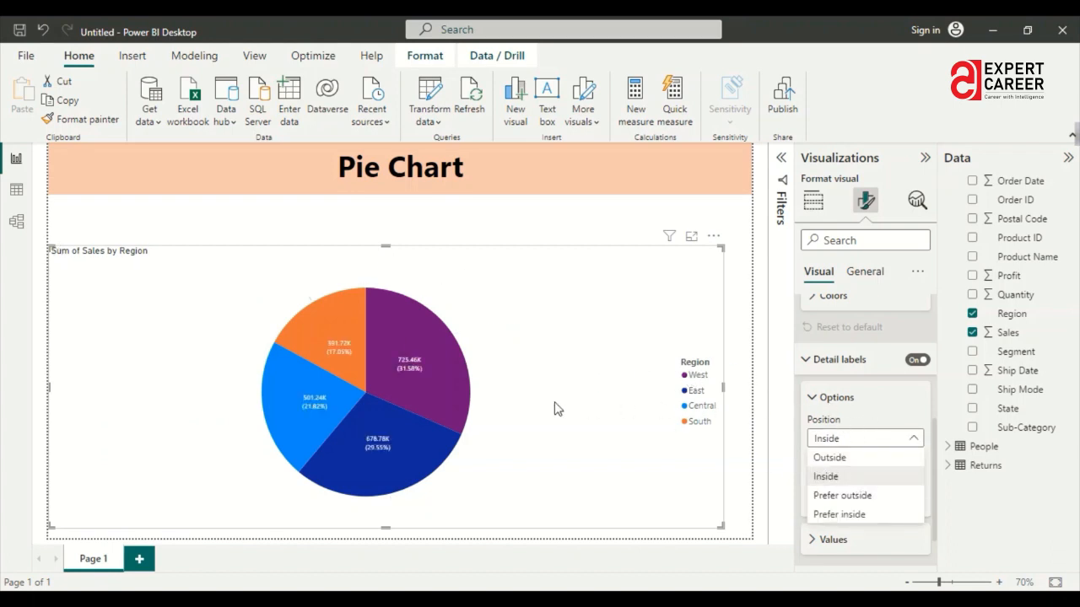
pyautogui.click(326, 291)
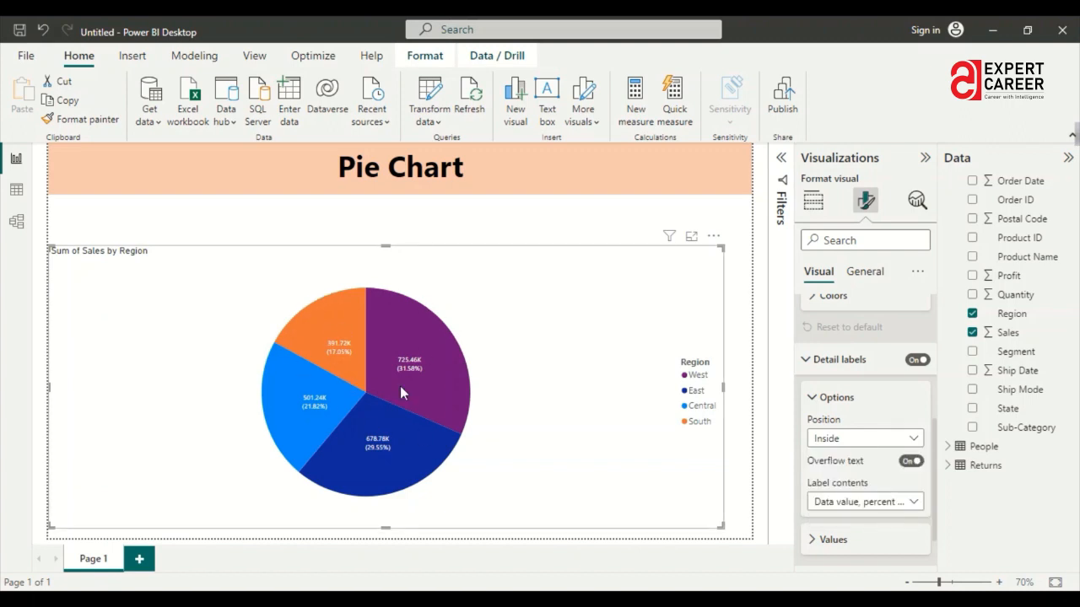
# Try Percent of total as the pie chart's label contents, and settle on All detail labels.
pyautogui.click(919, 501)
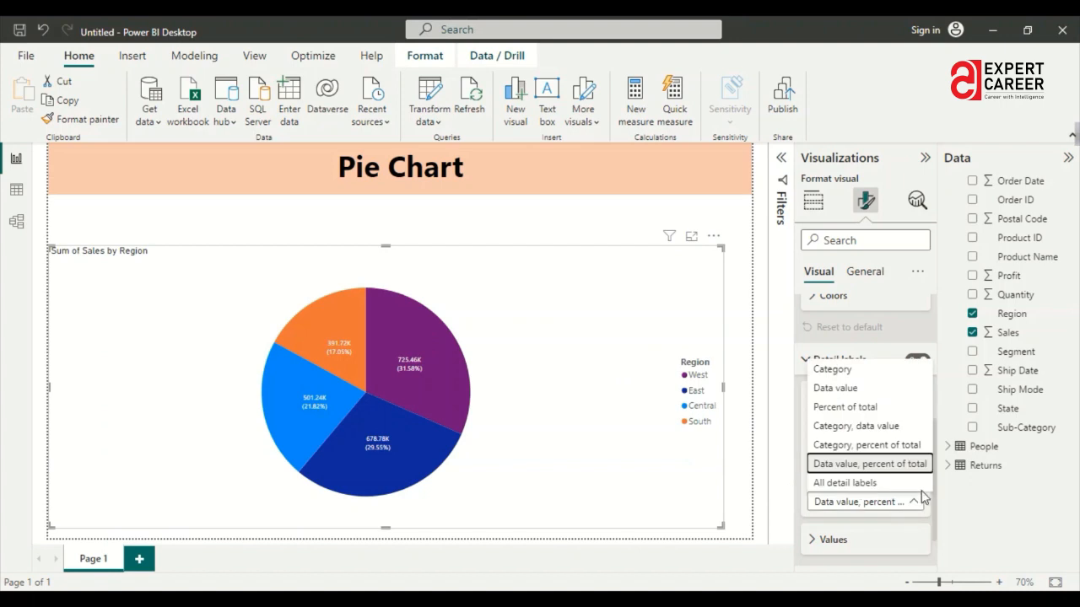
pyautogui.click(855, 412)
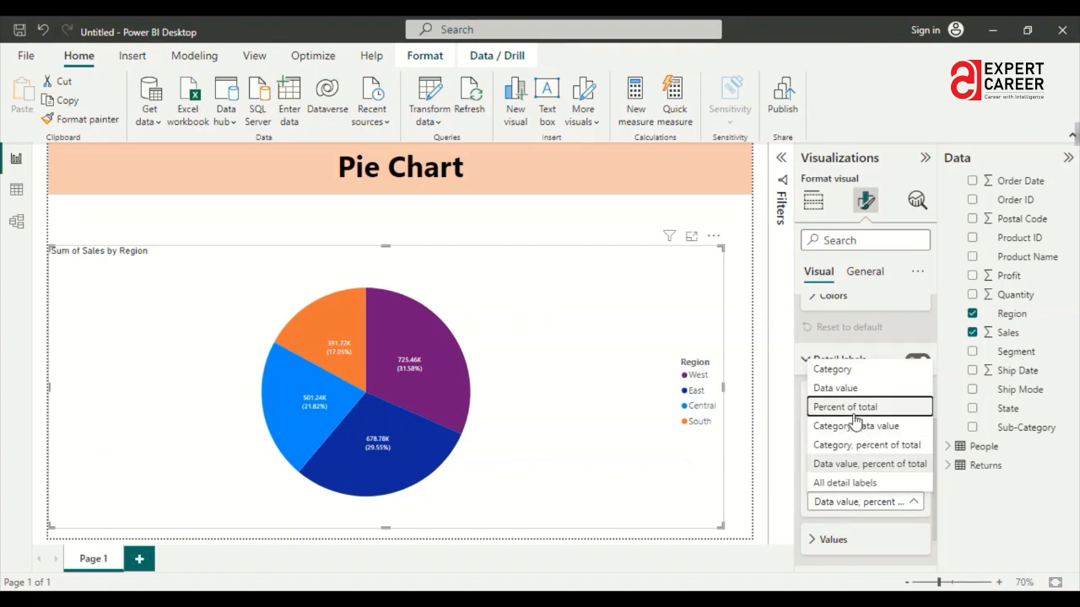
pyautogui.press('Escape')
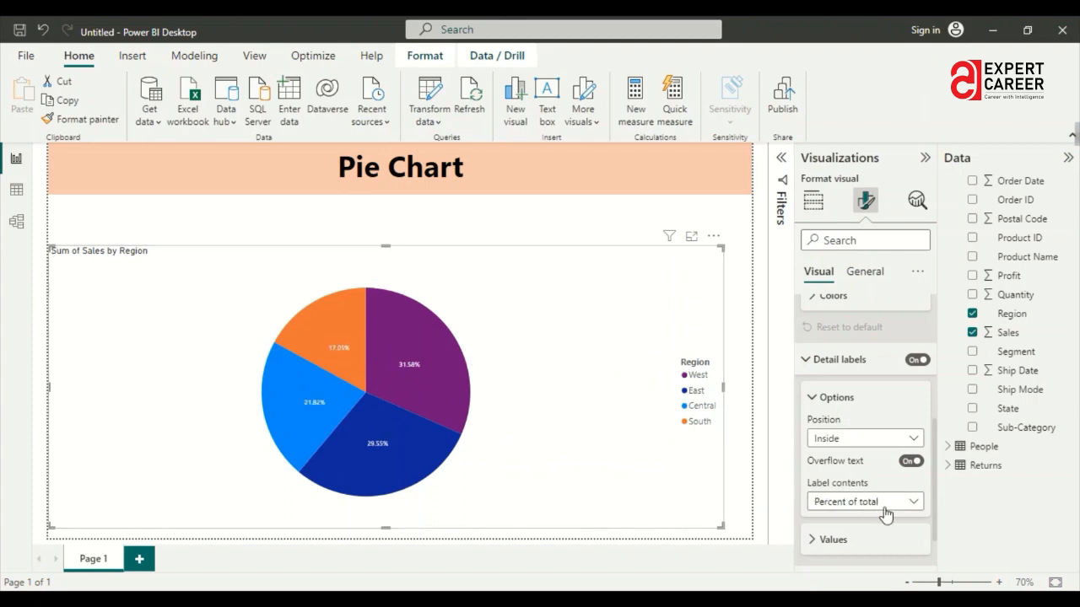
pyautogui.click(912, 504)
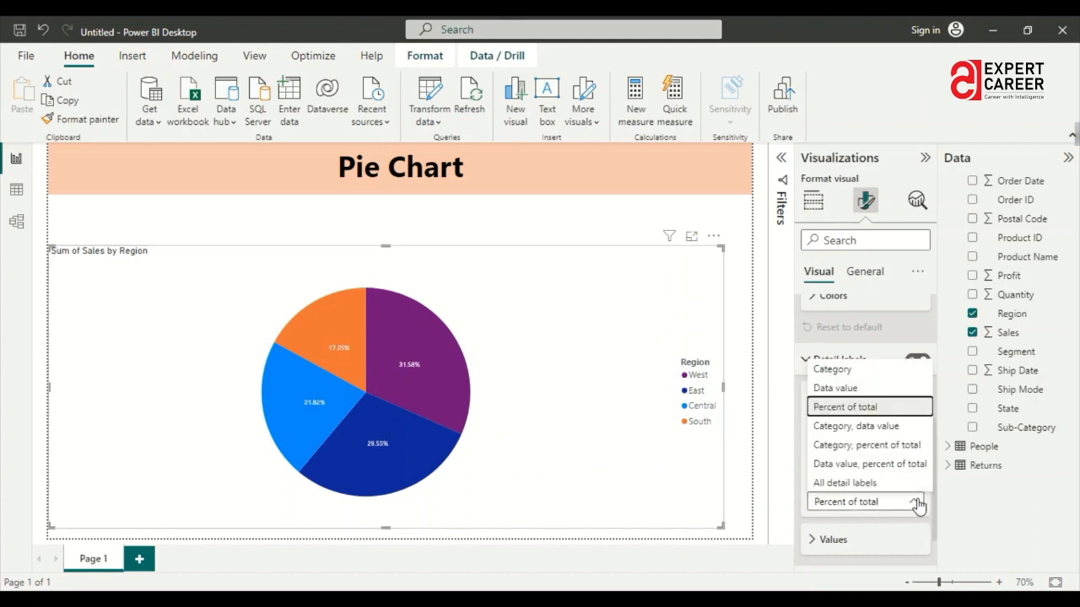
pyautogui.click(864, 488)
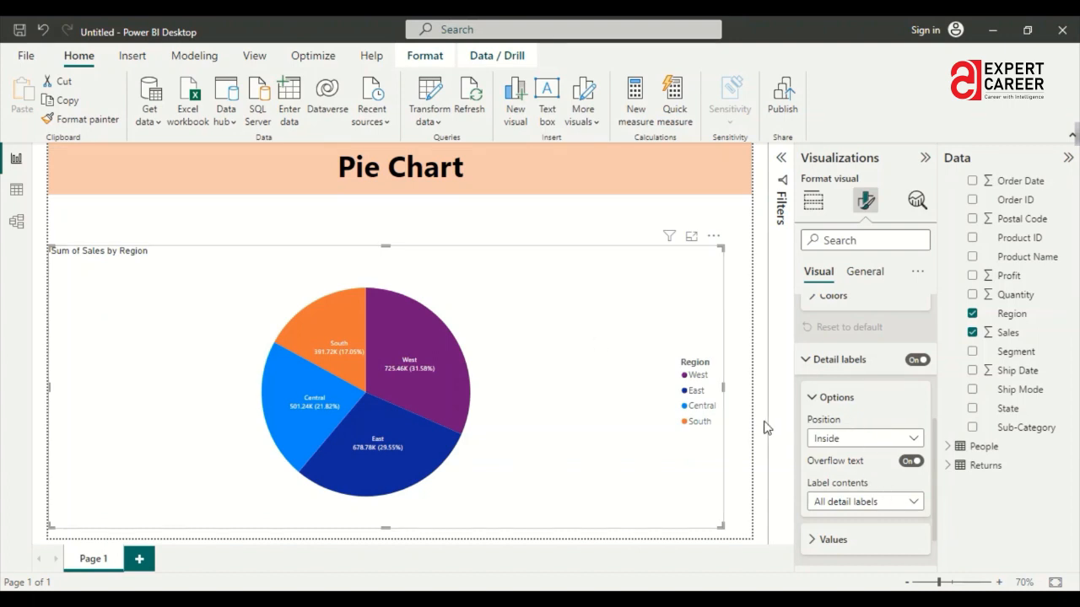
# Set the font size of the pie chart's detail label values to 12.
pyautogui.scroll(-1, 895, 410)
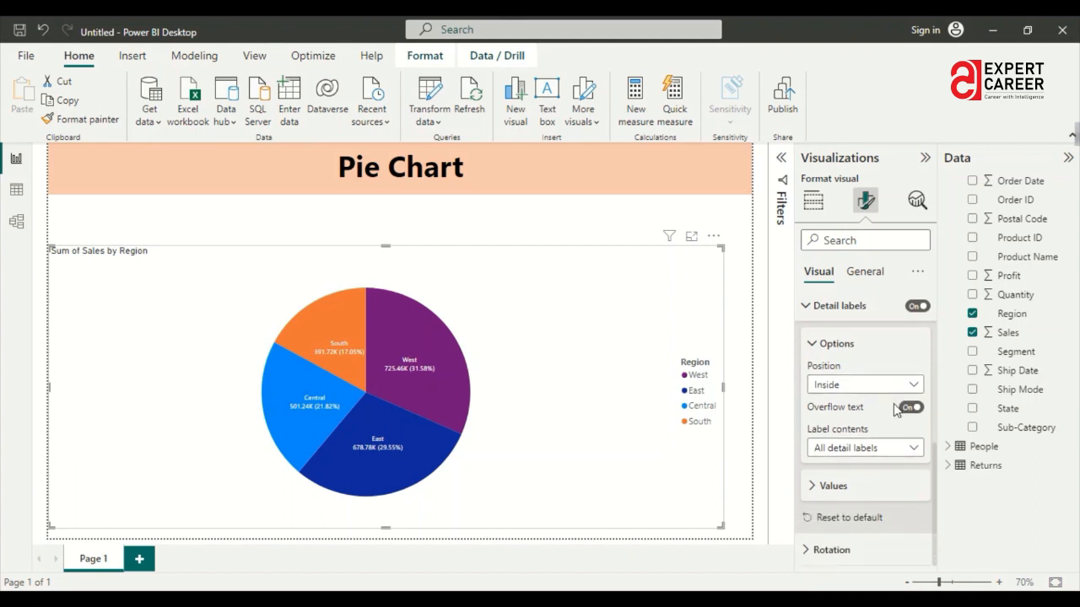
pyautogui.click(820, 488)
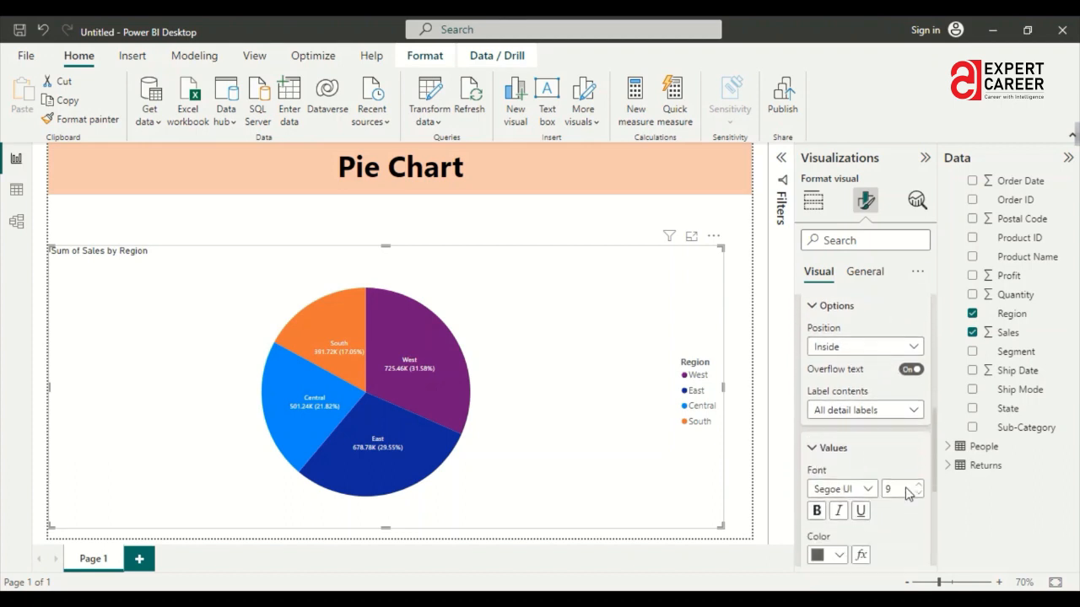
pyautogui.scroll(-1, 908, 494)
pyautogui.click(918, 445)
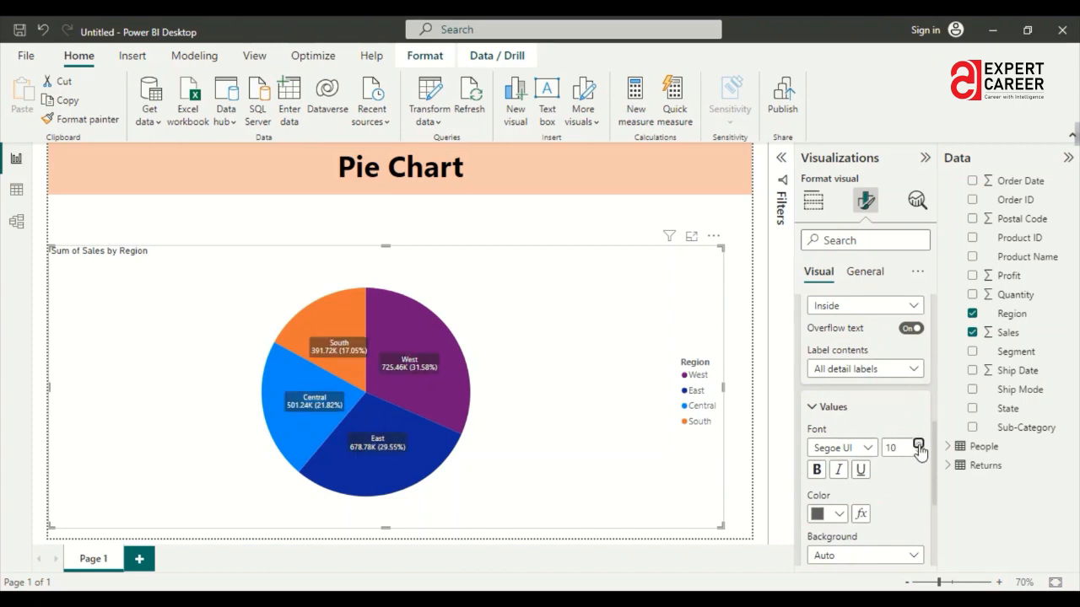
pyautogui.click(918, 444)
pyautogui.click(918, 445)
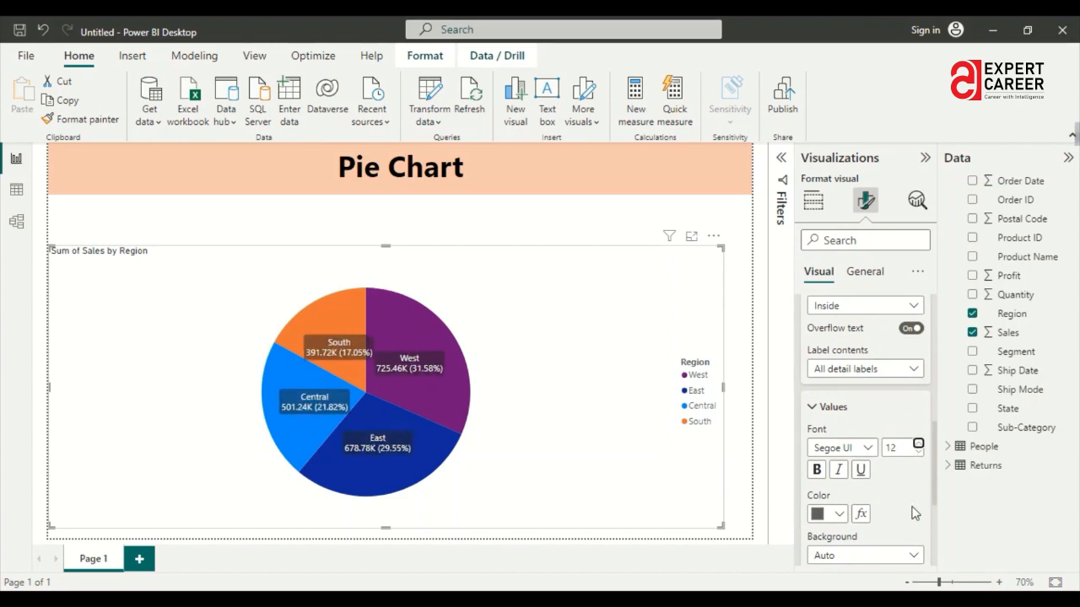
# Reduce the value decimal places of the pie chart's detail labels to 0, and raise them again by one step.
pyautogui.scroll(-2, 878, 505)
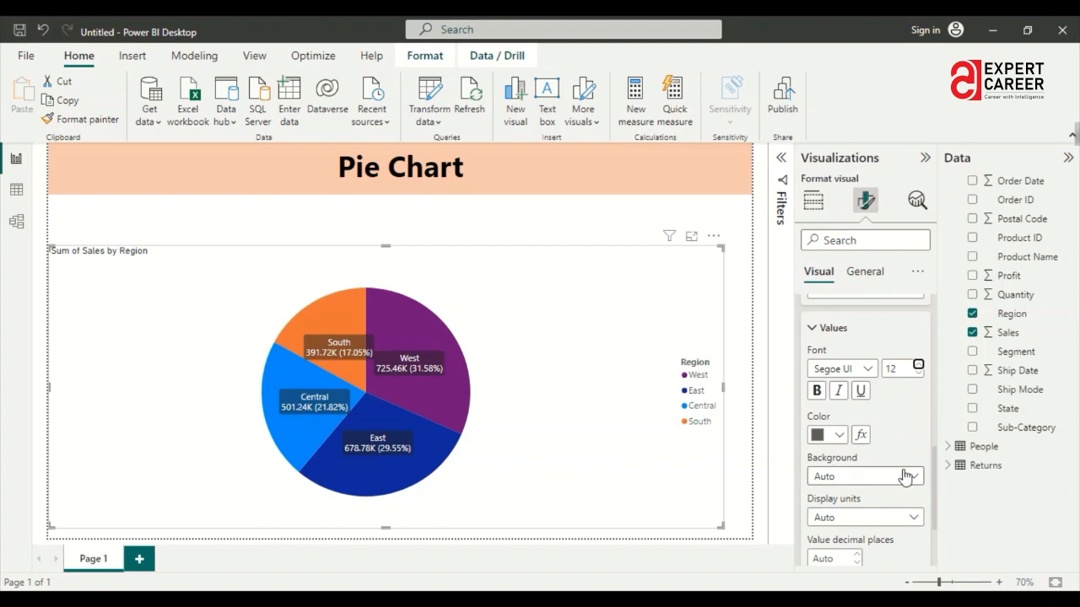
pyautogui.scroll(-2, 906, 477)
pyautogui.scroll(3, 906, 477)
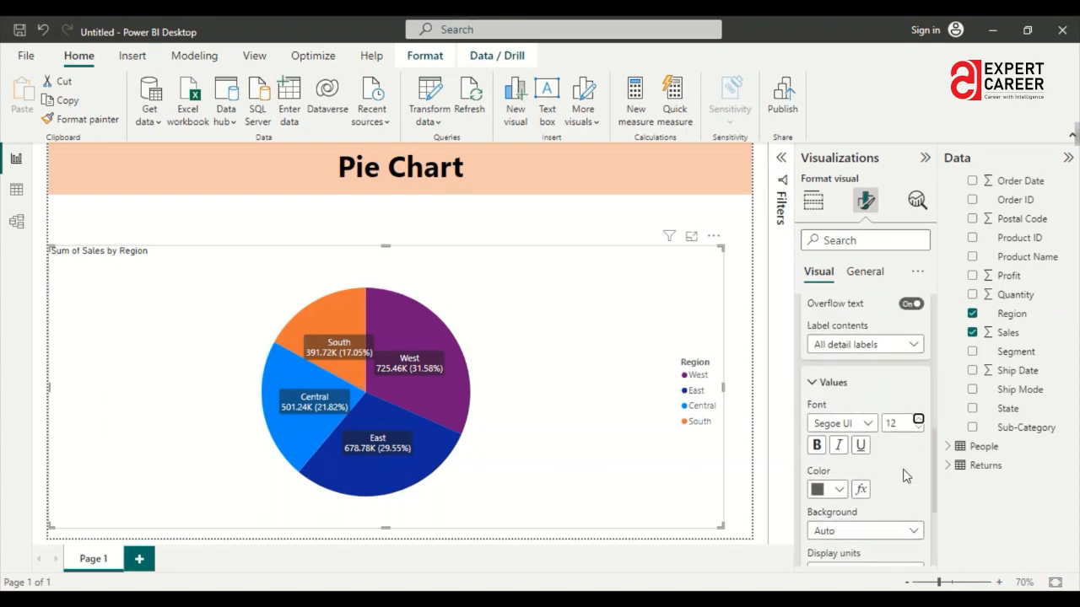
pyautogui.scroll(-3, 906, 477)
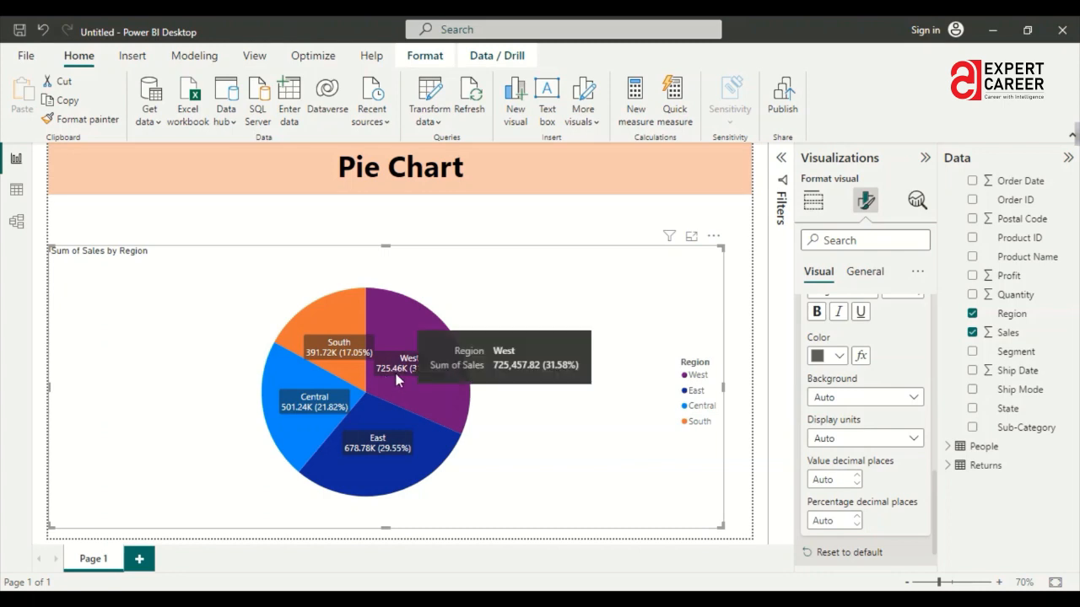
pyautogui.click(857, 484)
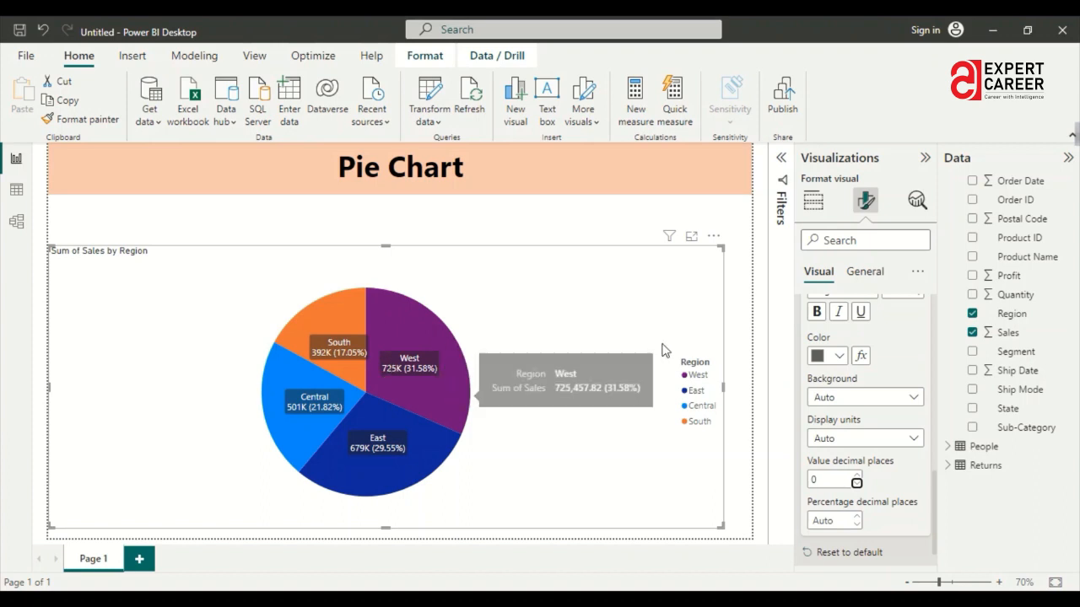
pyautogui.click(857, 476)
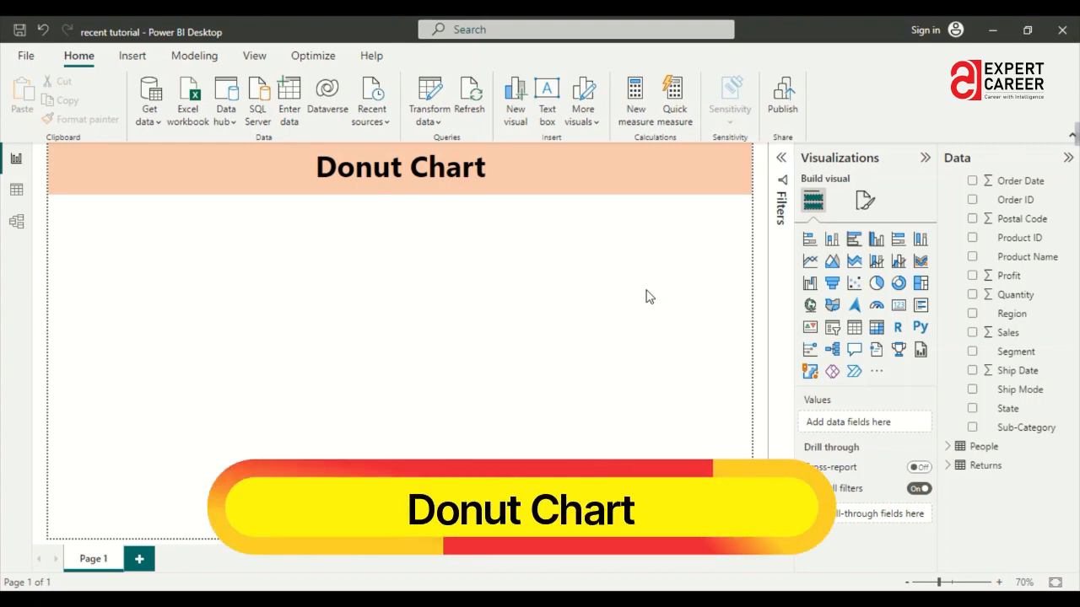
# Create an enlarged donut chart with Region as legend and Profit as values, and move it toward the middle of the page.
pyautogui.click(898, 285)
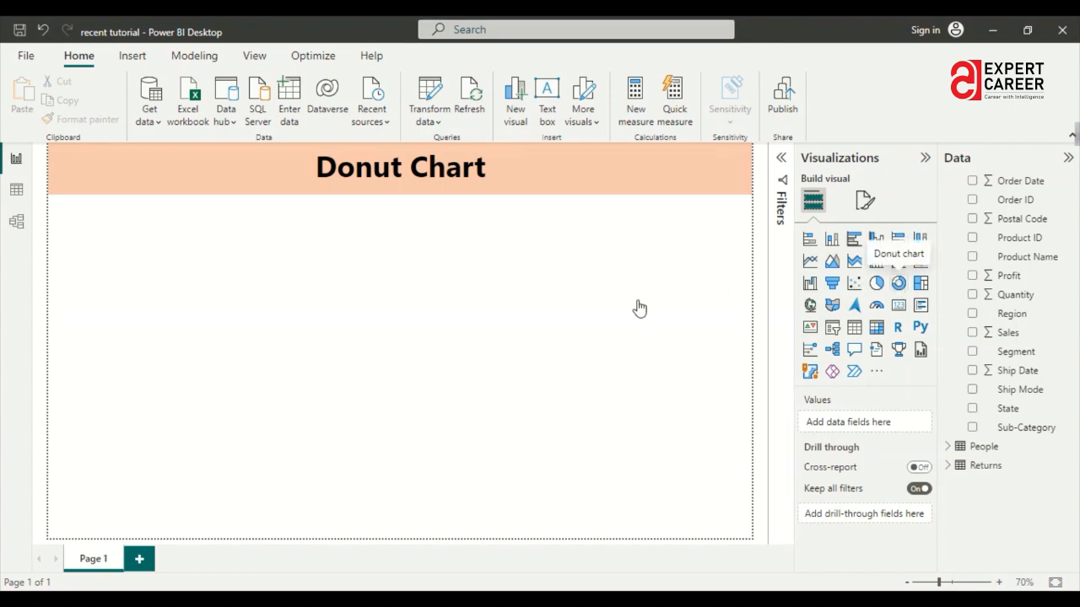
pyautogui.moveTo(749, 326); pyautogui.dragTo(602, 528)
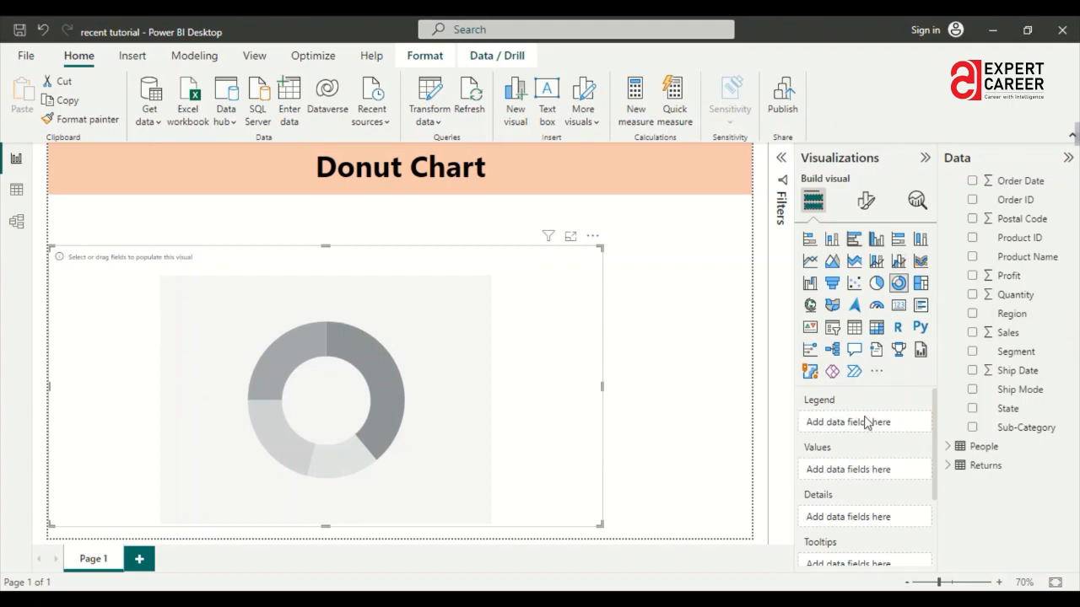
pyautogui.moveTo(1018, 317); pyautogui.dragTo(875, 429)
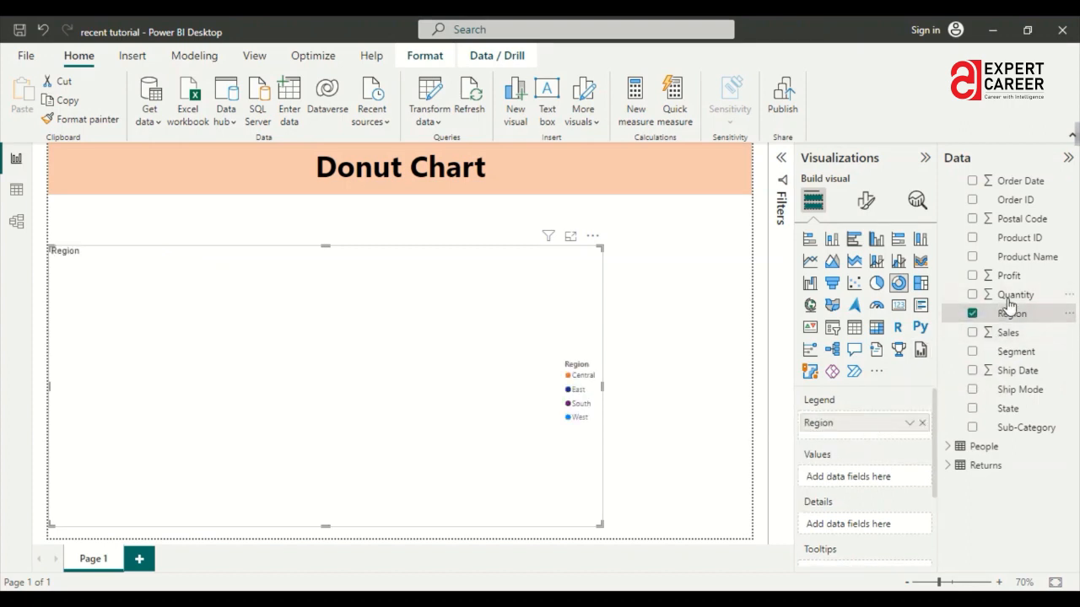
pyautogui.moveTo(1030, 281); pyautogui.dragTo(890, 478)
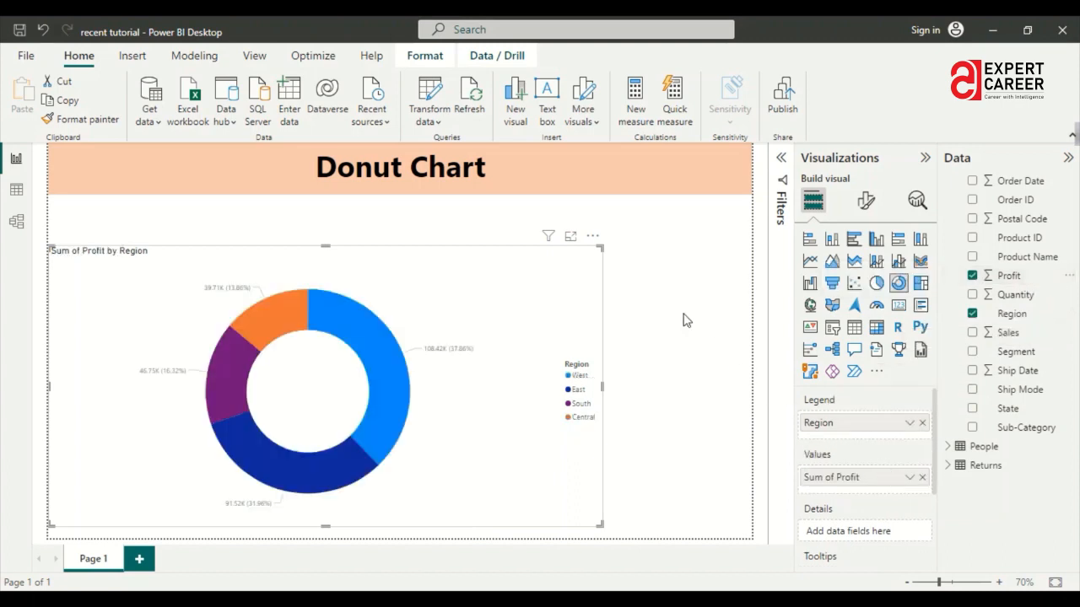
pyautogui.moveTo(441, 273); pyautogui.dragTo(491, 257)
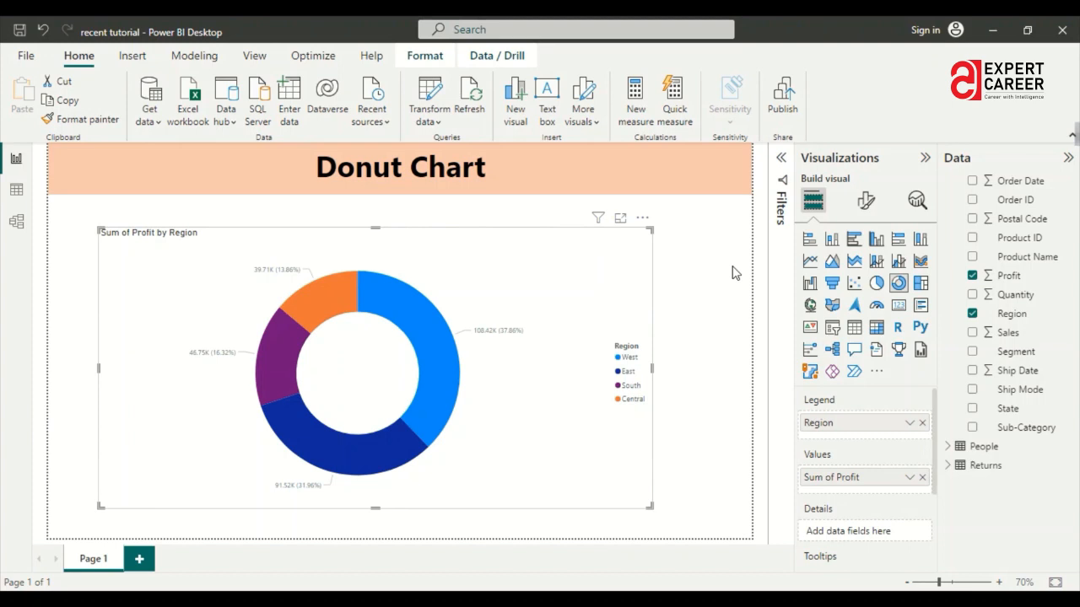
# Set the label contents of the donut chart's detail labels to Data value.
pyautogui.click(869, 207)
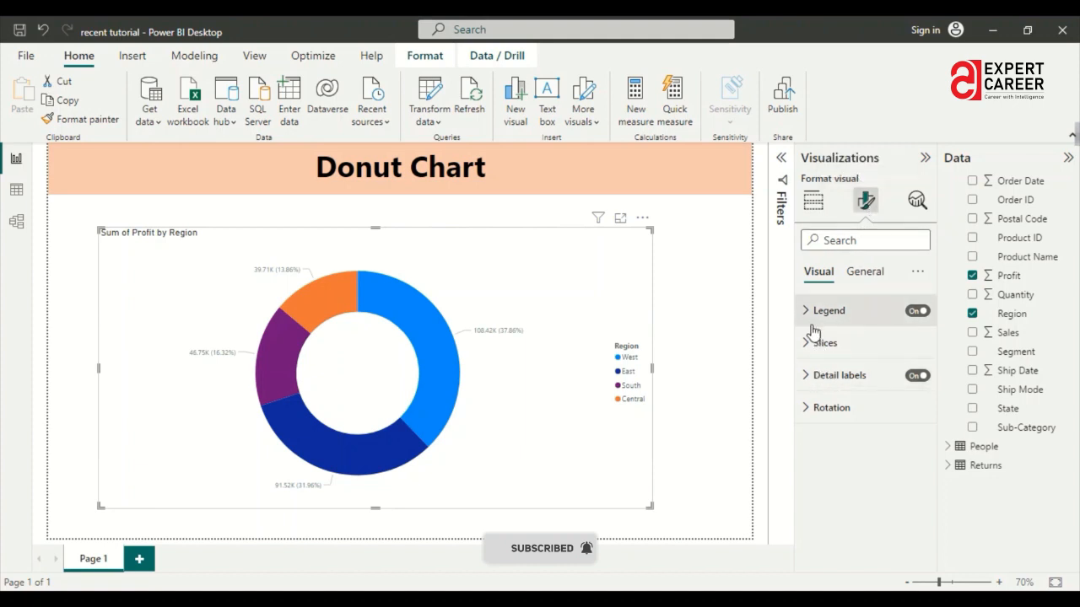
pyautogui.click(805, 378)
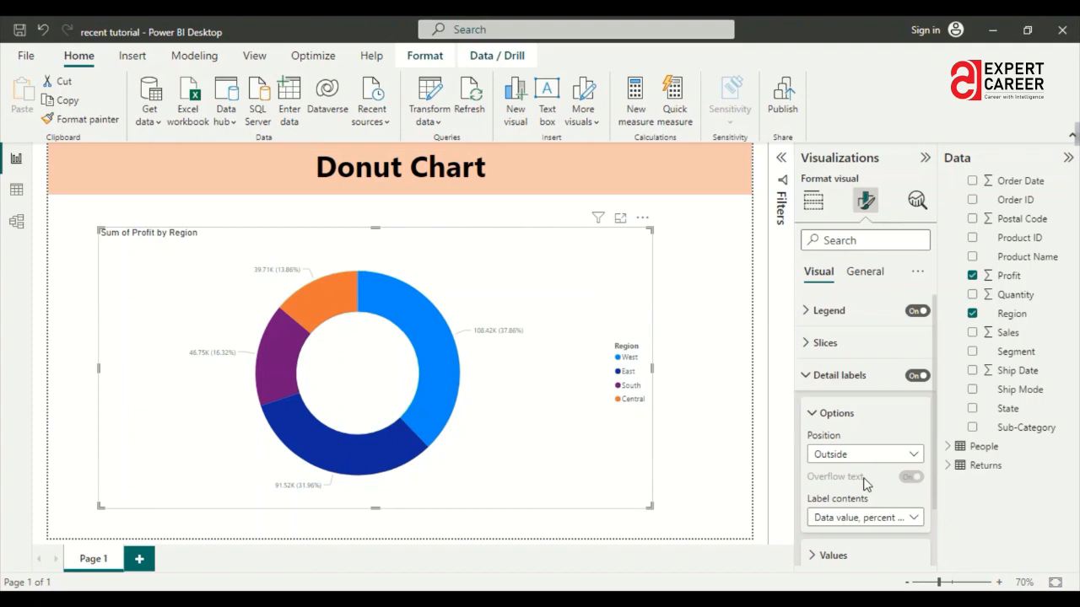
pyautogui.click(916, 519)
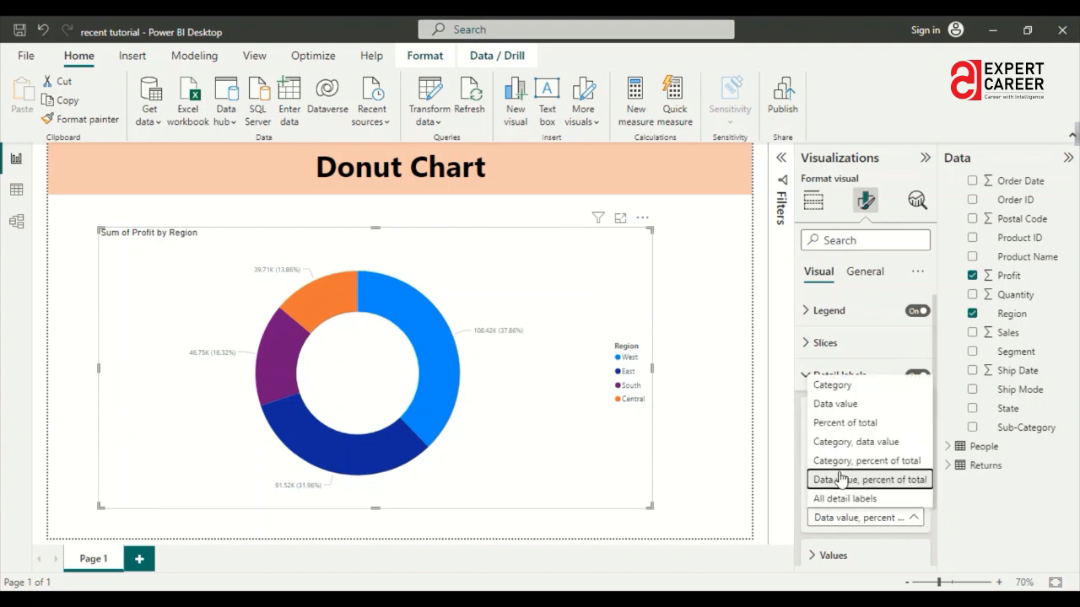
pyautogui.click(844, 411)
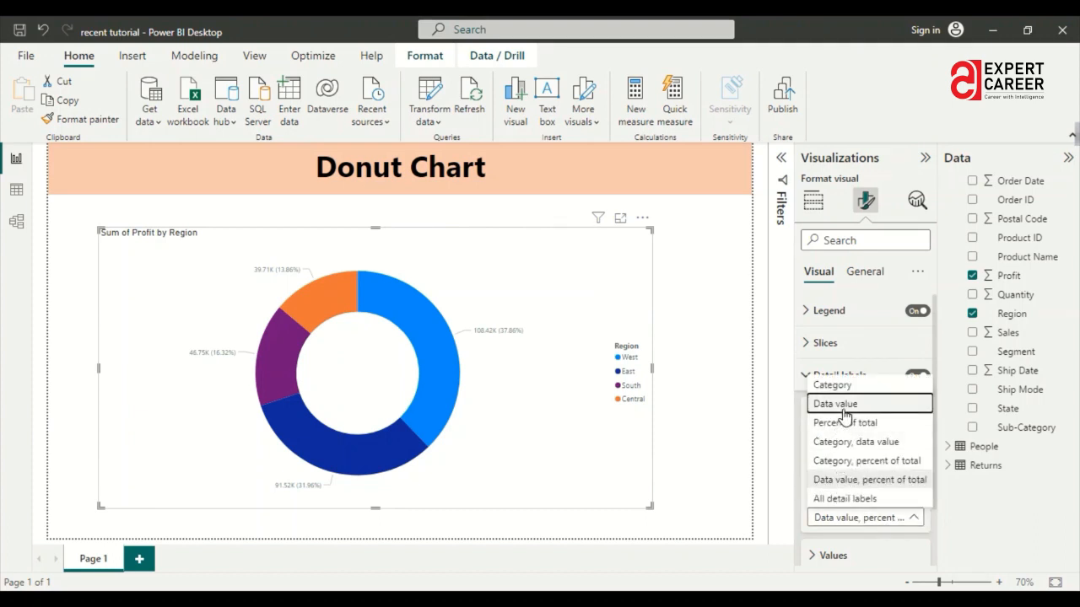
pyautogui.click(844, 412)
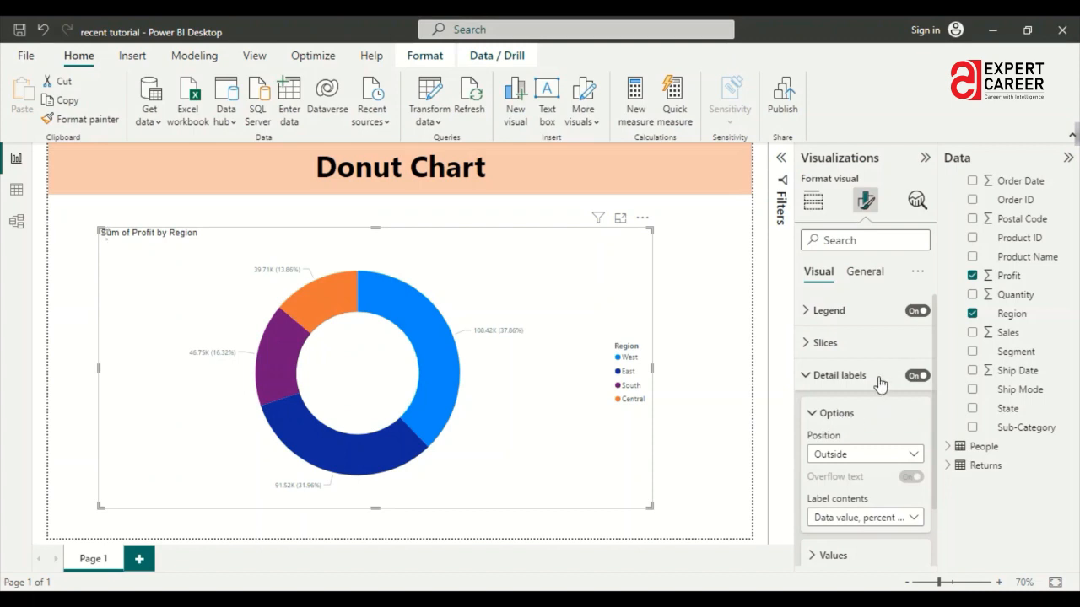
# Set the display units of the donut chart's detail label values to Millions.
pyautogui.scroll(-1, 857, 508)
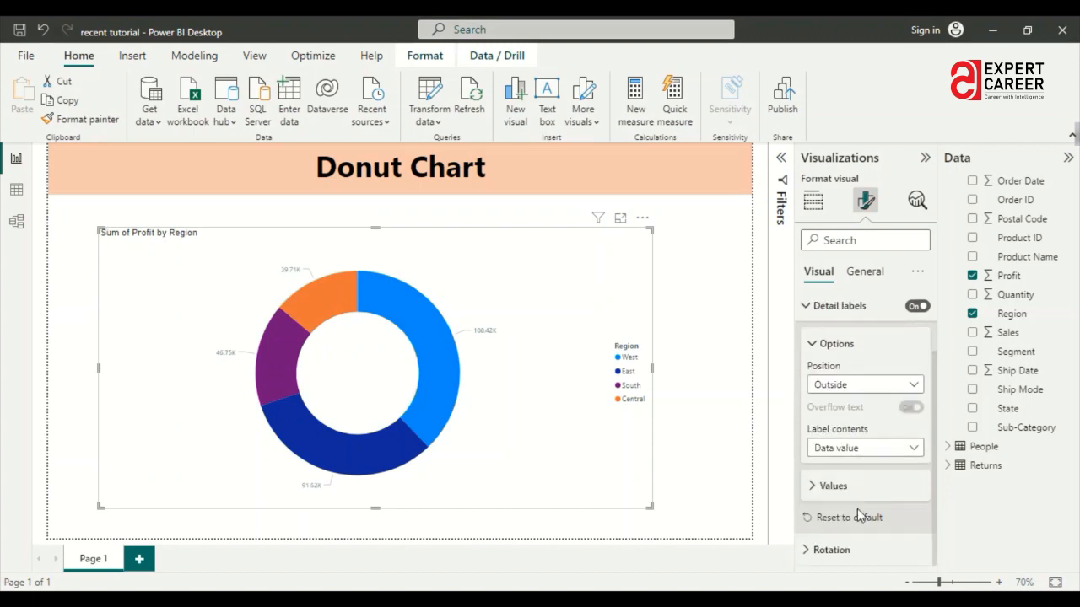
pyautogui.click(812, 487)
pyautogui.scroll(-2, 880, 476)
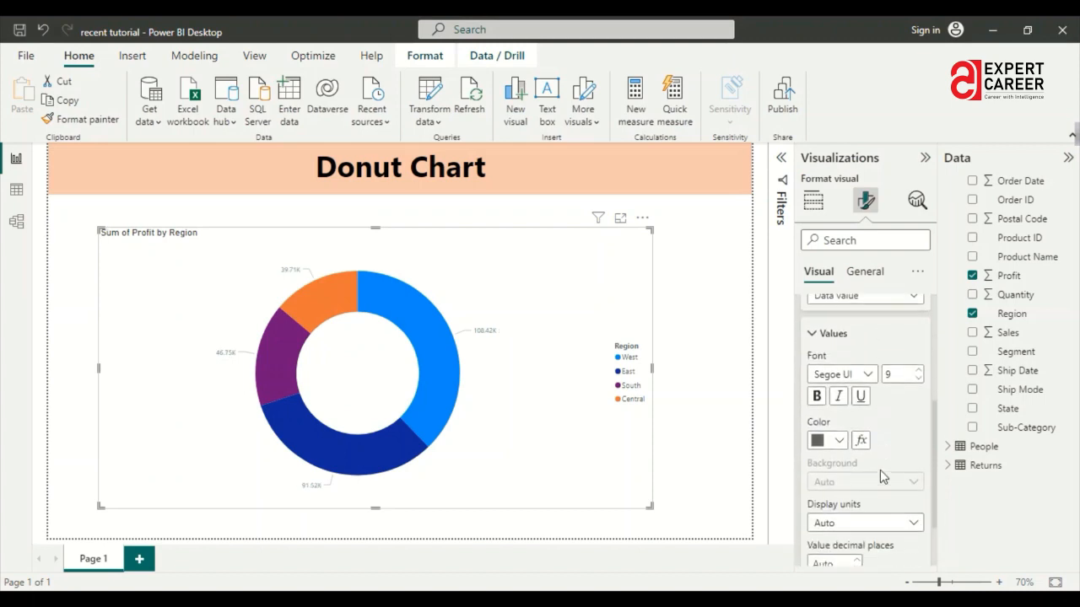
pyautogui.scroll(-2, 900, 437)
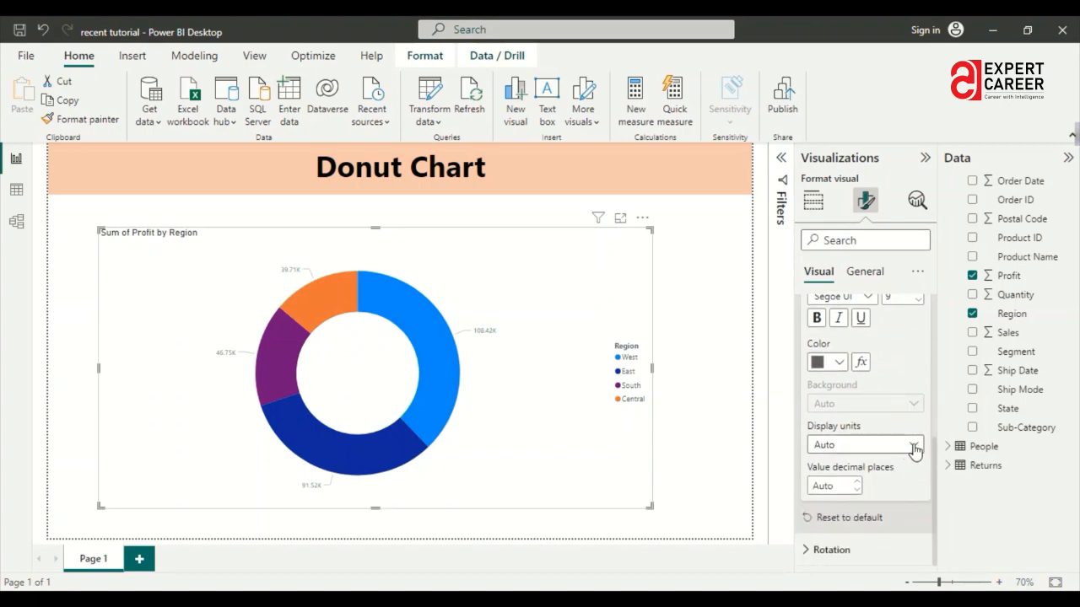
pyautogui.click(913, 447)
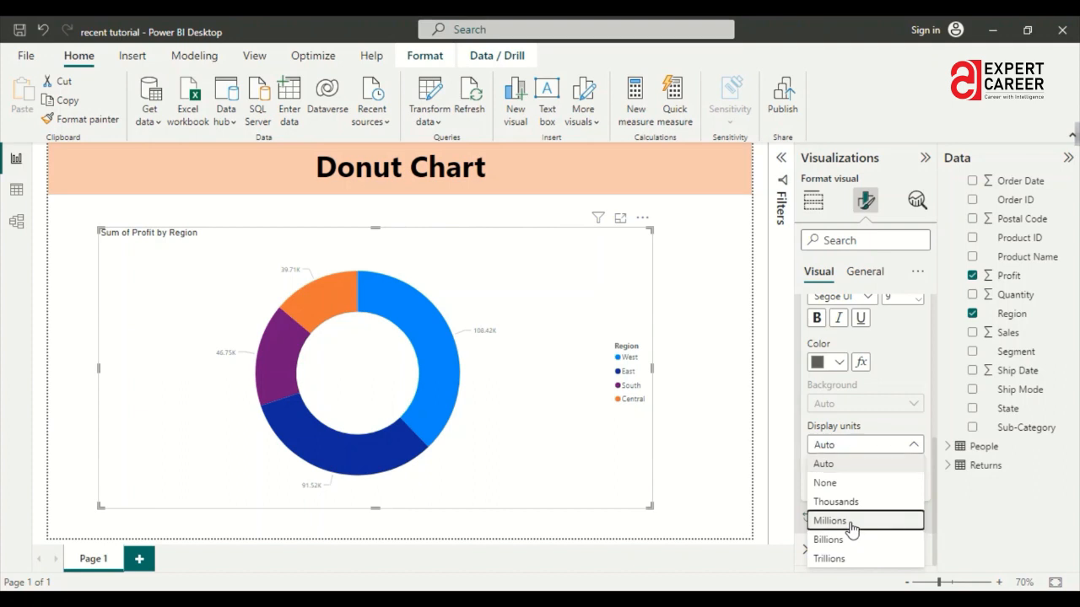
pyautogui.click(862, 464)
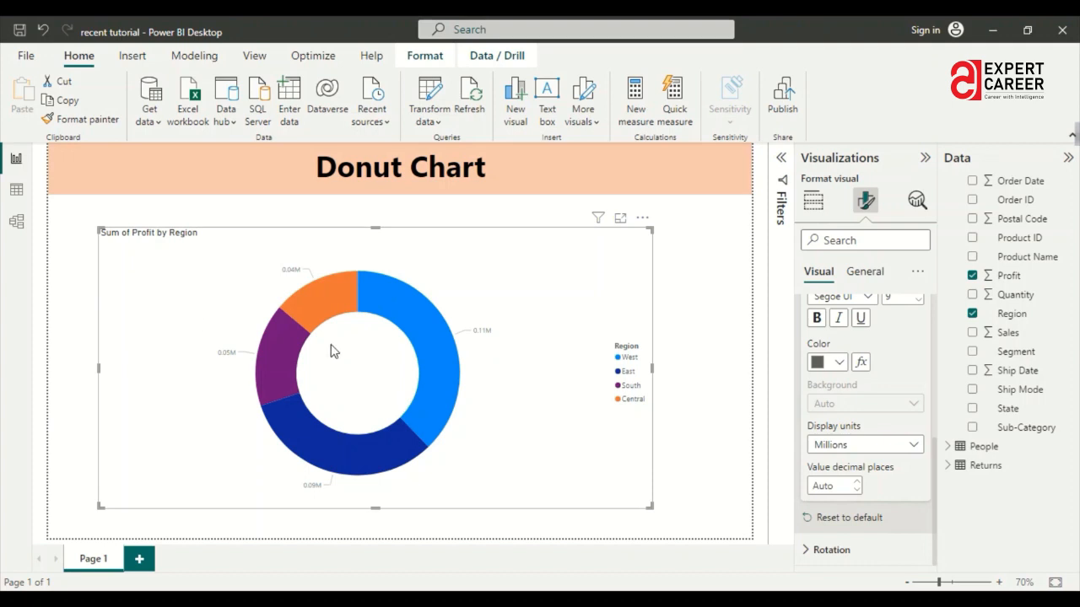
pyautogui.scroll(3, 844, 421)
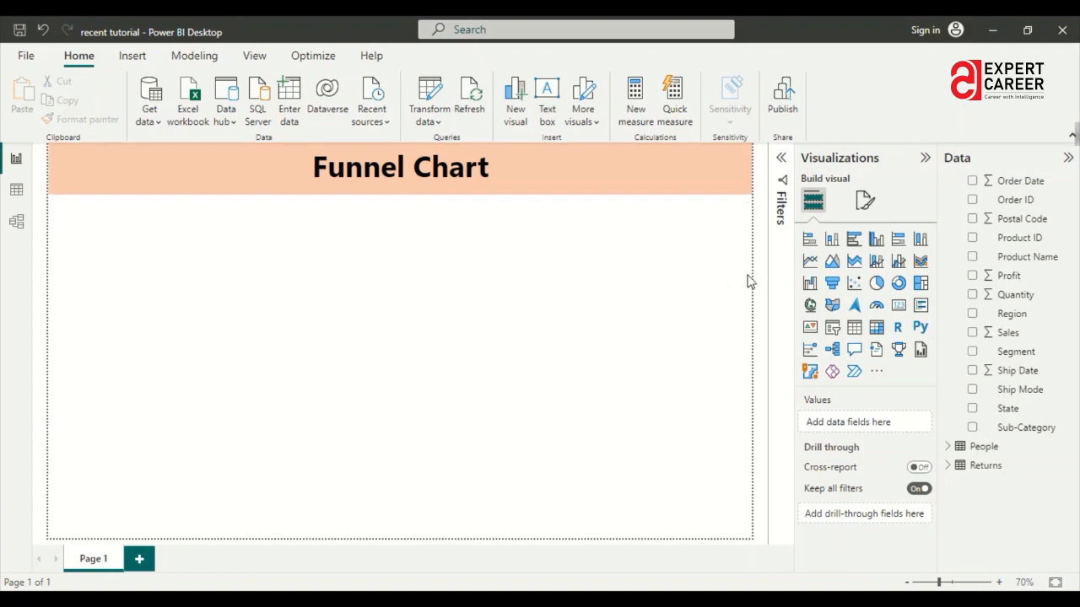
# Create a funnel chart with Sub-Category as category and Sales as values, making it taller and narrower than its initial frame.
pyautogui.click(833, 285)
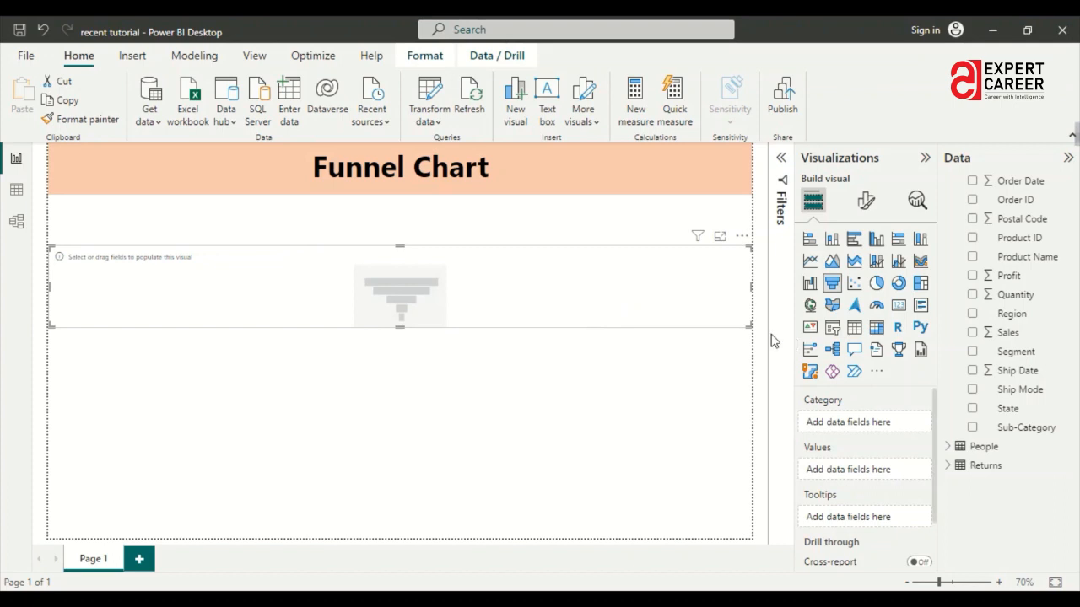
pyautogui.moveTo(749, 326); pyautogui.dragTo(519, 499)
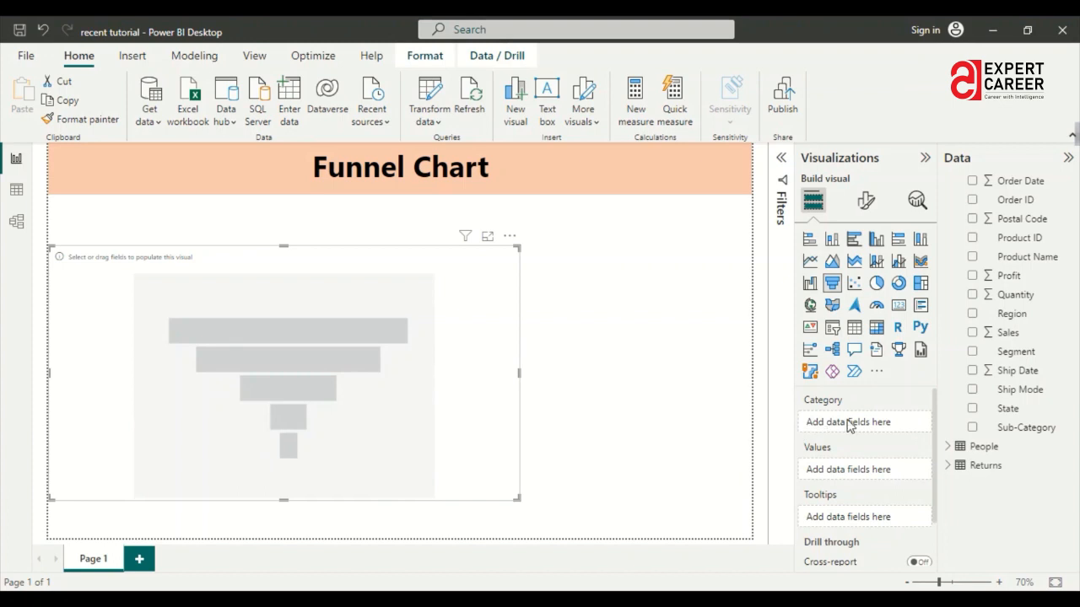
pyautogui.moveTo(978, 427); pyautogui.dragTo(850, 413)
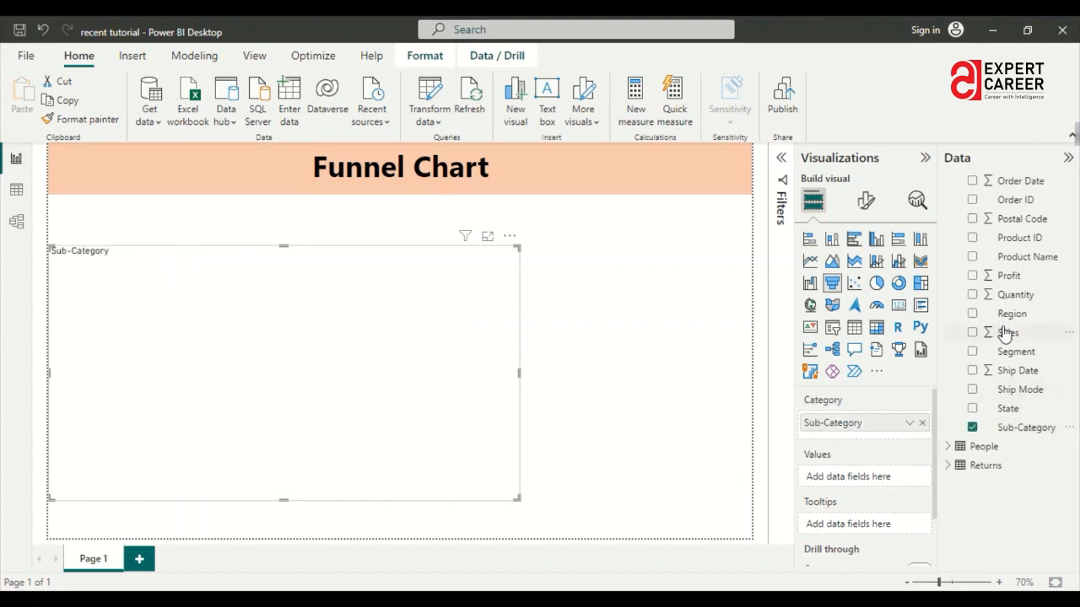
pyautogui.moveTo(1005, 334)
pyautogui.mouseDown()
pyautogui.moveTo(873, 488)
pyautogui.moveTo(859, 478)
pyautogui.mouseUp()
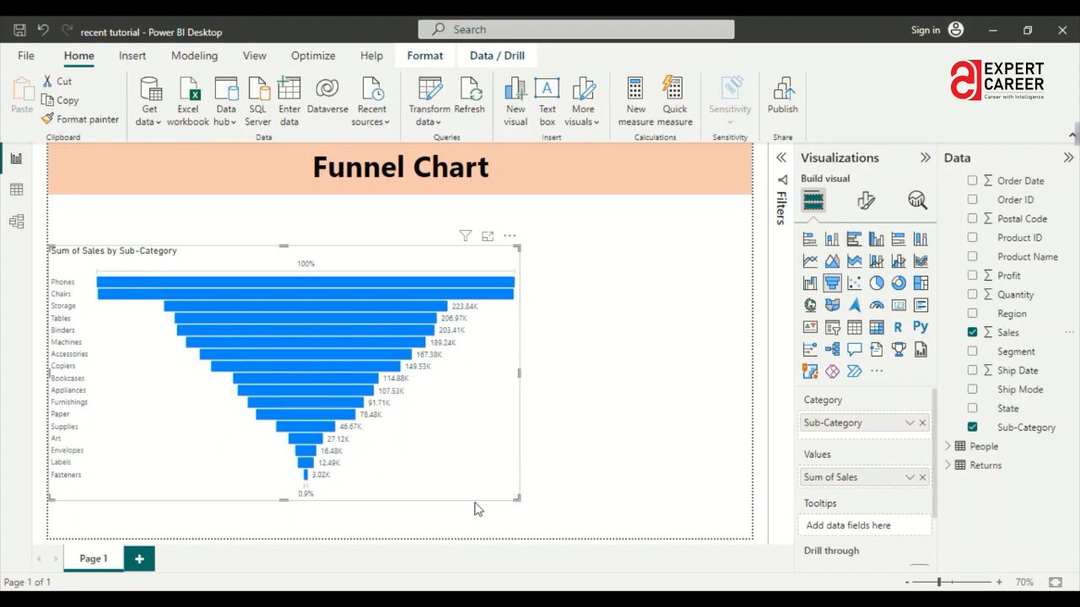
pyautogui.moveTo(475, 509); pyautogui.dragTo(422, 518)
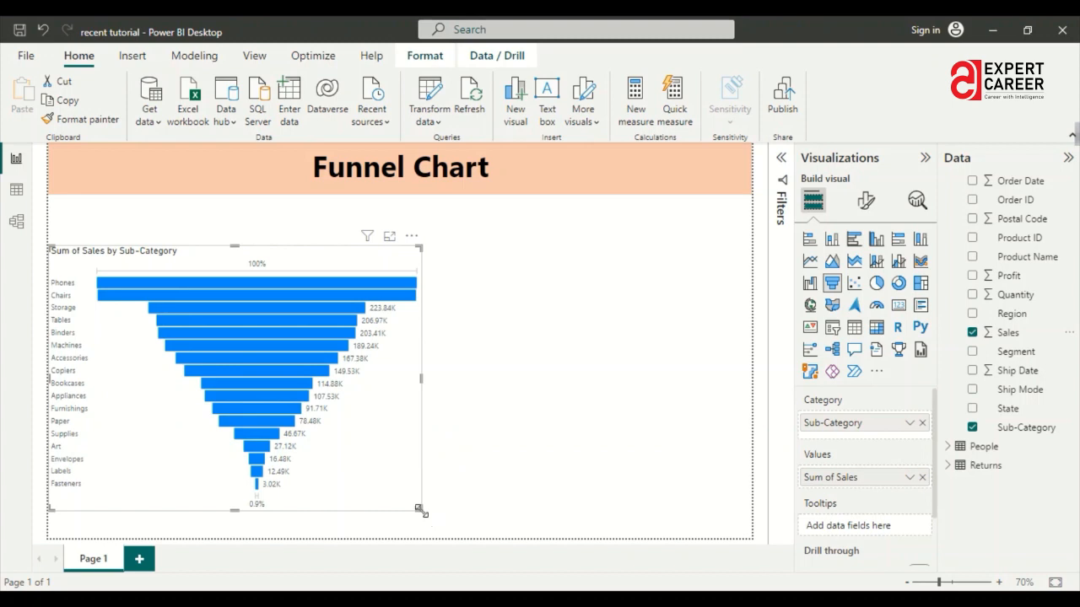
# Enlarge the funnel chart and move it to the middle of the page below the title.
pyautogui.moveTo(420, 509); pyautogui.dragTo(504, 532)
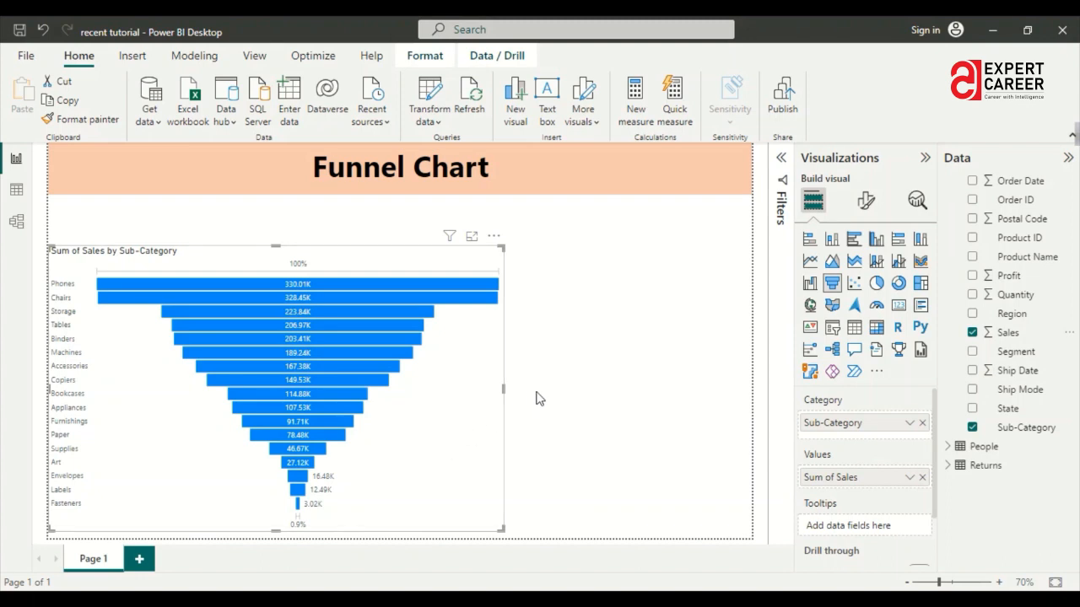
pyautogui.moveTo(259, 256); pyautogui.dragTo(369, 237)
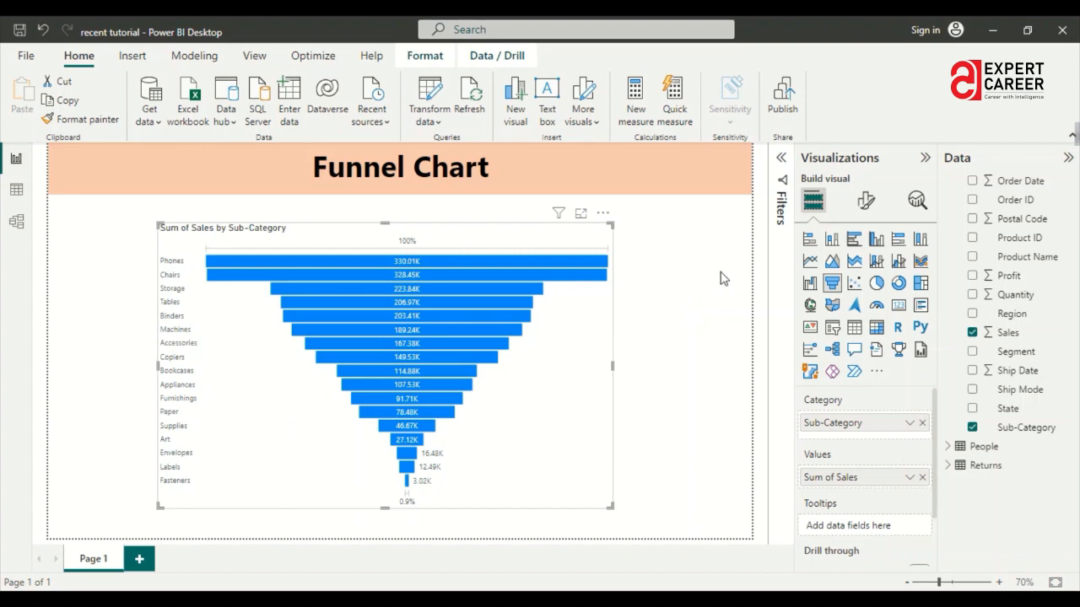
# Change the default color of the funnel chart's bars to dark blue.
pyautogui.click(864, 199)
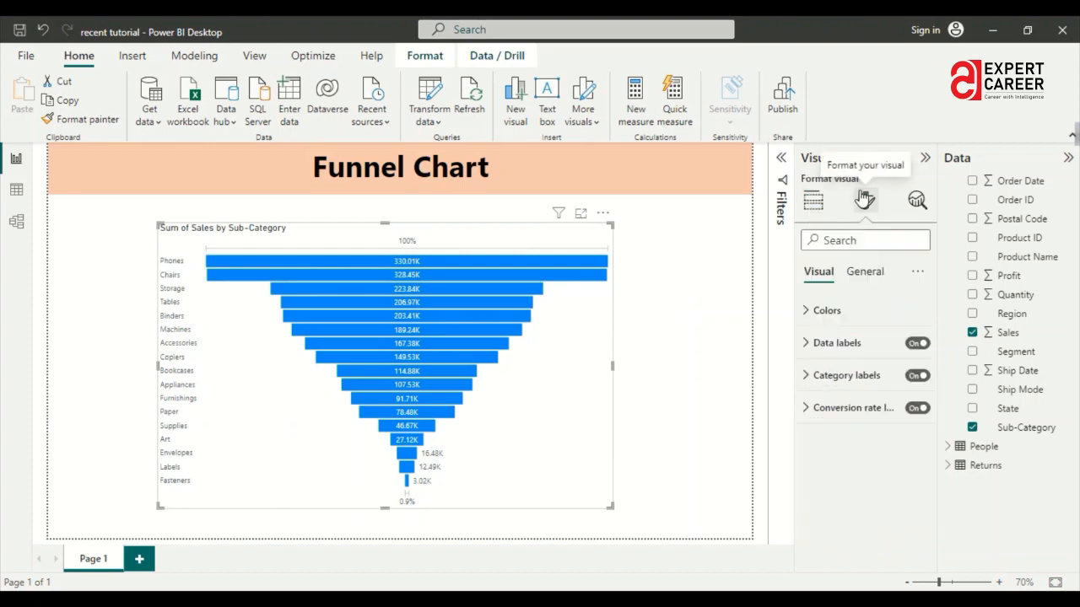
pyautogui.click(807, 312)
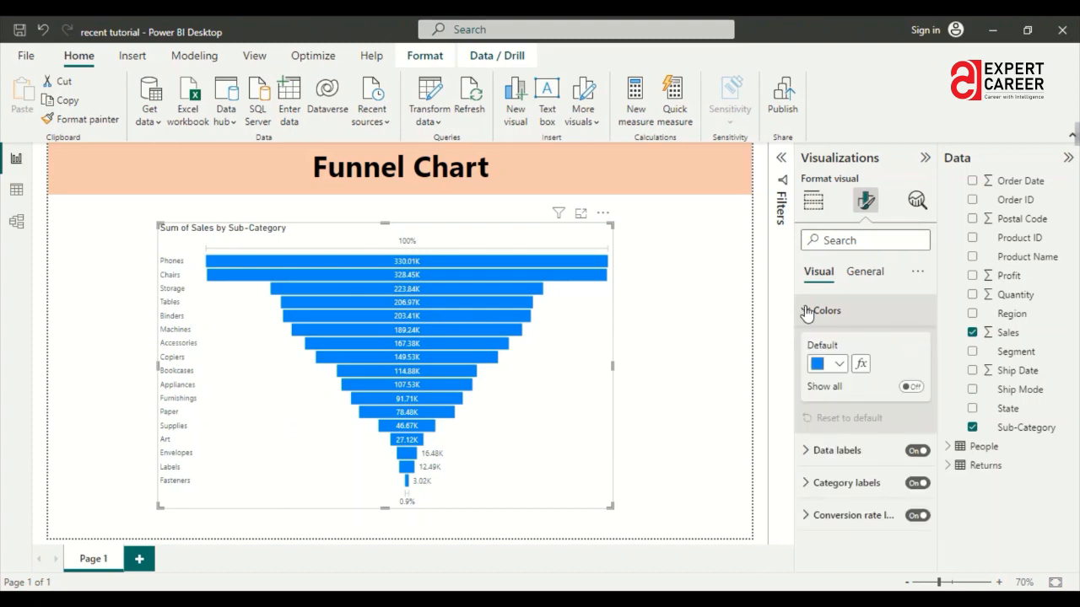
pyautogui.click(840, 364)
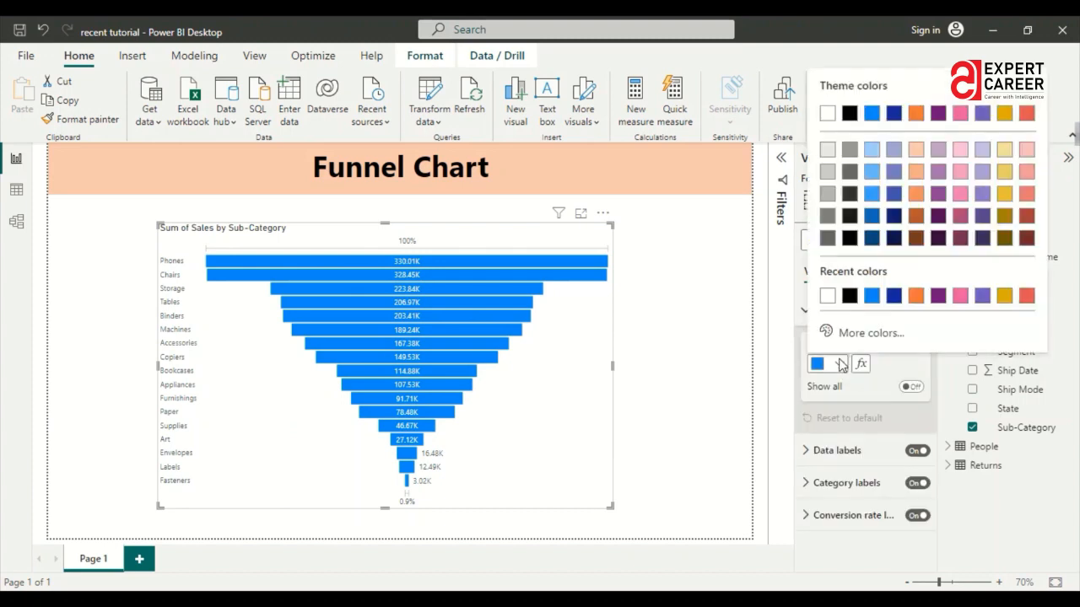
pyautogui.click(894, 297)
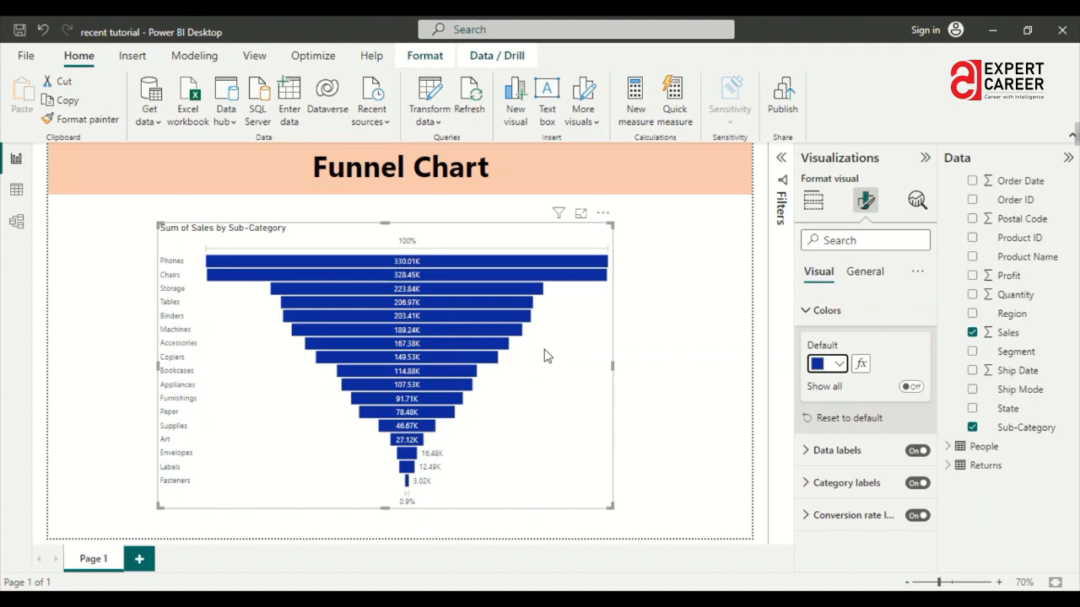
# Try switching the funnel chart's data labels off and back on.
pyautogui.click(922, 459)
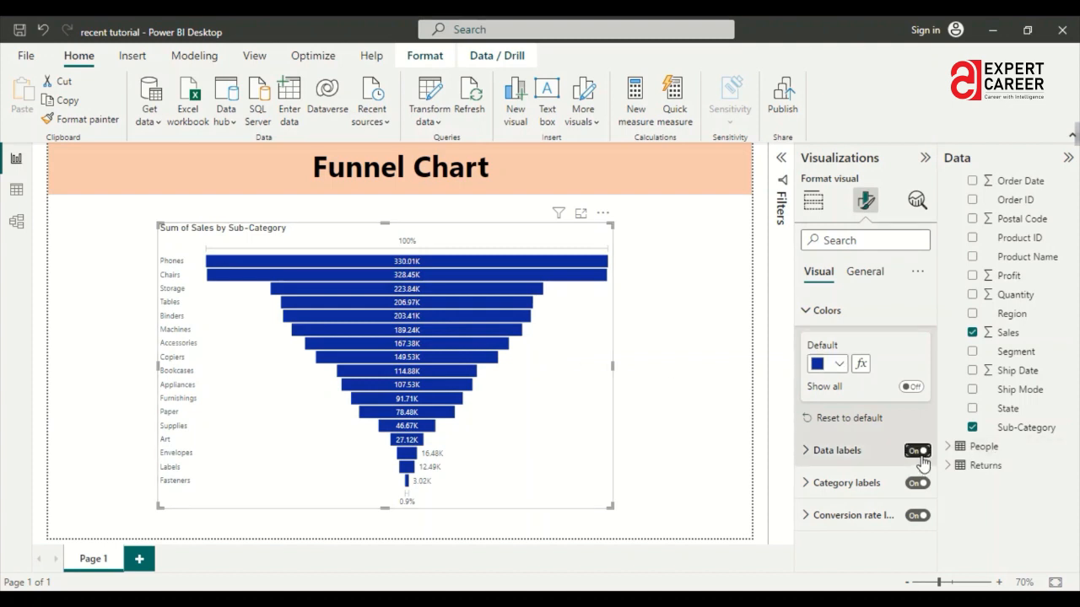
pyautogui.click(923, 460)
pyautogui.click(922, 460)
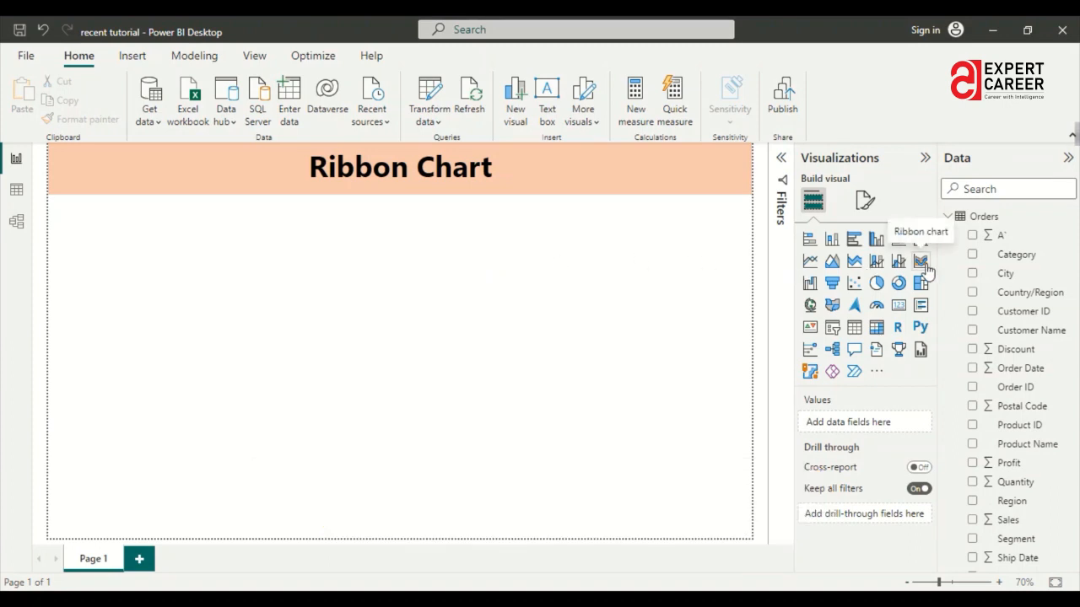
# Insert an empty ribbon chart, make it taller and narrower, and move it slightly away from the page edge.
pyautogui.click(922, 265)
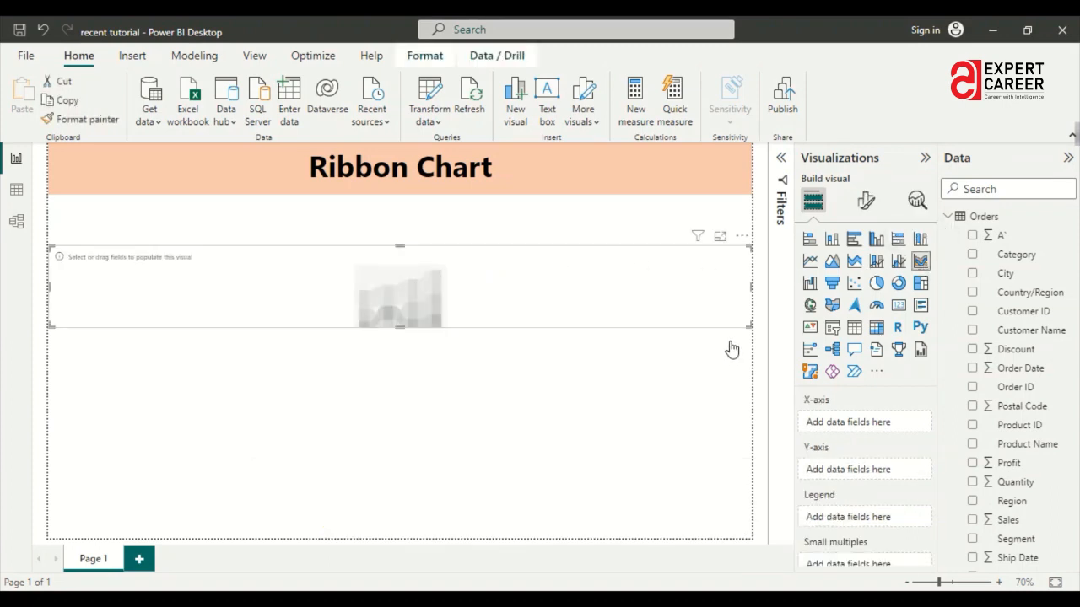
pyautogui.moveTo(746, 325); pyautogui.dragTo(545, 510)
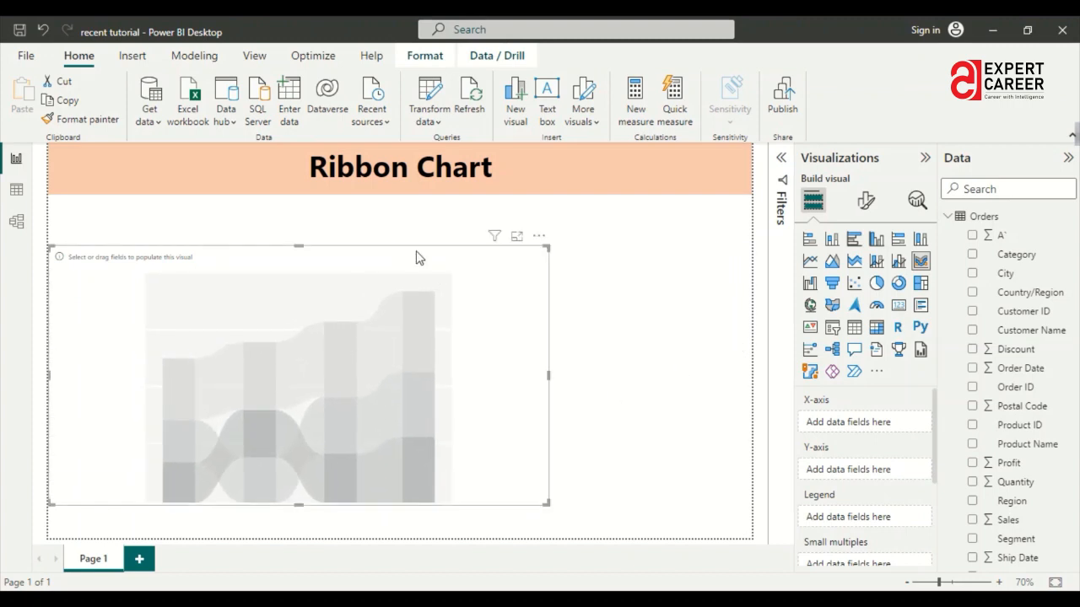
pyautogui.moveTo(429, 275); pyautogui.dragTo(465, 267)
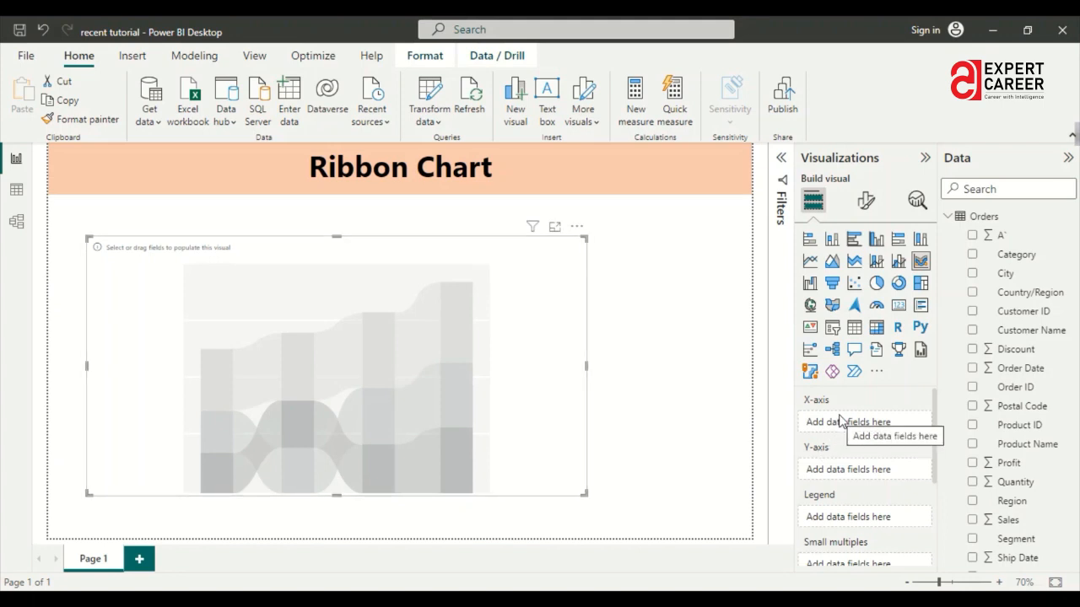
# Assign Sub-Category to the ribbon chart's X-axis, Sales to its Y-axis and Region to its legend.
pyautogui.click(1038, 560)
pyautogui.scroll(-1, 1044, 540)
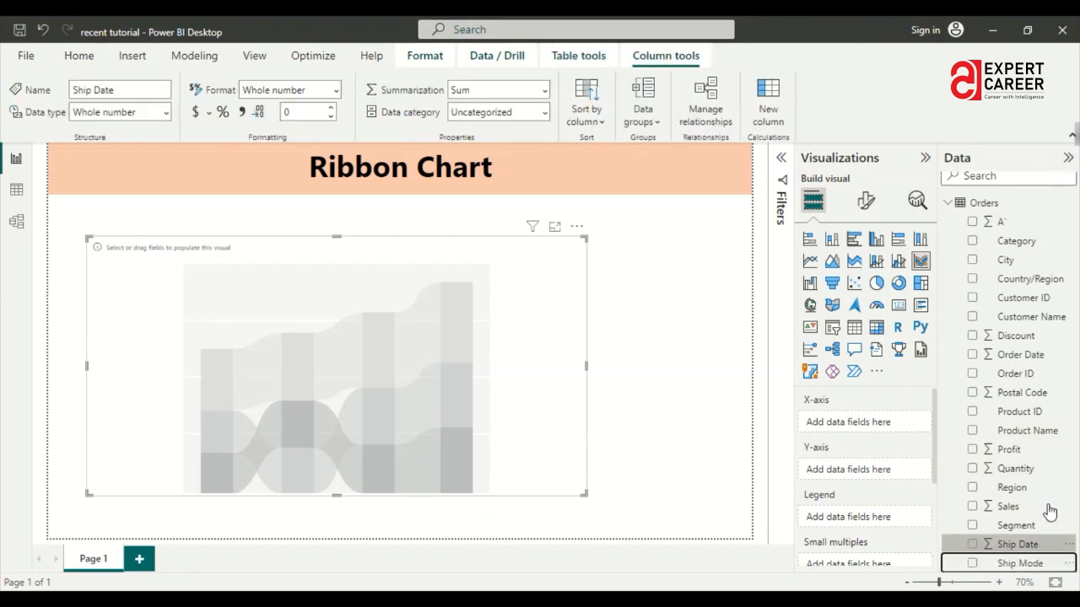
pyautogui.scroll(-3, 1053, 530)
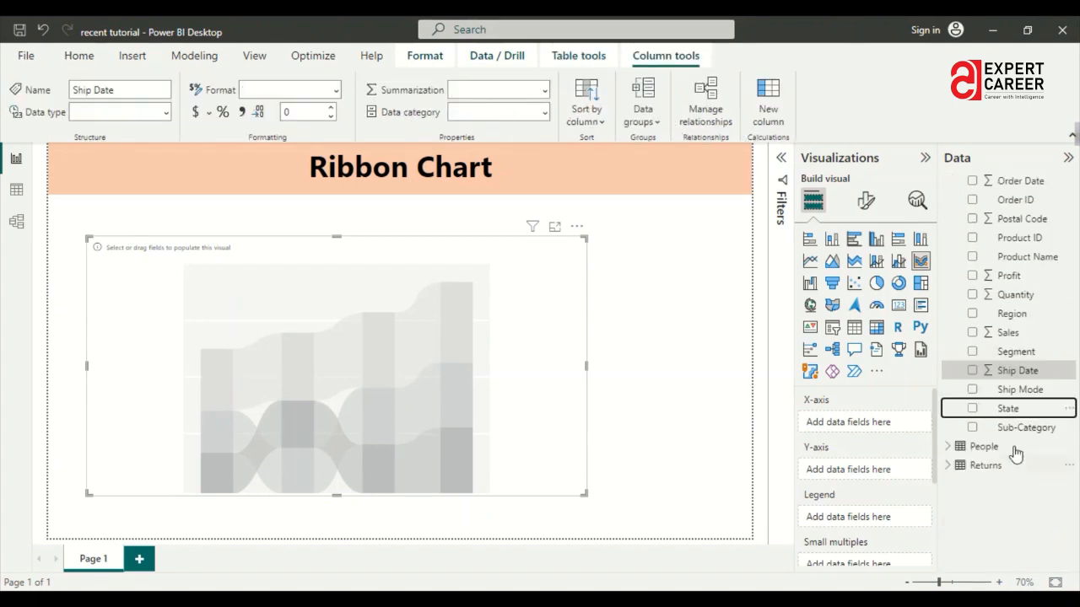
pyautogui.moveTo(1013, 432); pyautogui.dragTo(858, 423)
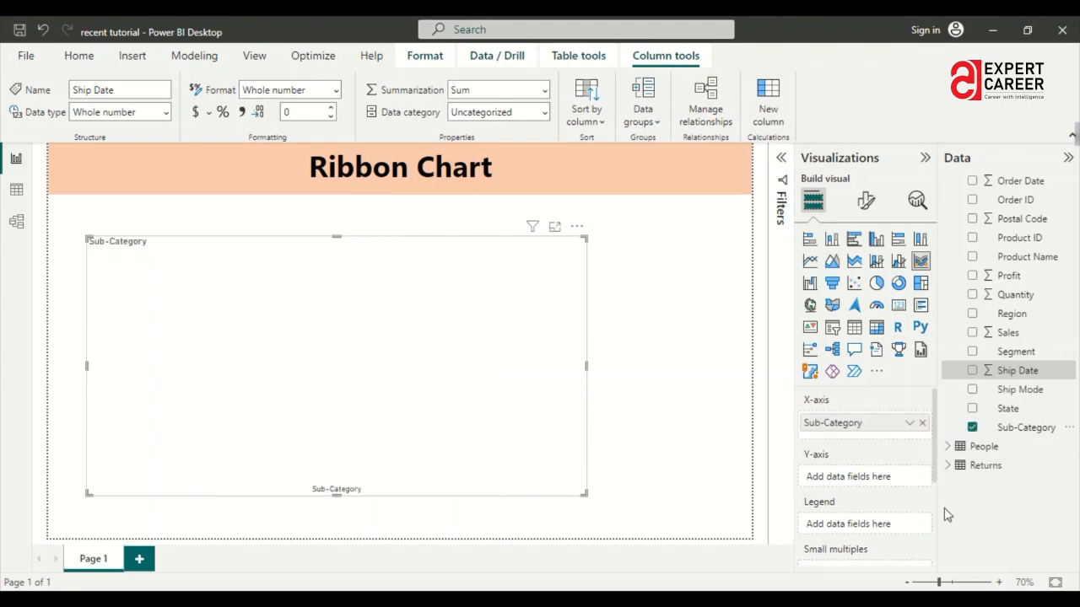
pyautogui.moveTo(1007, 334)
pyautogui.mouseDown()
pyautogui.moveTo(866, 487)
pyautogui.moveTo(849, 486)
pyautogui.mouseUp()
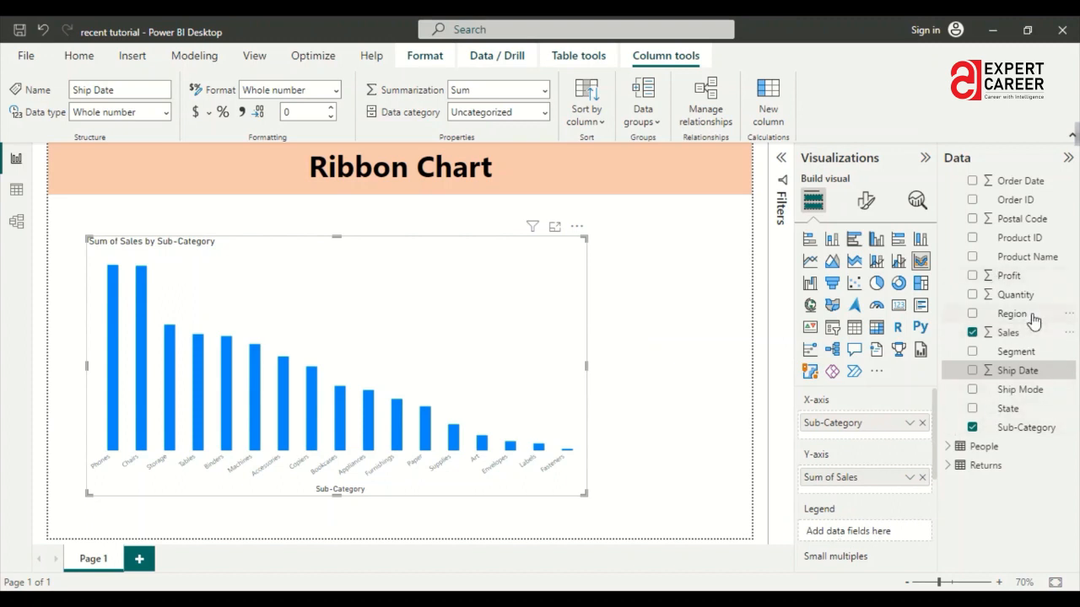
pyautogui.moveTo(1012, 314); pyautogui.dragTo(878, 527)
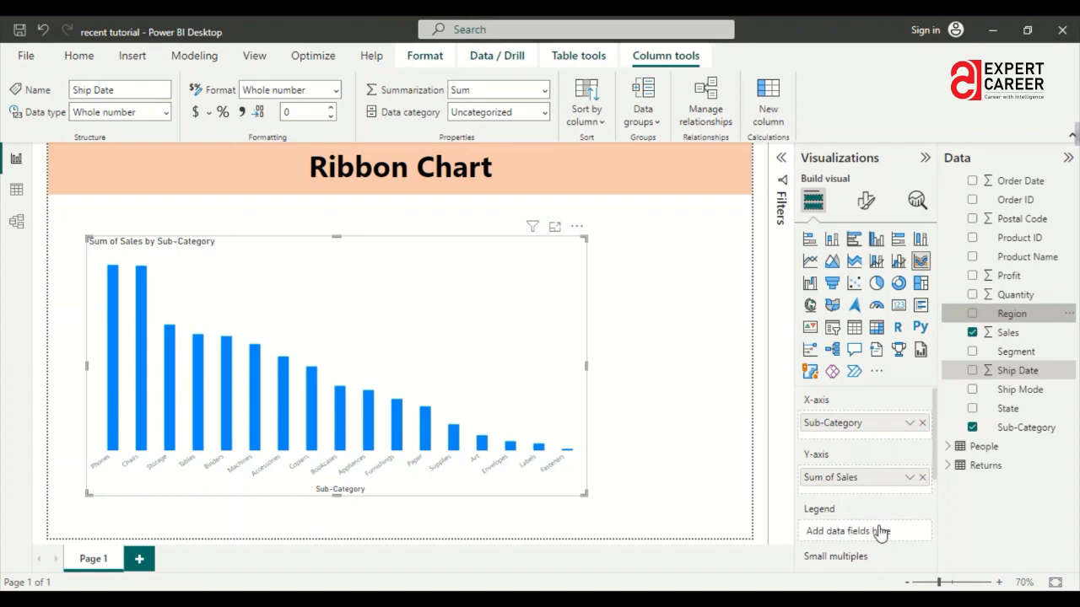
# Show the ribbon chart in focus mode and examine the East ribbon at Phones and the West segment at Tables.
pyautogui.click(556, 228)
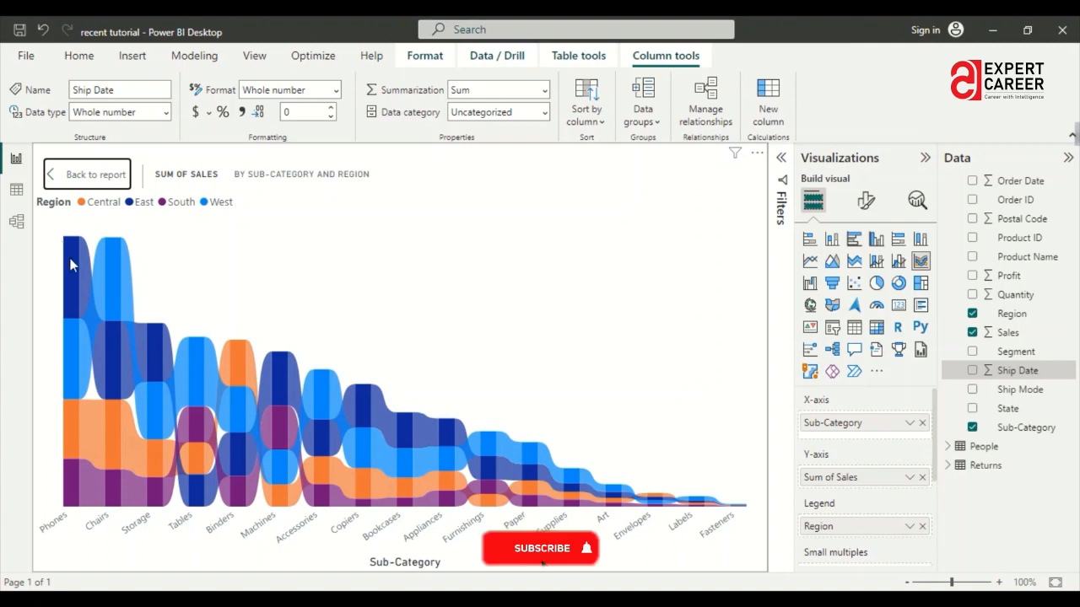
pyautogui.moveTo(79, 259)
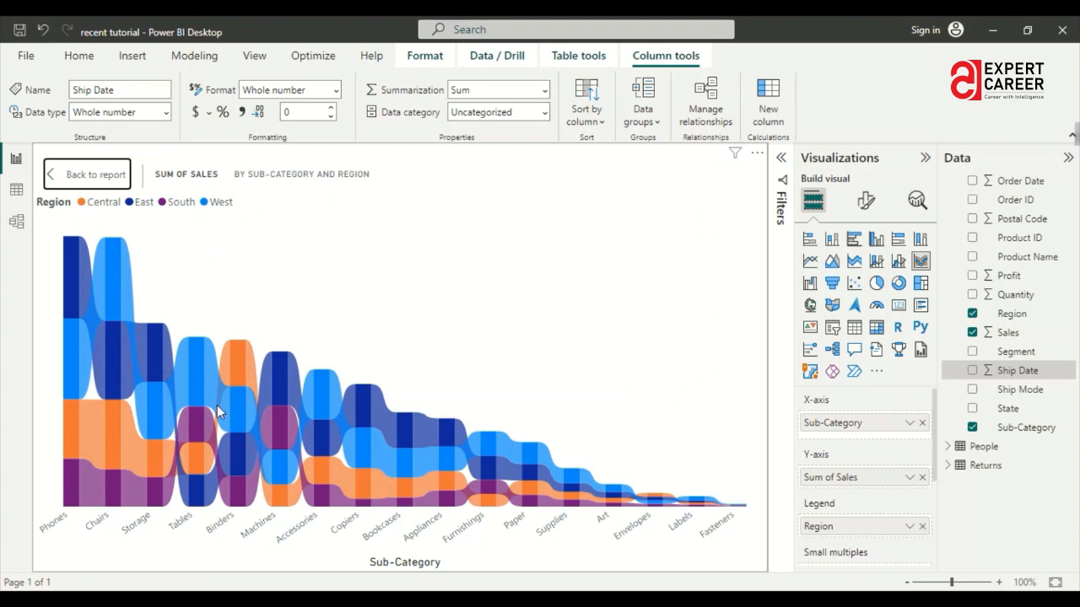
pyautogui.moveTo(195, 360)
# Try turning on data labels for the ribbon chart, check the warning beside the setting, and turn them off again.
pyautogui.click(866, 202)
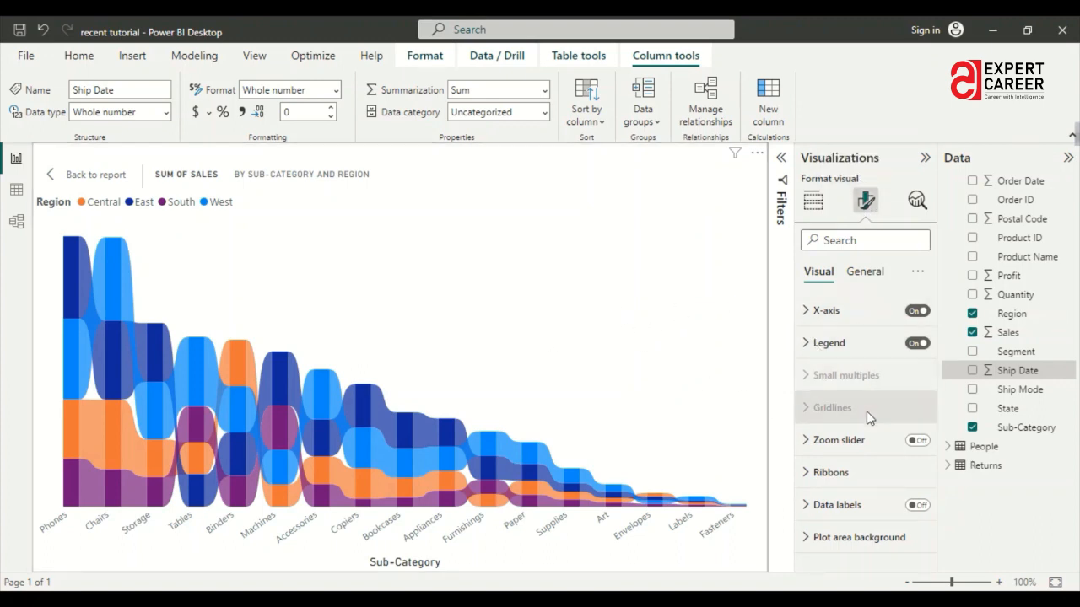
pyautogui.click(925, 506)
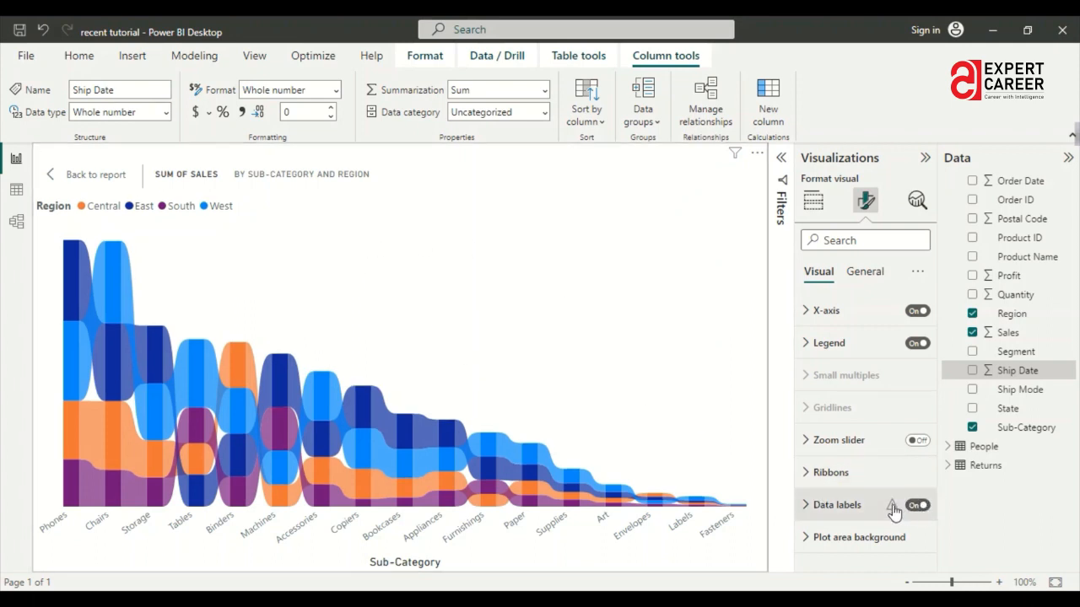
pyautogui.moveTo(891, 506)
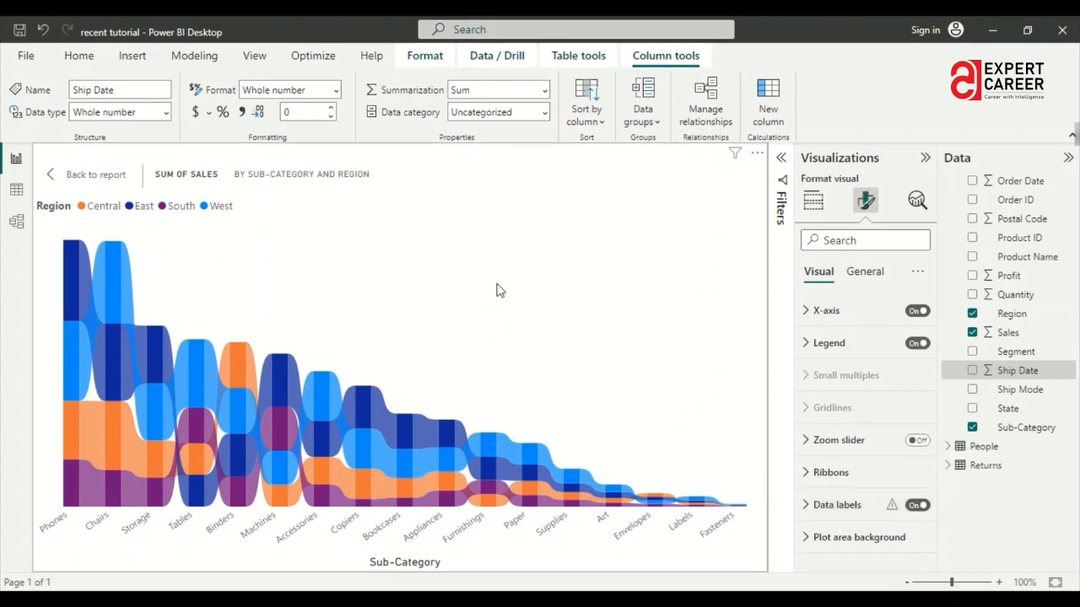
pyautogui.click(915, 506)
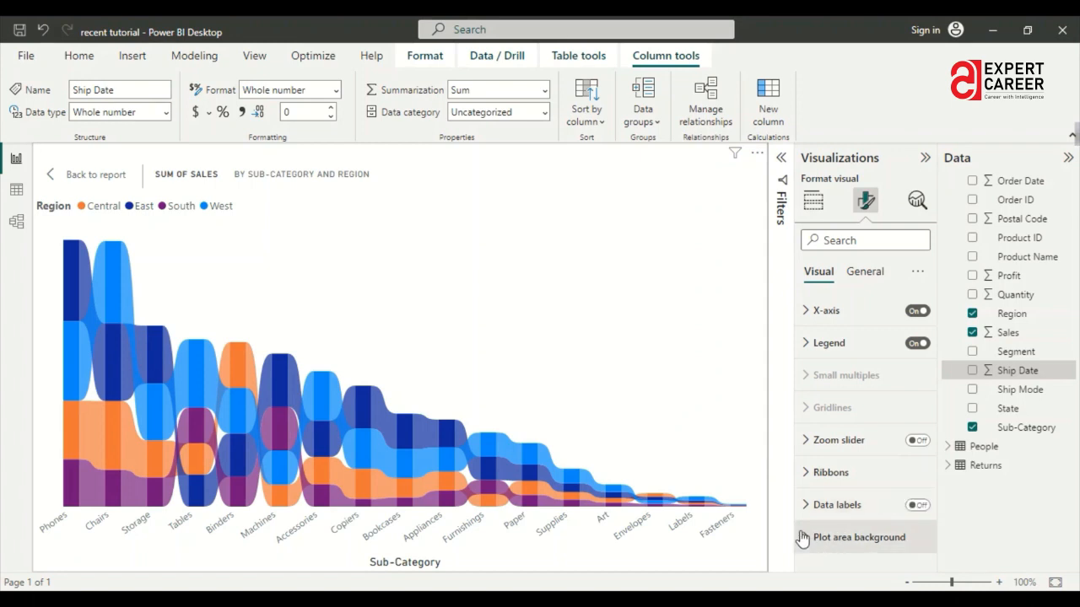
# Turn on the border for the ribbon chart's ribbons.
pyautogui.click(802, 474)
pyautogui.scroll(-3, 869, 422)
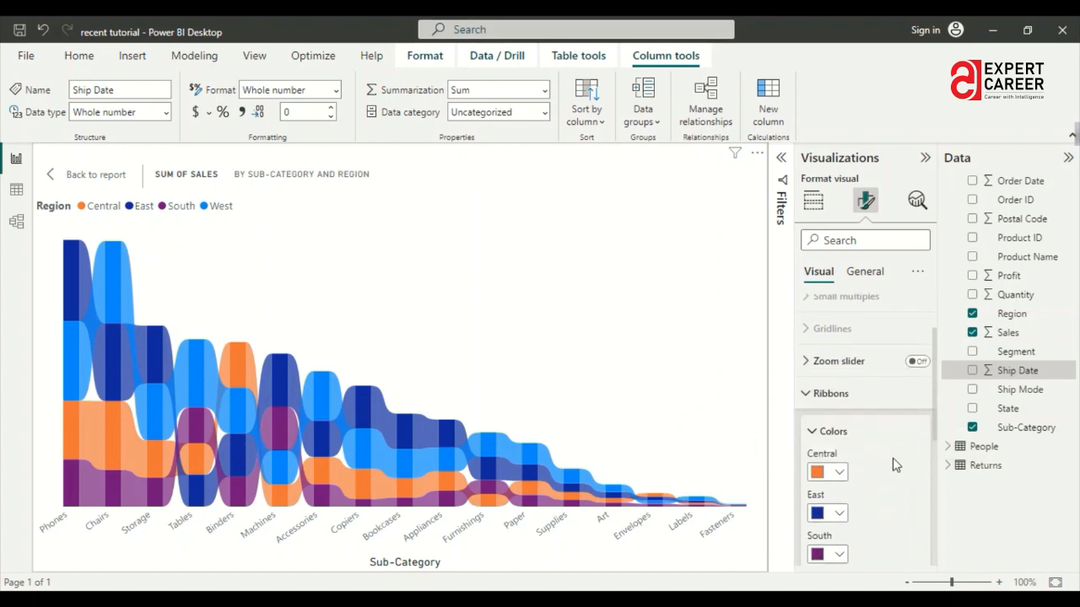
pyautogui.scroll(-2, 869, 383)
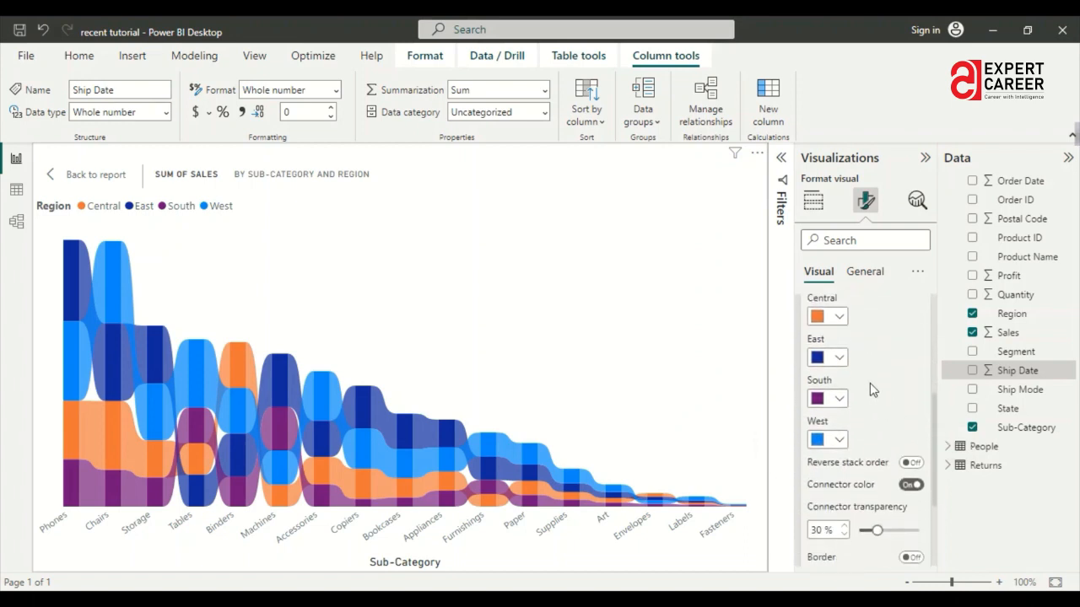
pyautogui.scroll(-3, 888, 389)
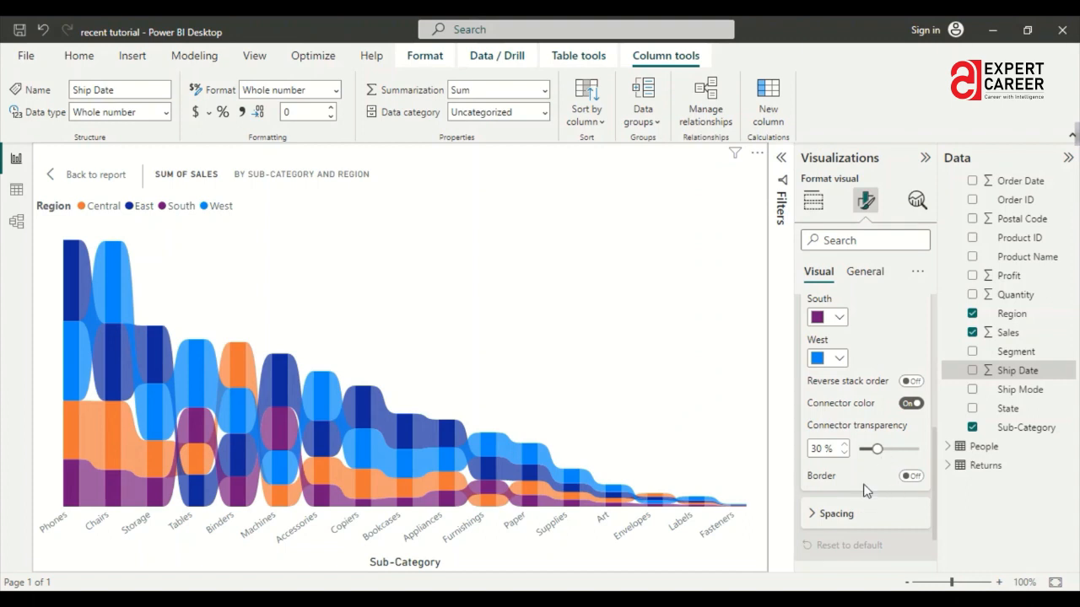
pyautogui.click(909, 478)
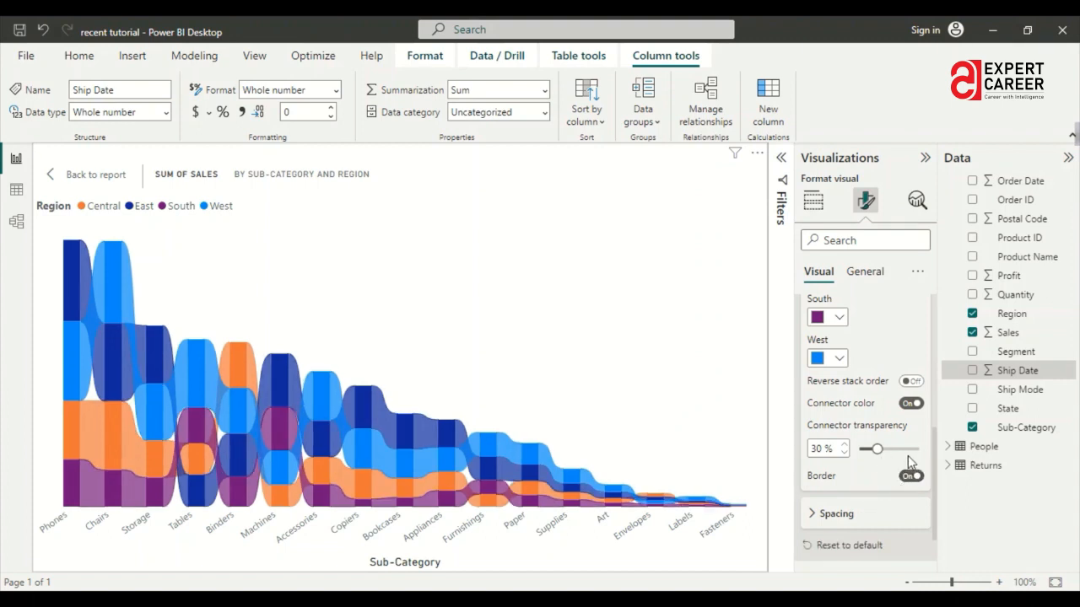